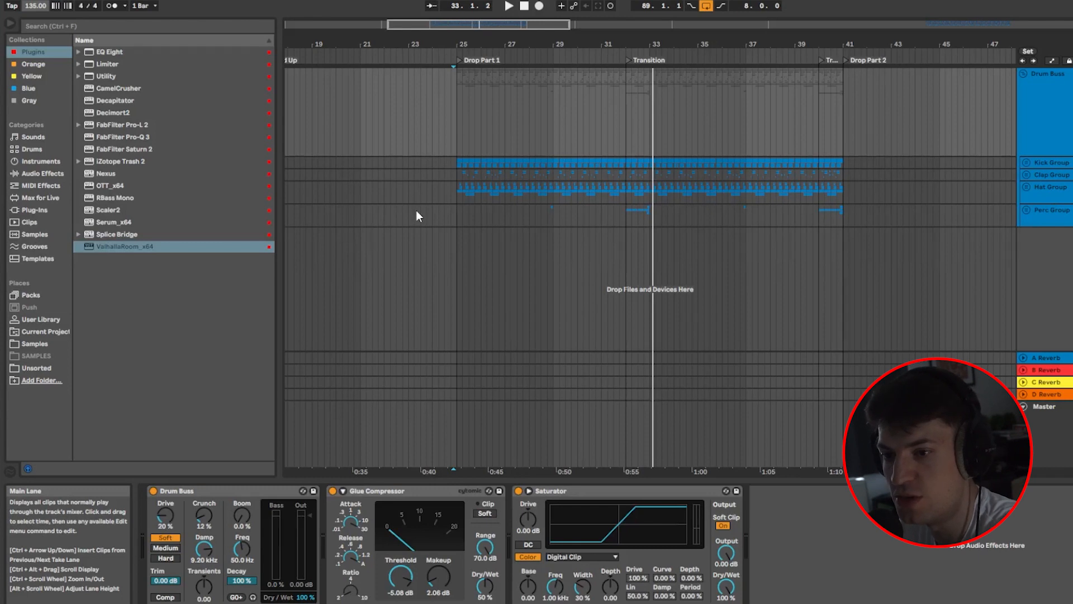
click(566, 212)
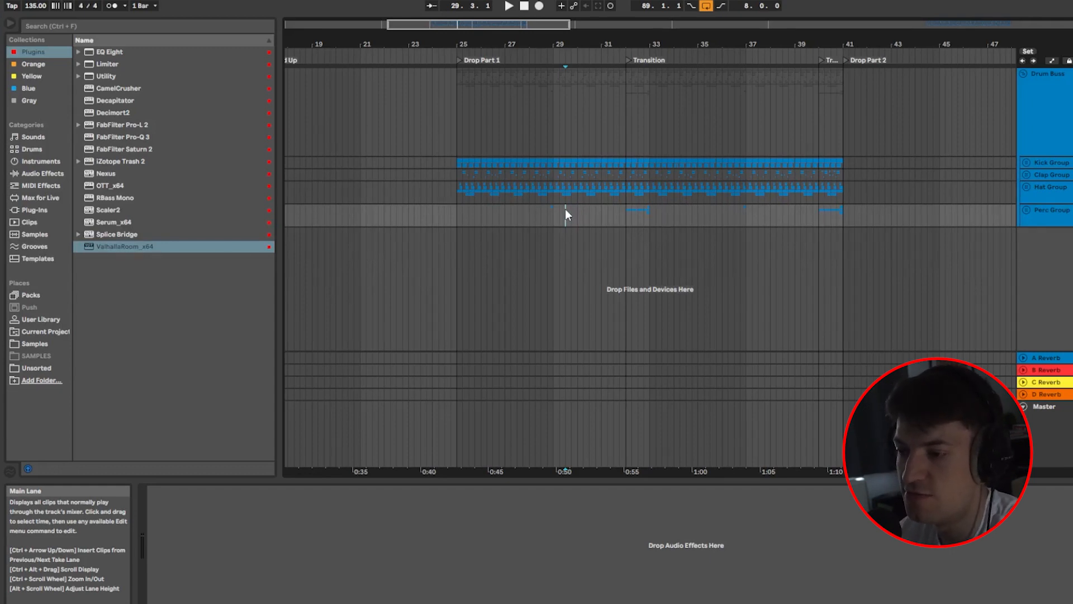
click(457, 163)
scroll(457, 163, up, 4)
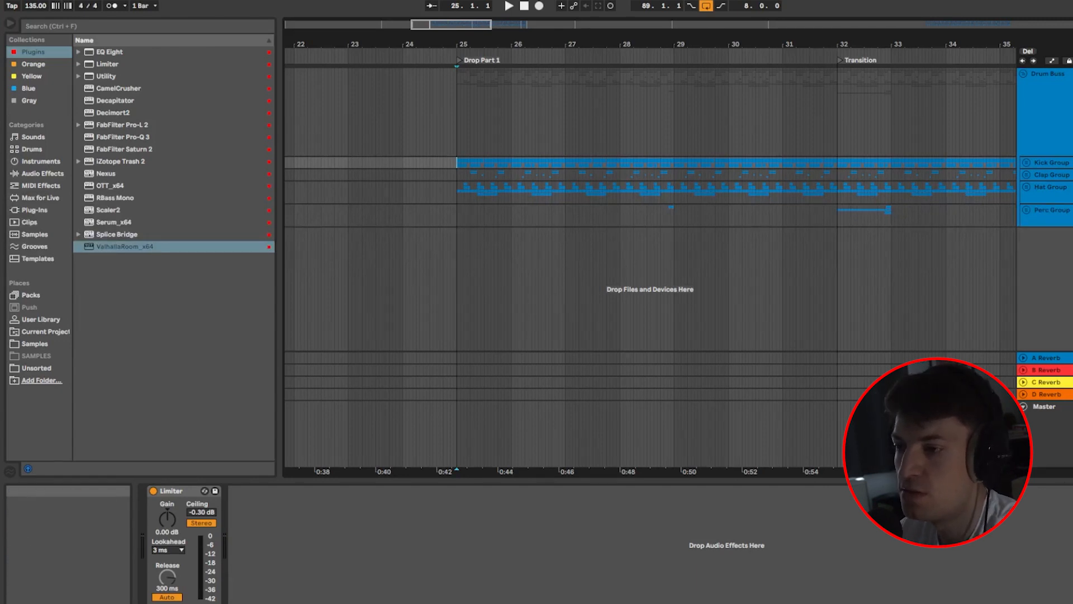
drag(490, 26, 545, 50)
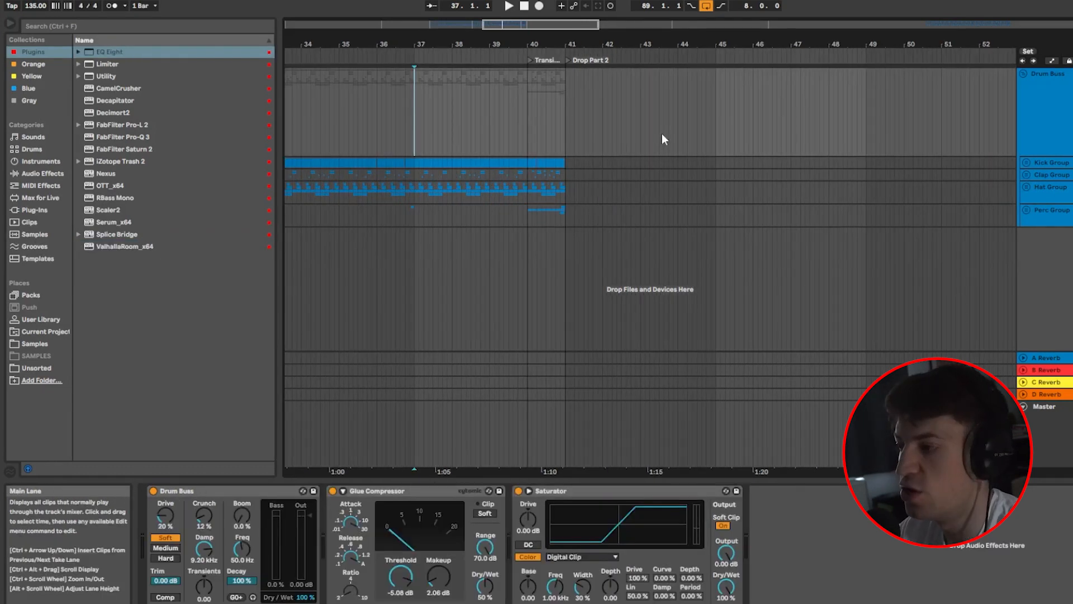
Step: Unfold the Kick Group and duplicate the four Kick 1 clips of bar 40 into bar 41, at the start of Drop Part 2
click(1026, 162)
scroll(578, 251, up, 4)
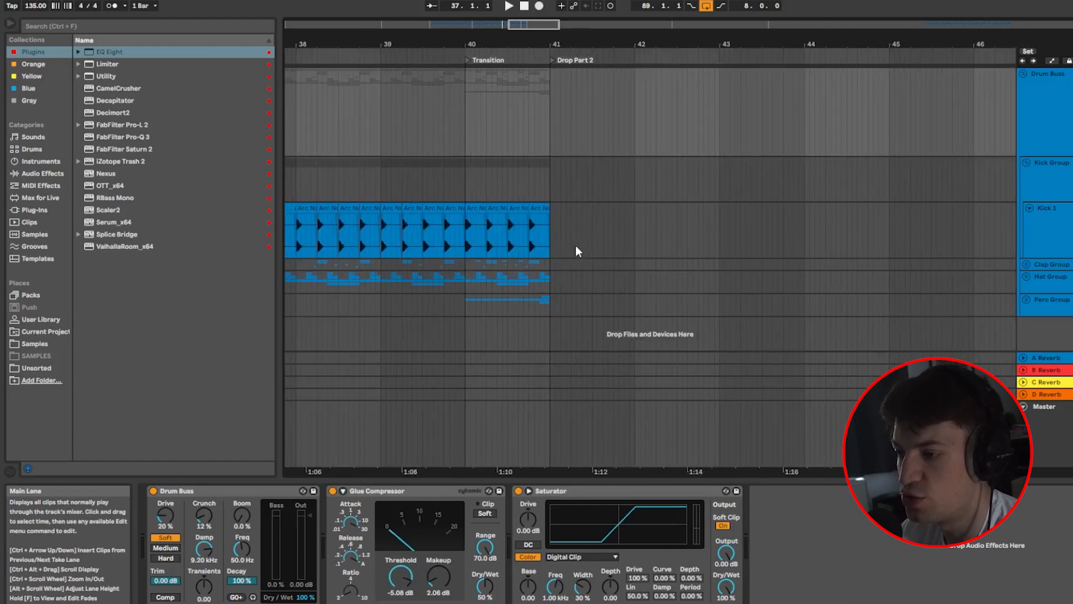
click(1052, 215)
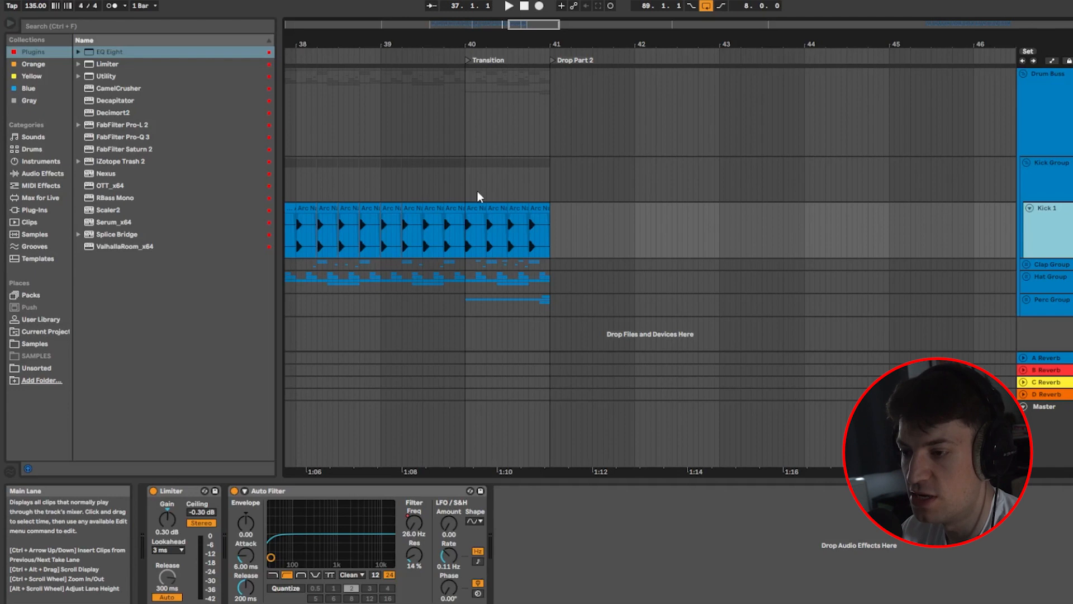
scroll(501, 247, up, 8)
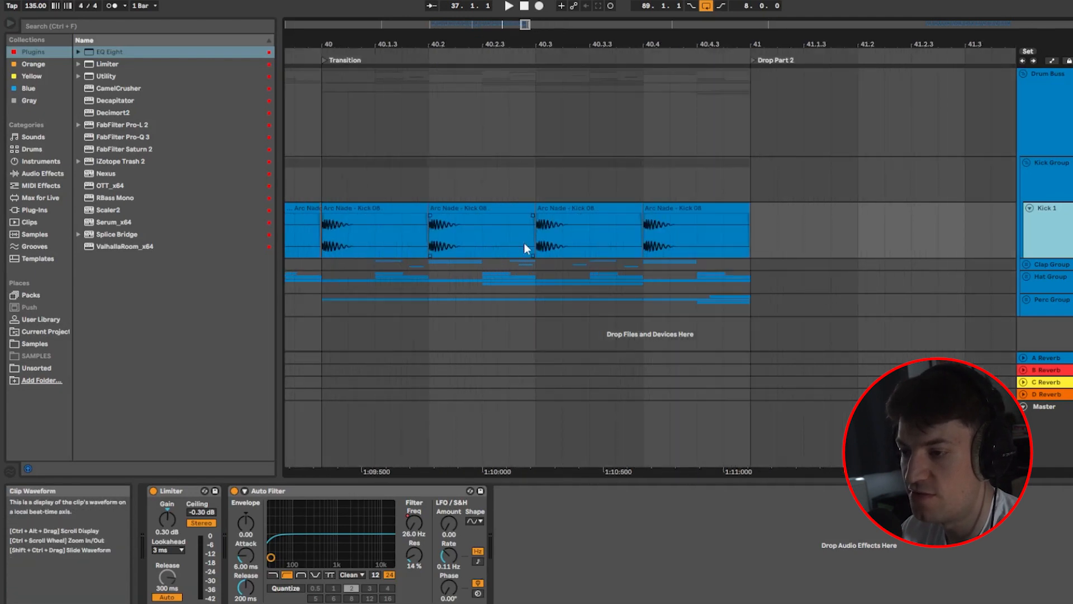
click(749, 235)
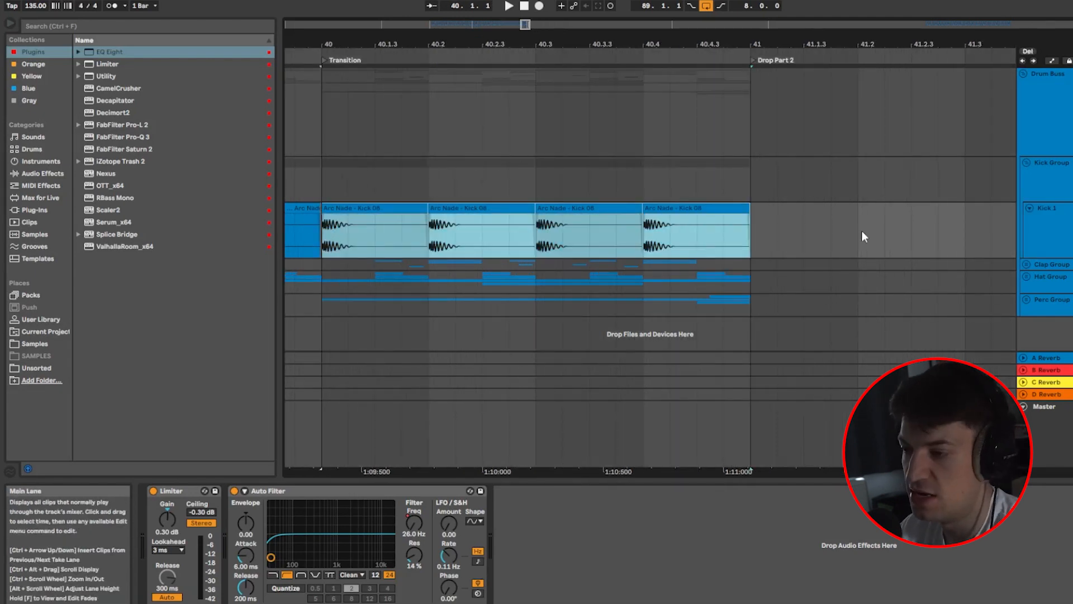
key(ctrl+d)
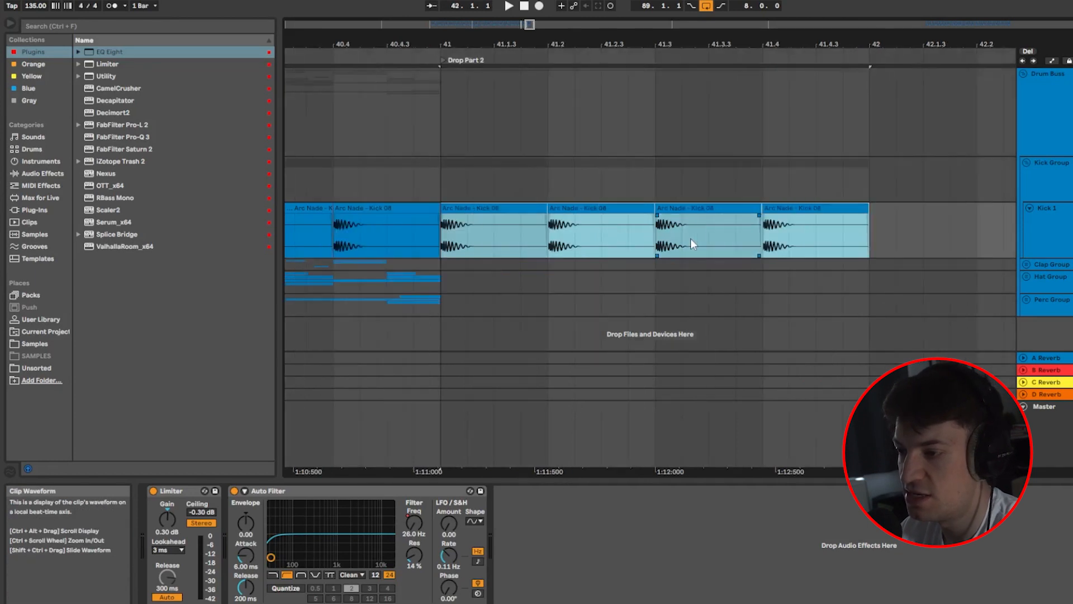
Step: Set the arrangement's fixed grid to 1 Bar
right_click(684, 154)
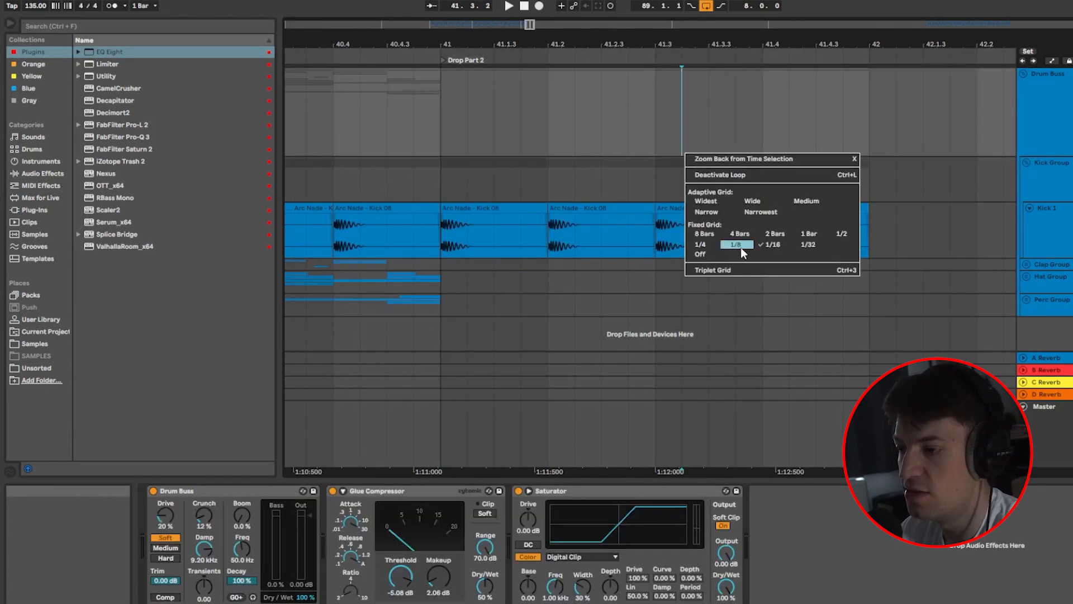
click(808, 236)
scroll(543, 167, down, 3)
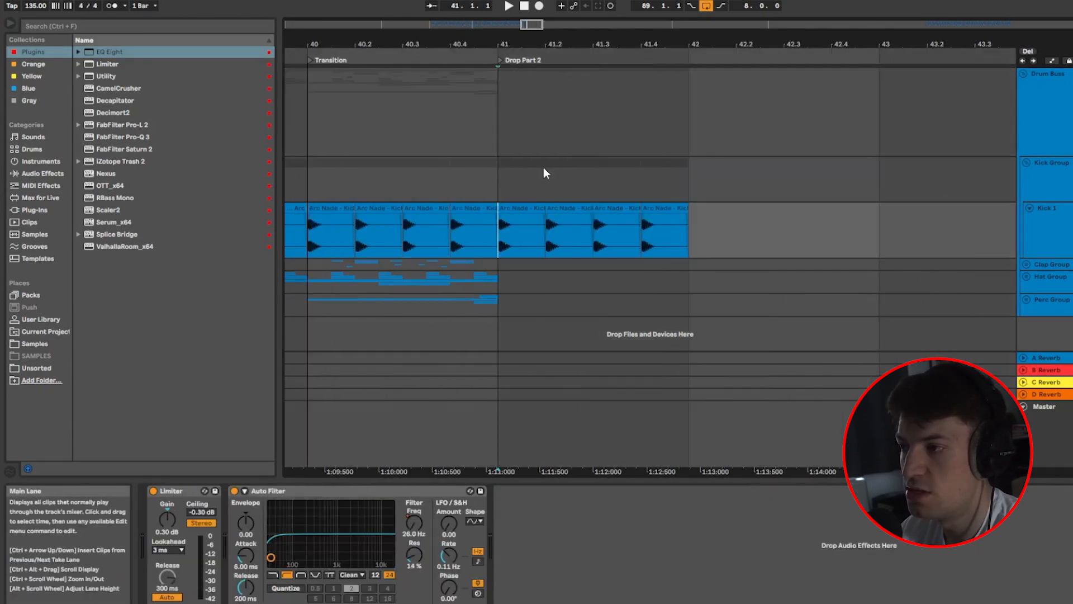
click(603, 178)
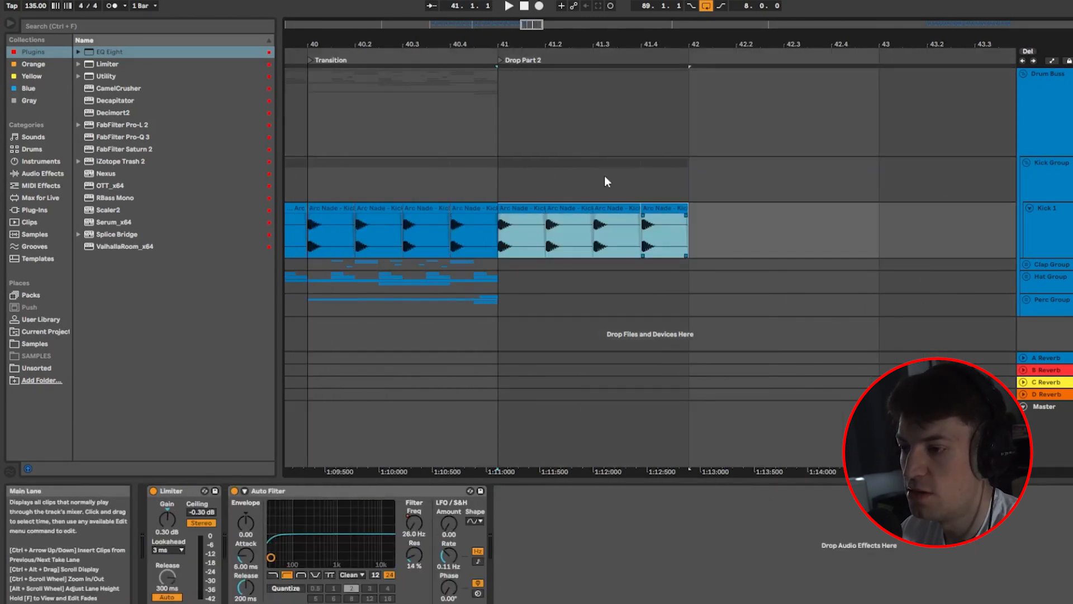
right_click(602, 175)
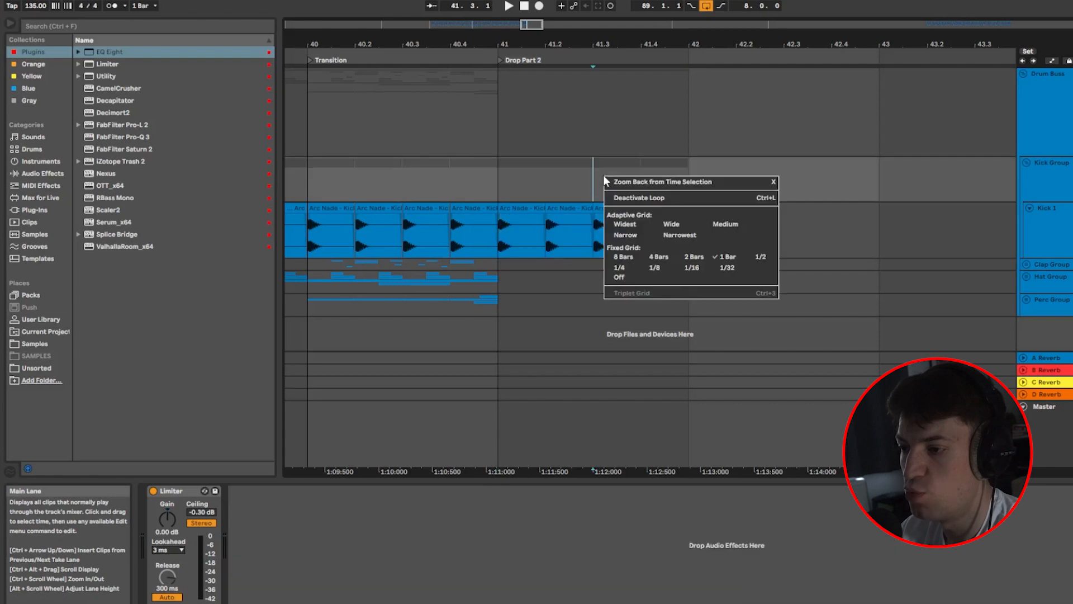
Step: Play the duplicated kicks from bar 41 to check them
click(501, 225)
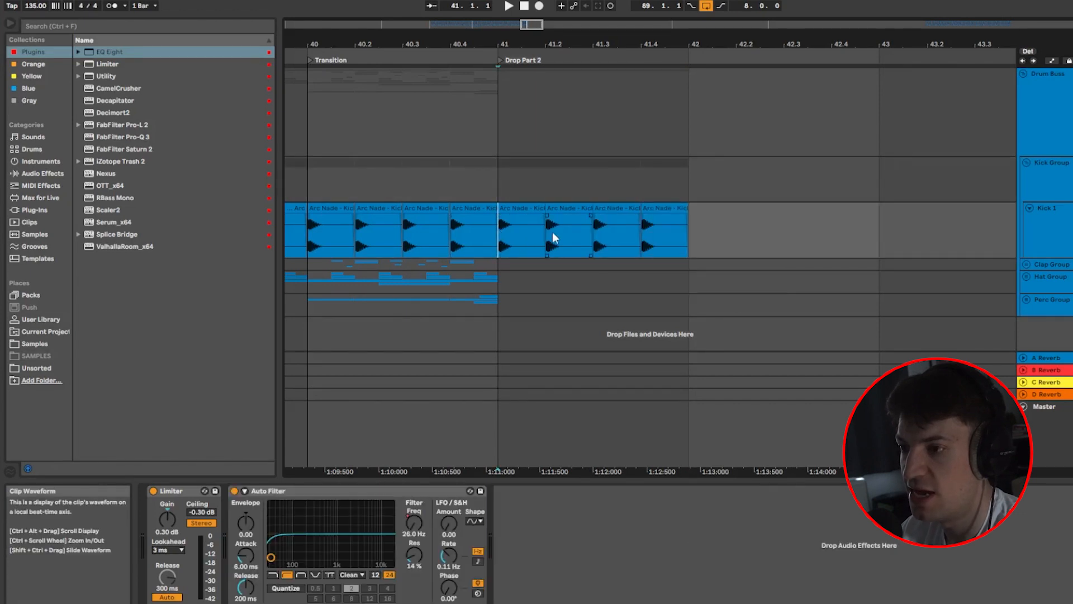
key(space)
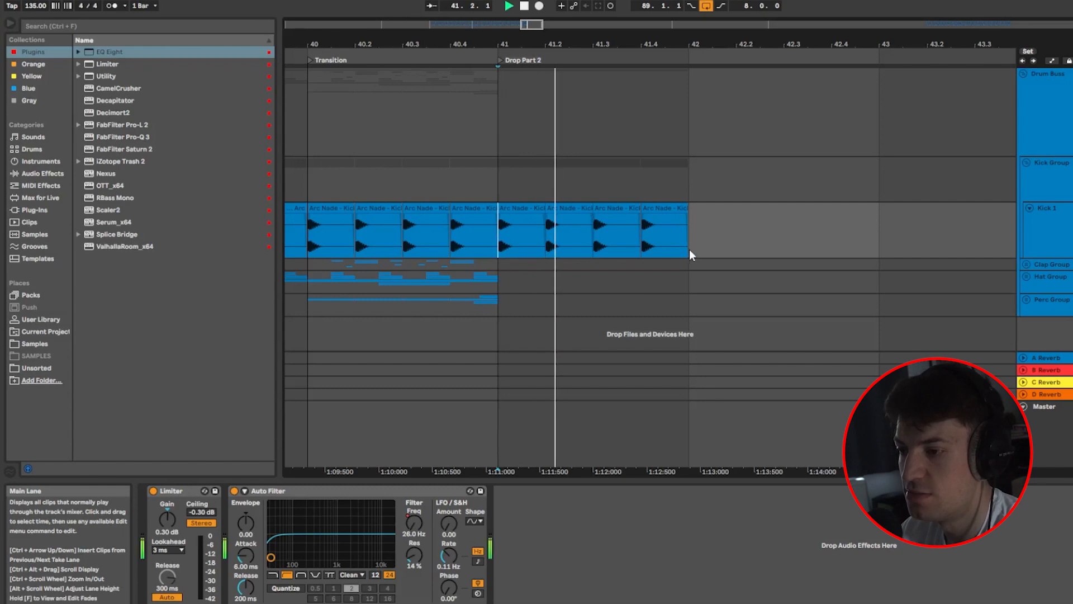
key(space)
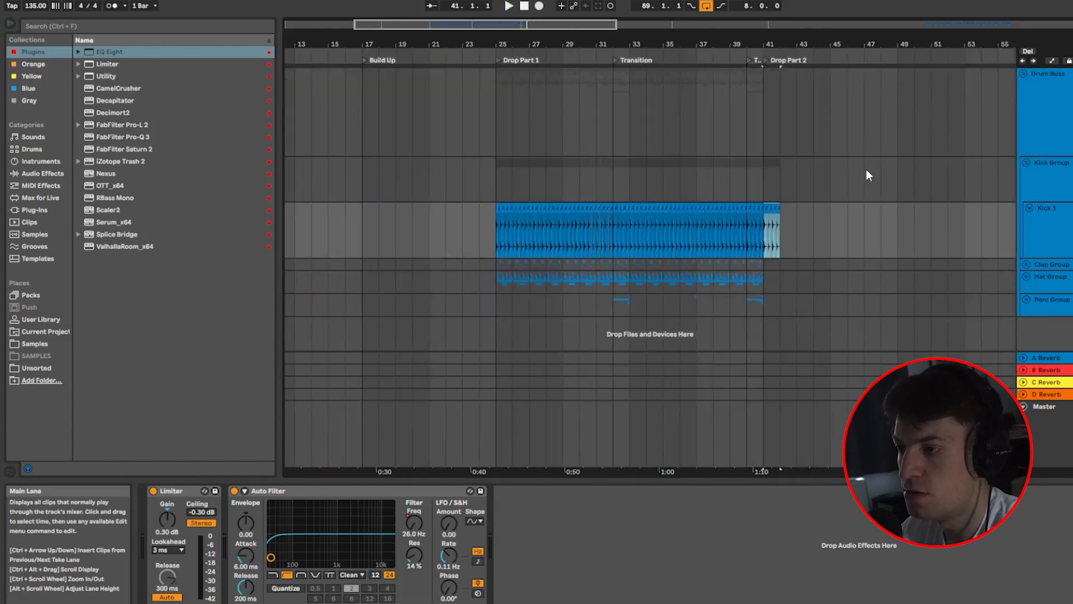
Step: Duplicate the bar 41 kicks repeatedly on Kick 1 so they fill Drop Part 2 up to bar 57
scroll(625, 248, right, 10)
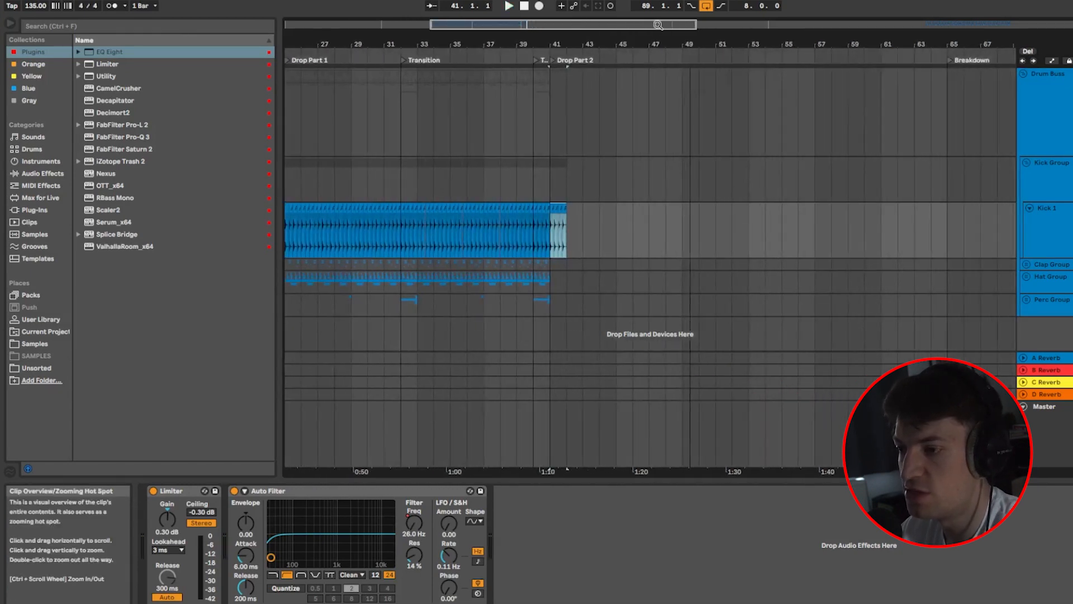
key(ctrl+d)
key(ctrl+d)
key(ctrl+d)
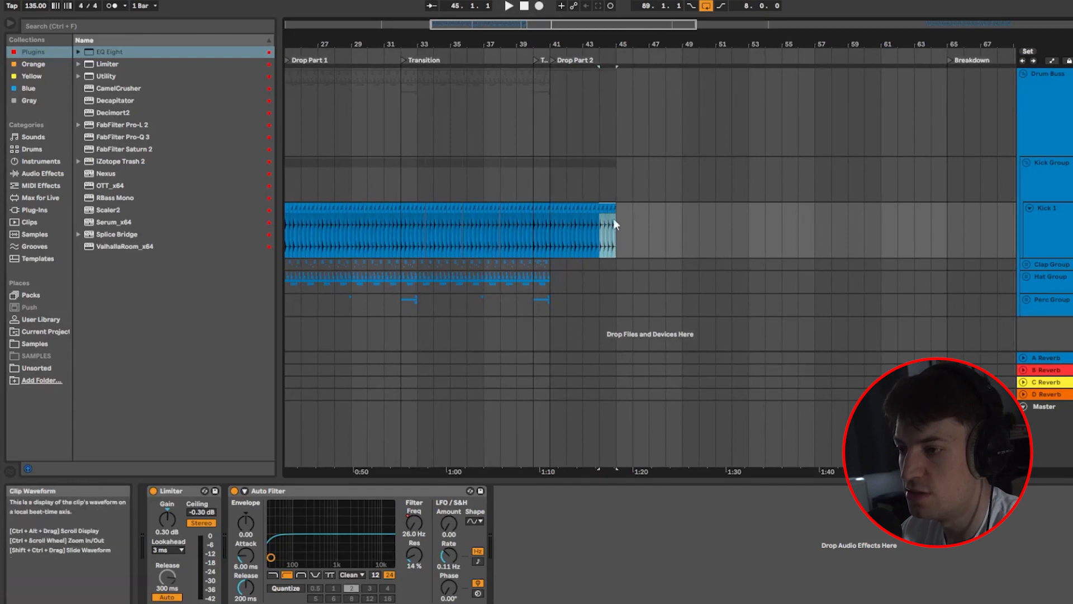
key(ctrl+d)
key(ctrl+d)
key(ctrl+d)
key(ctrl+d)
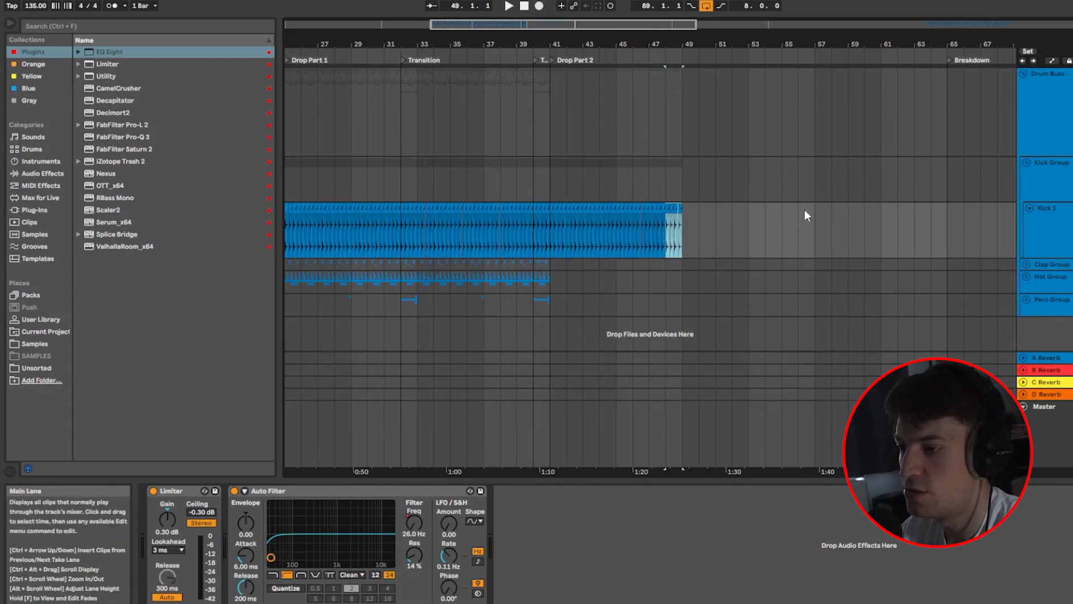
key(ctrl+d)
key(ctrl+d)
key(ctrl+d)
key(ctrl+d)
key(ctrl+d)
key(ctrl+d)
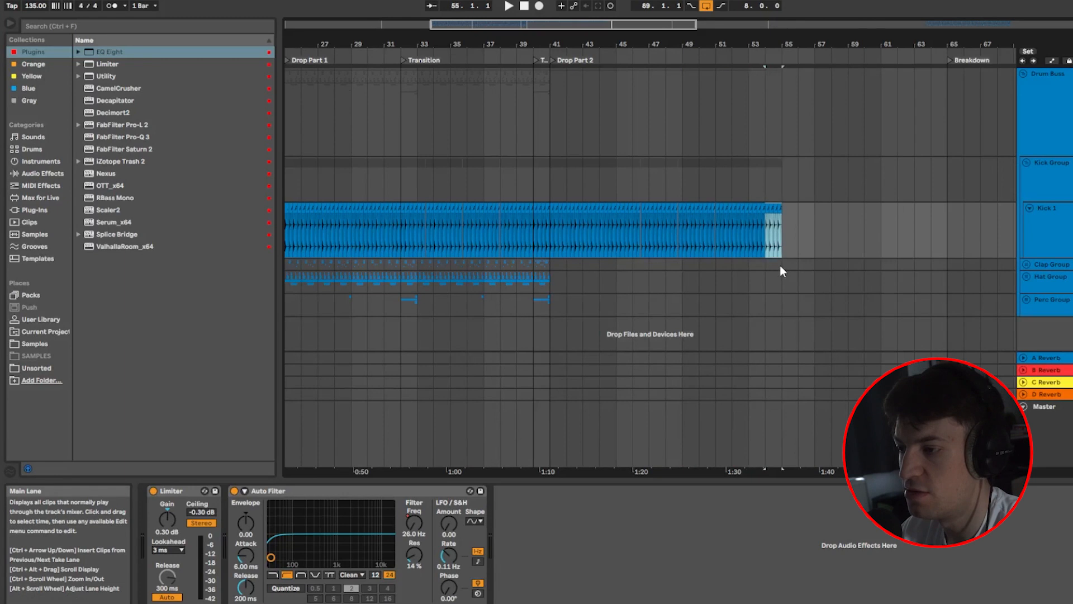
key(ctrl+d)
key(ctrl+d)
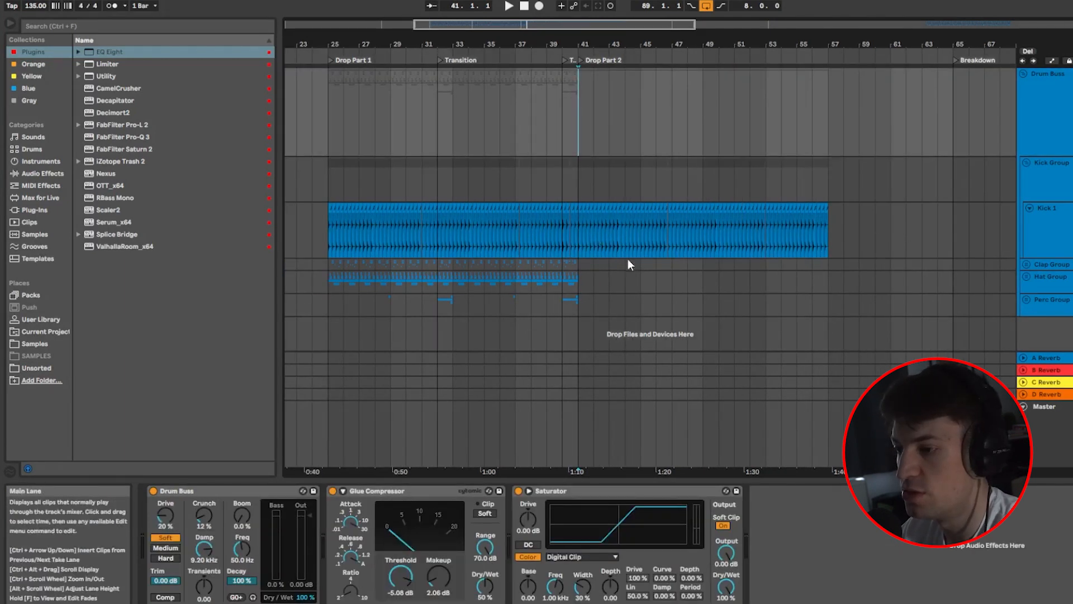
Step: Open the first Kick 1 clip of Drop Part 2, at bar 41, to show its clip properties and waveform
click(582, 237)
scroll(582, 237, up, 5)
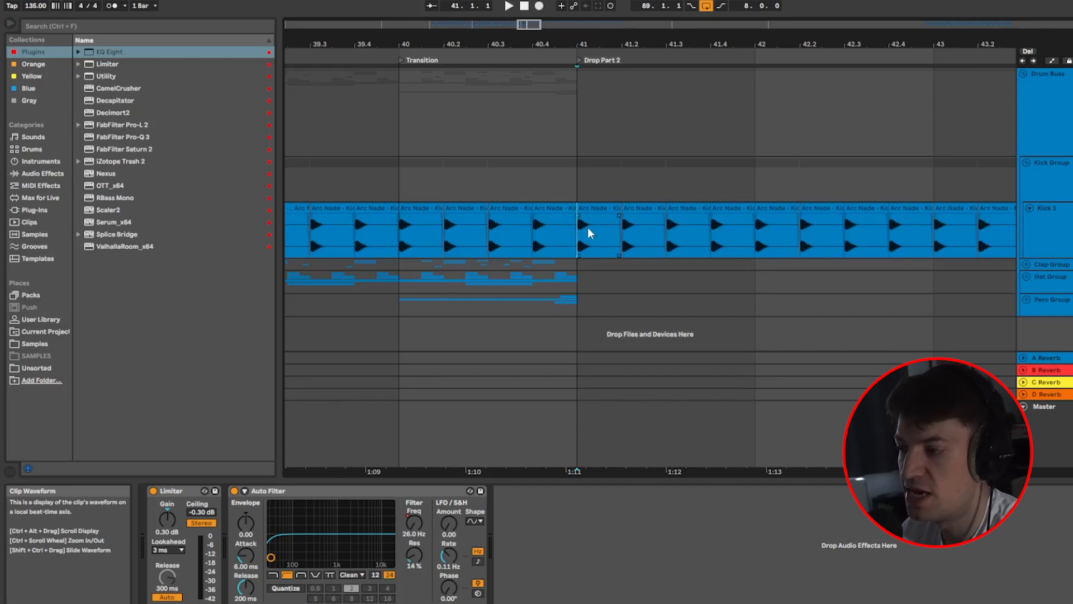
drag(586, 230, 913, 240)
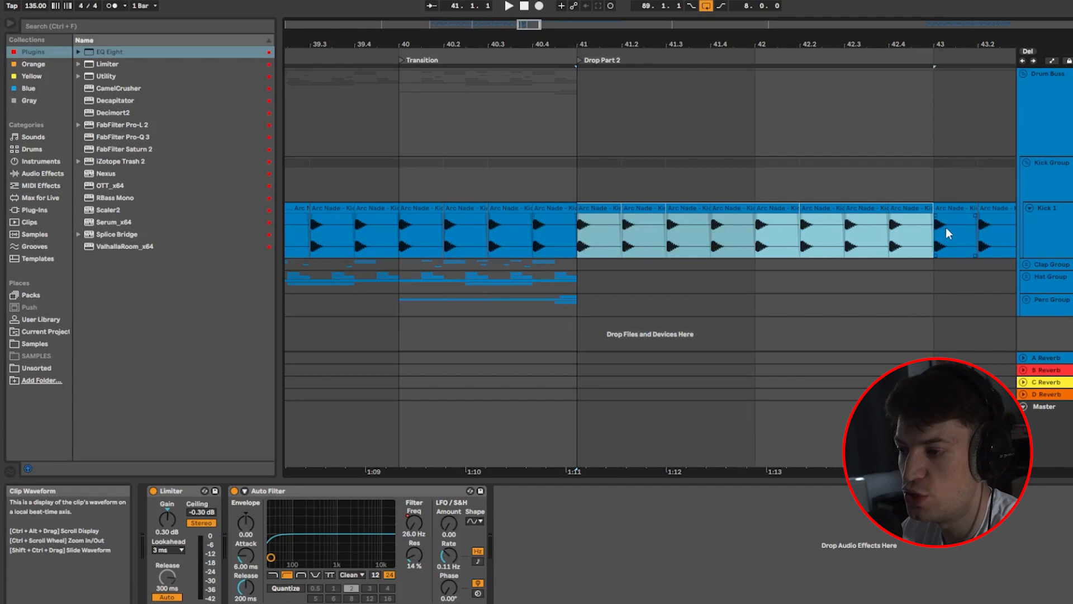
click(601, 207)
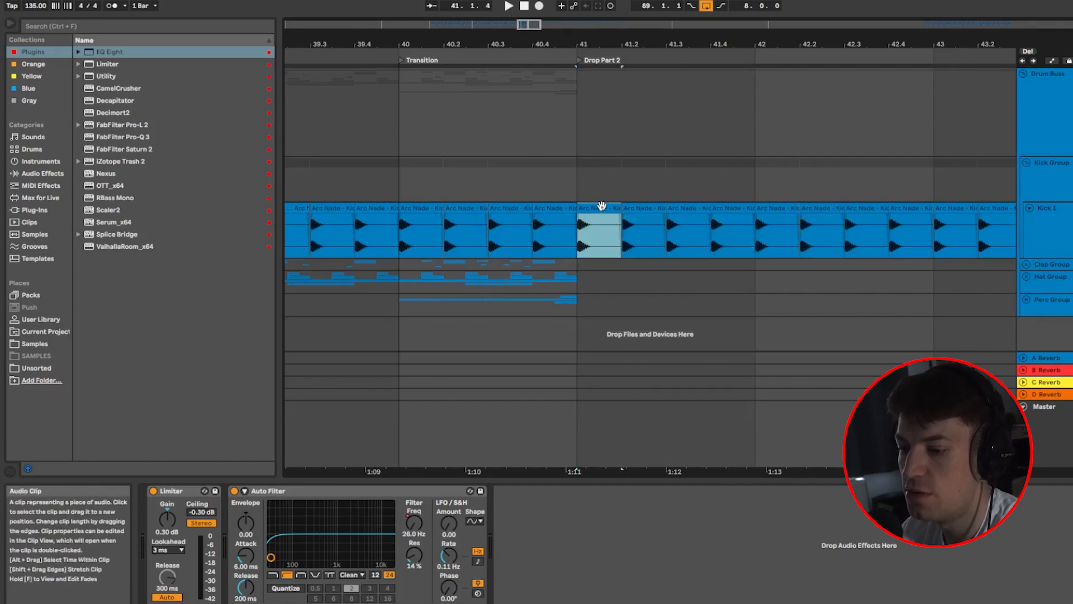
double_click(602, 207)
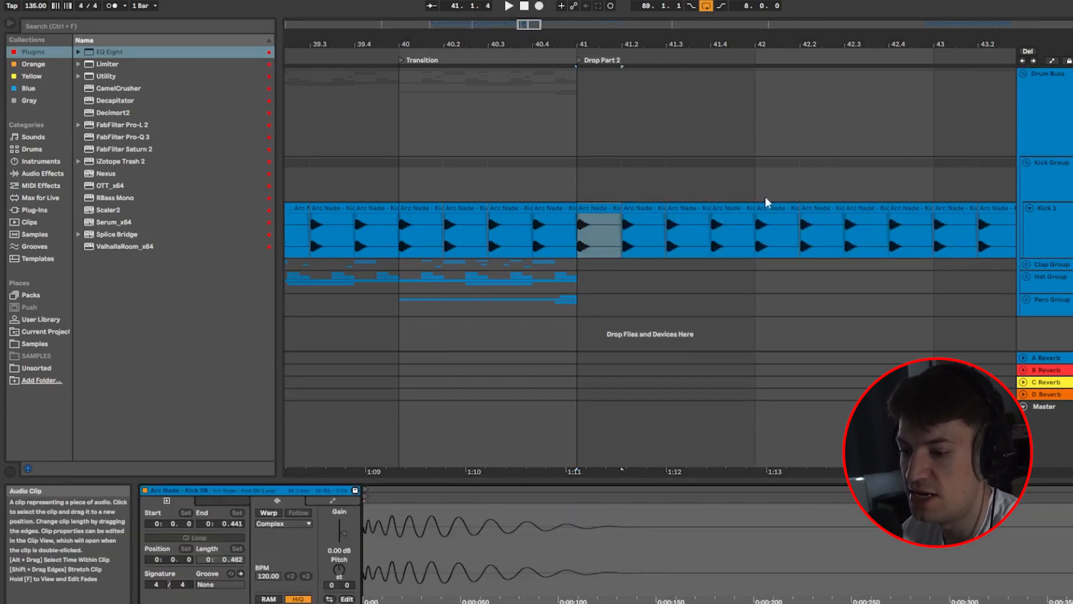
Step: Open the sample file management for the first Drop Part 2 kick clip, listing the set's referenced files
drag(541, 25, 563, 25)
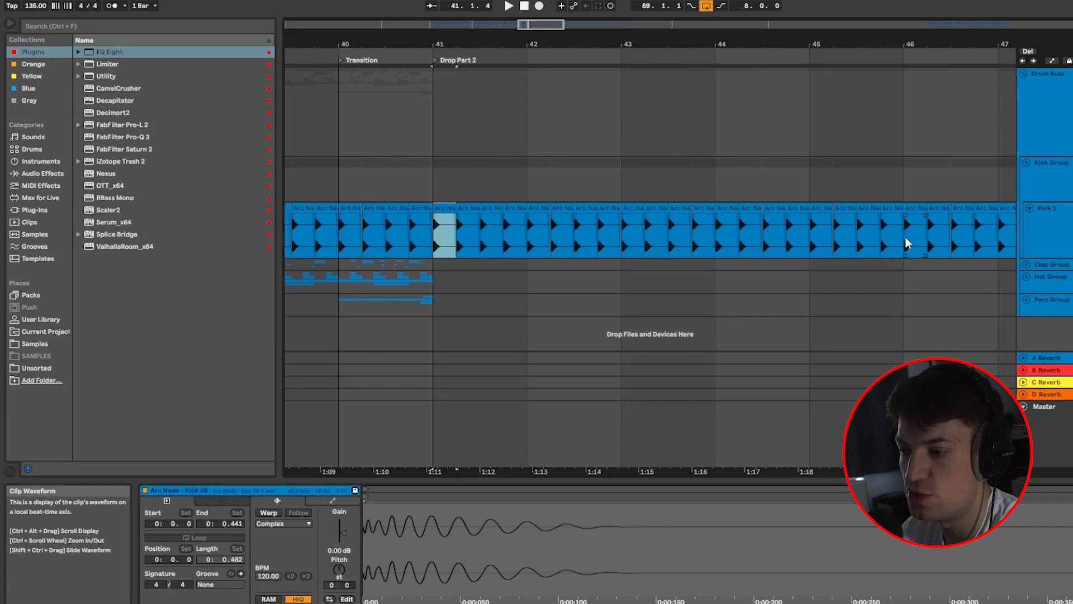
drag(435, 239, 810, 240)
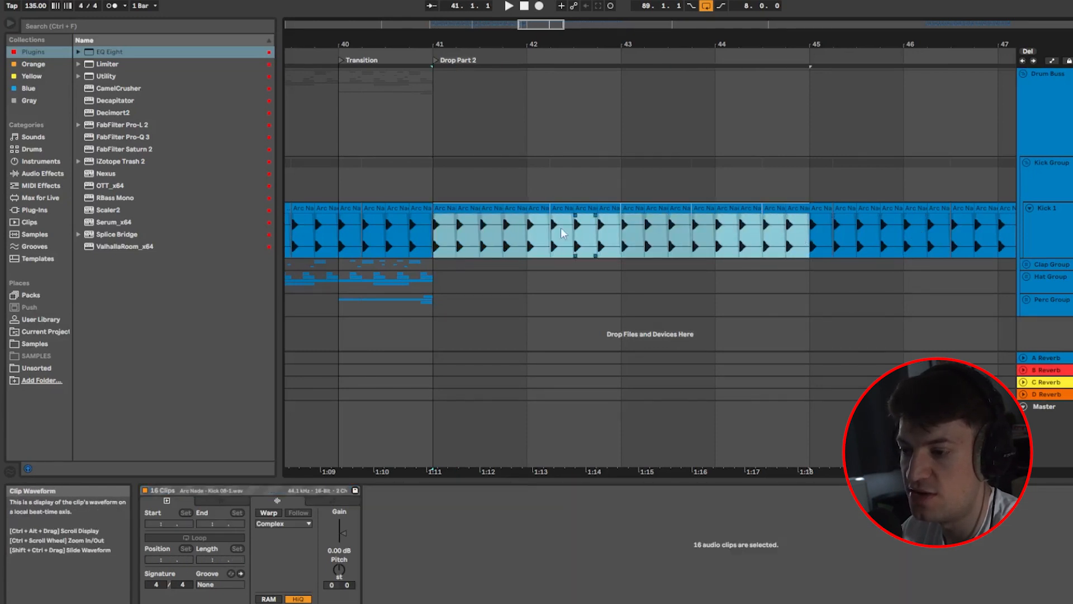
click(444, 208)
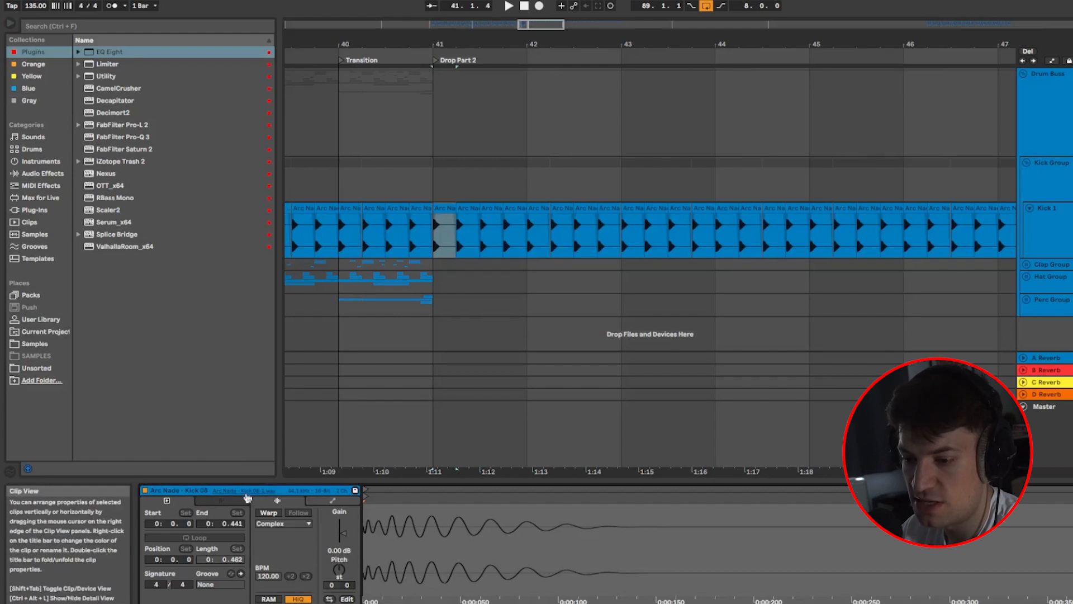
right_click(249, 494)
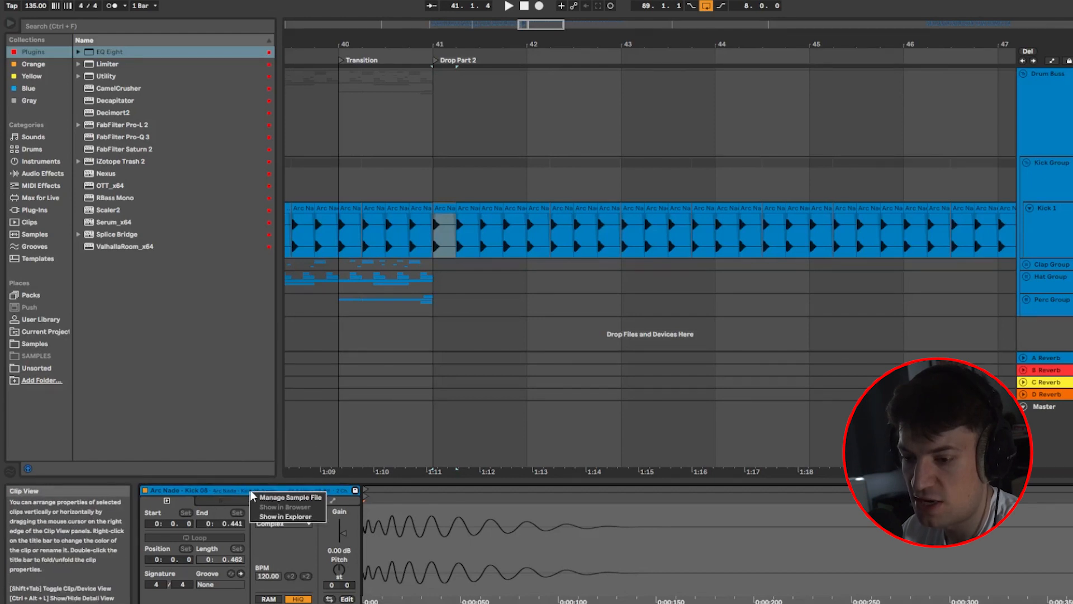
click(287, 497)
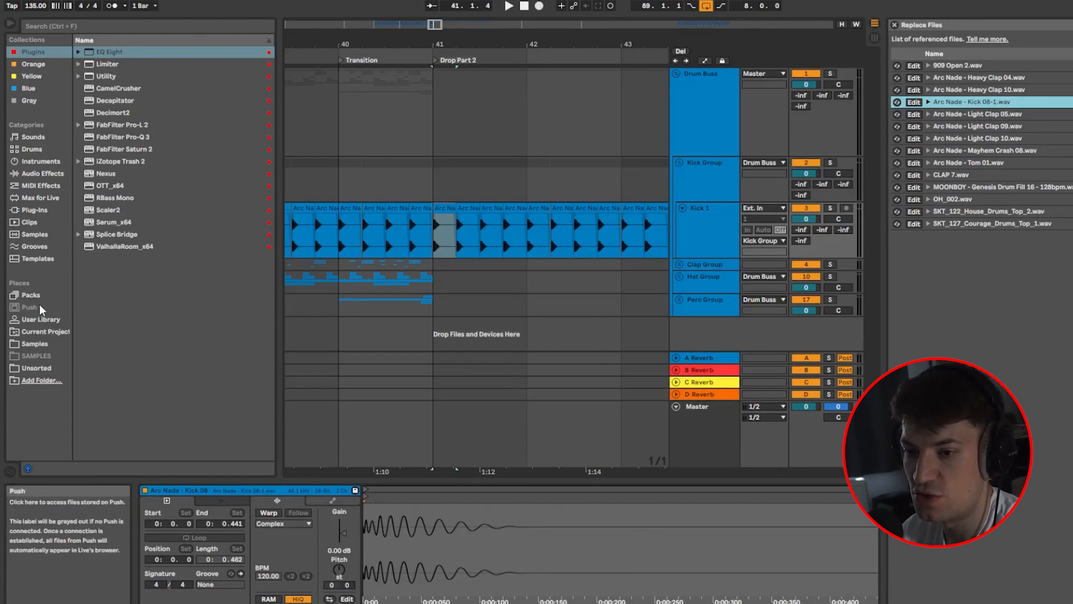
Step: Replace the referenced file Arc Nade - Kick 08-1.wav with Arc Nade - Kick 01.wav from the 1. 20 Kicks samples folder
click(35, 343)
click(94, 101)
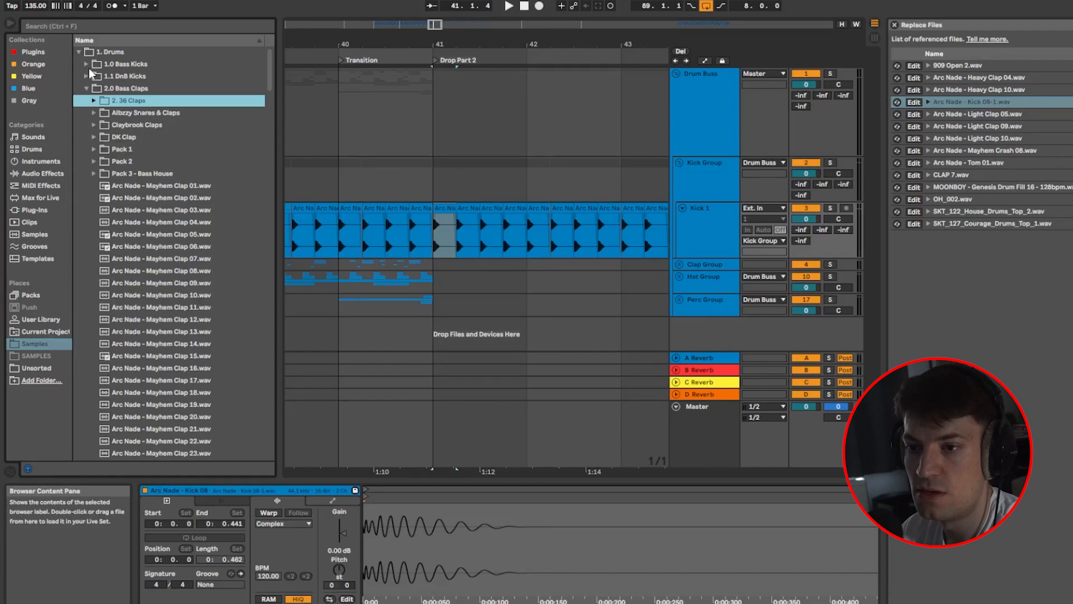
click(86, 65)
click(94, 77)
click(160, 89)
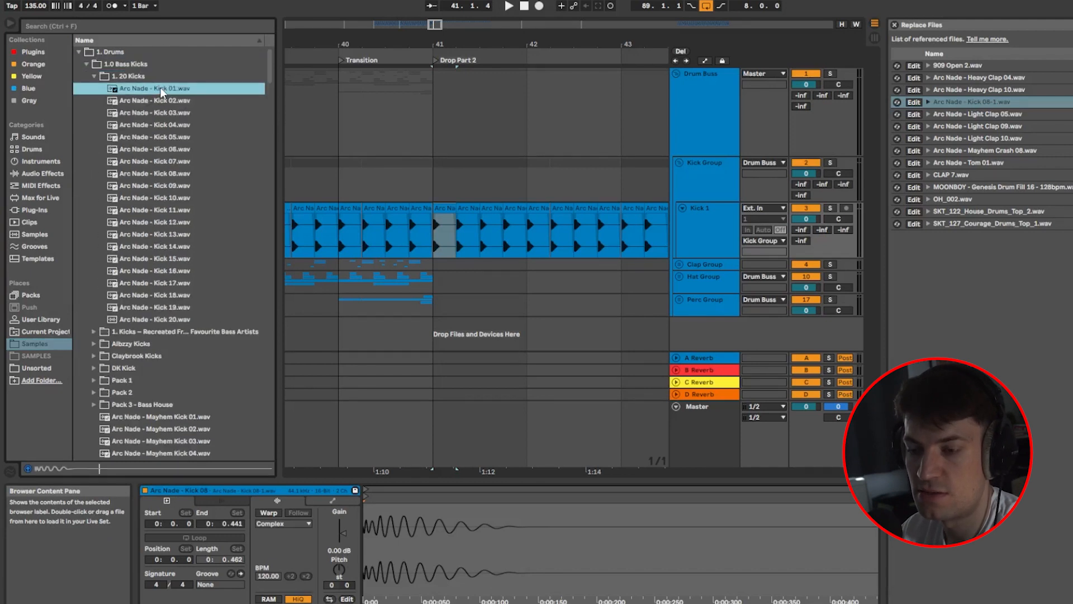
drag(152, 90, 995, 108)
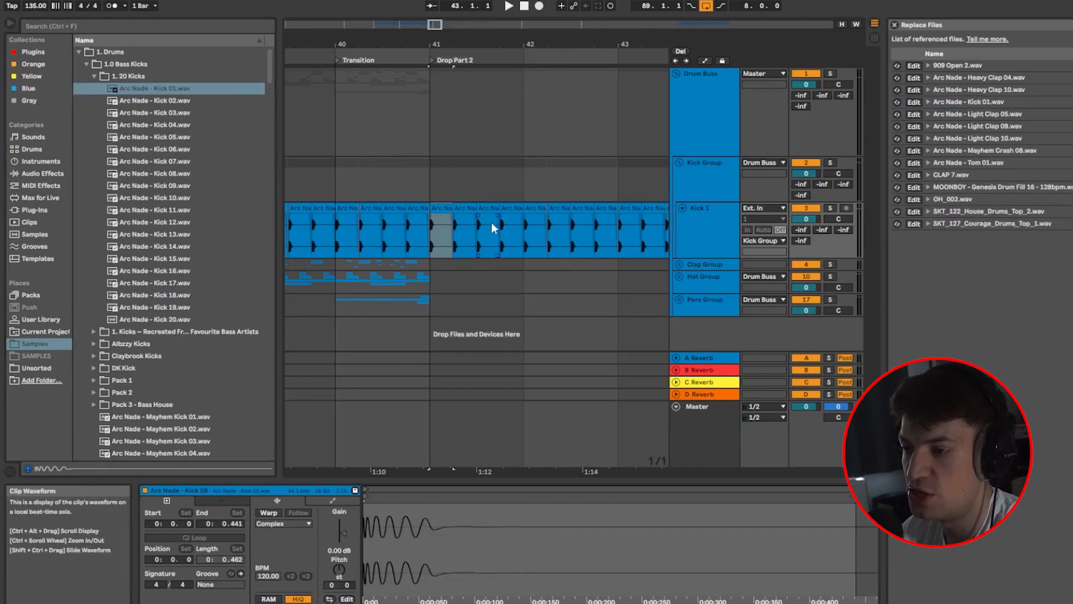
Step: Play the kicks from bar 41 with the replacement sample, and undo the file replacement
key(space)
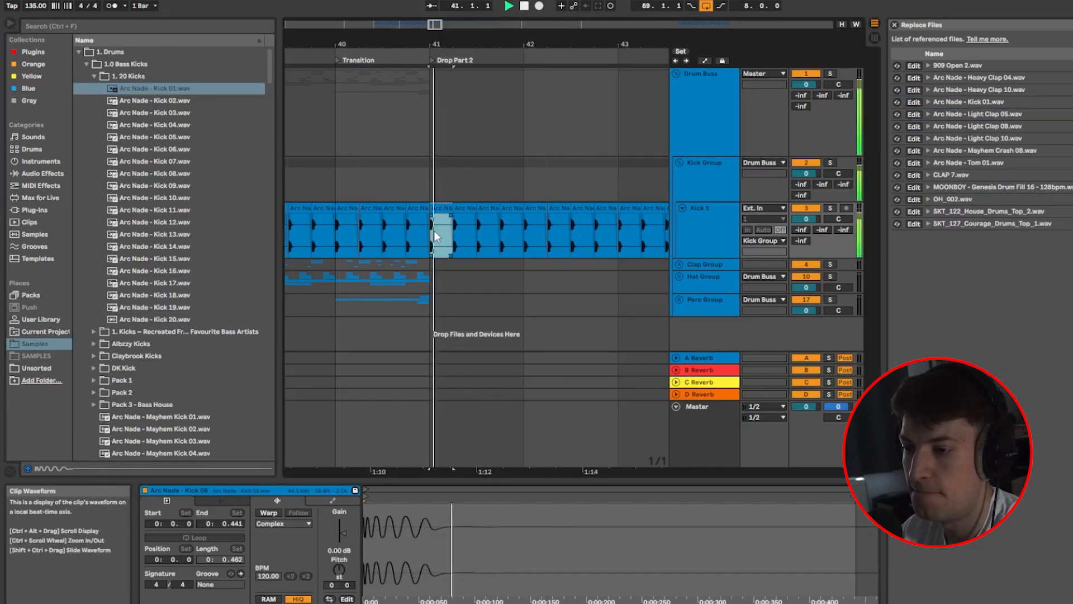
key(space)
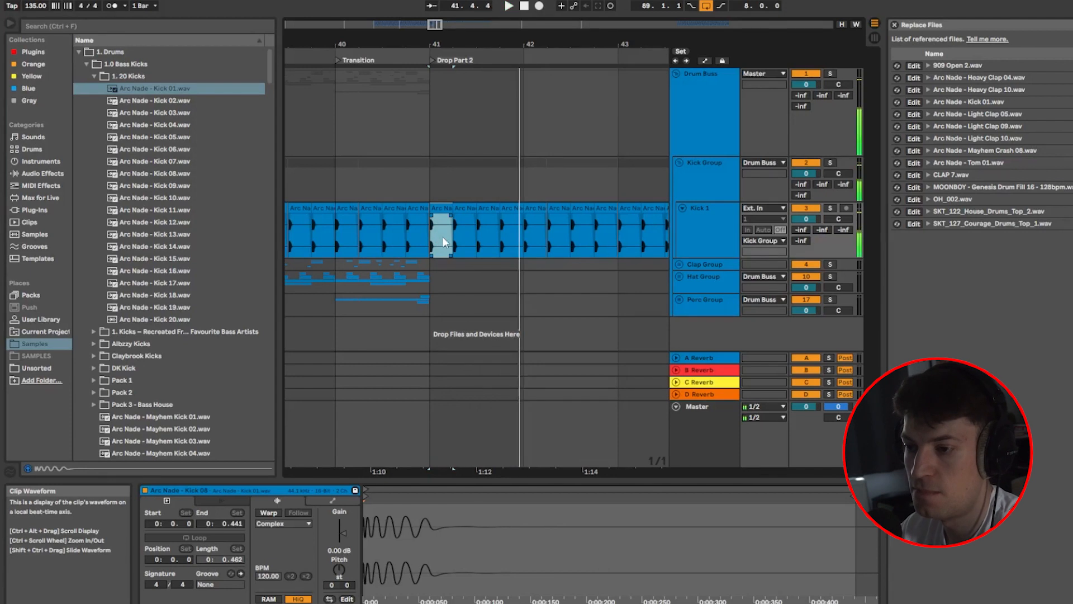
key(ctrl+z)
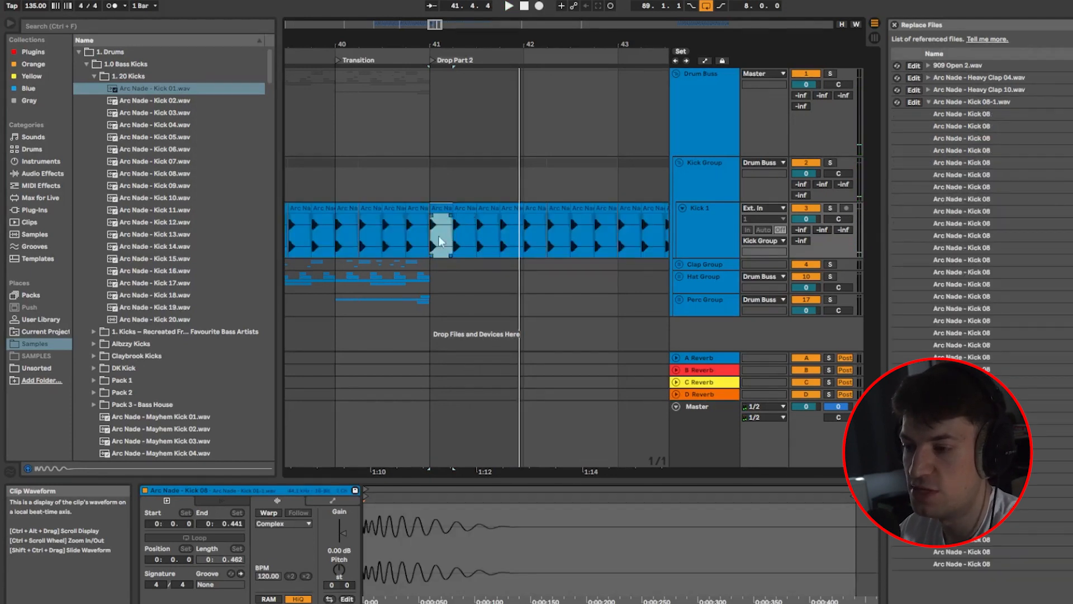
Step: Close the list of referenced files, then show the Clap Group's tracks in place of the Kick Group's
click(438, 236)
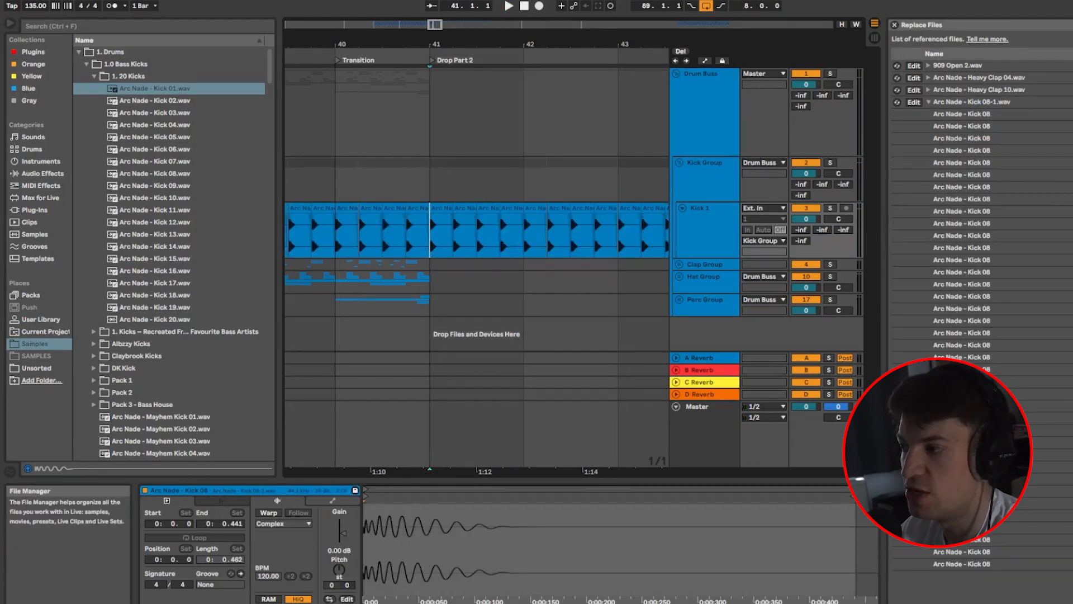
click(894, 25)
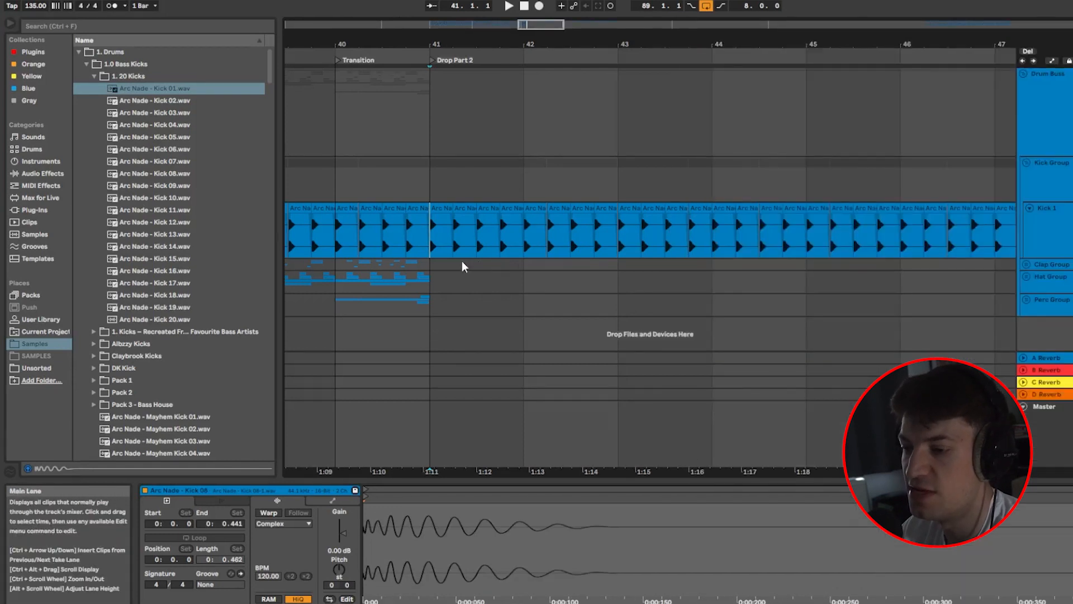
click(1026, 163)
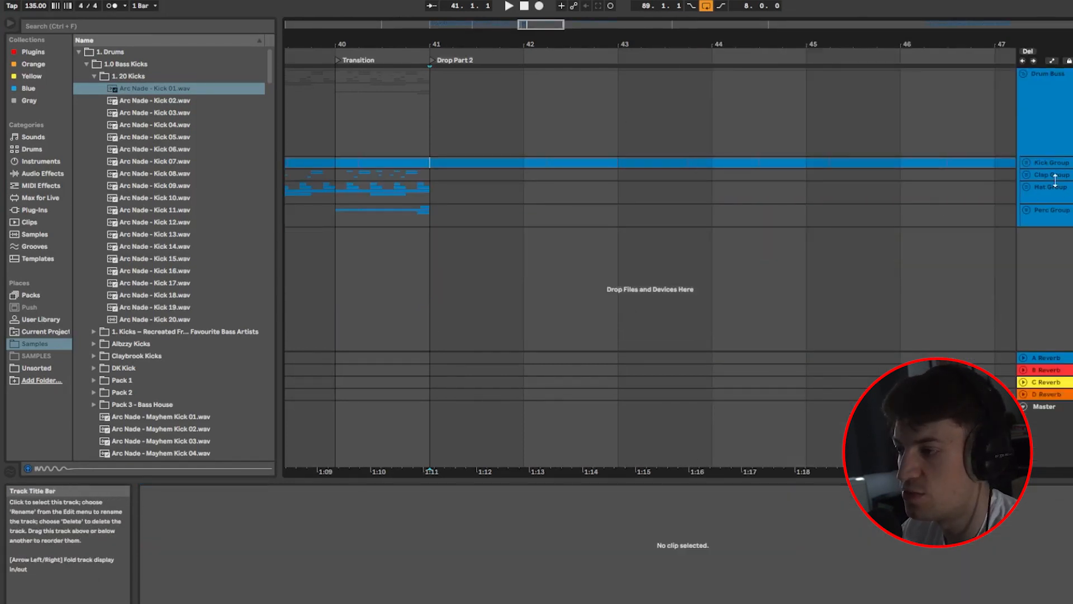
click(1026, 175)
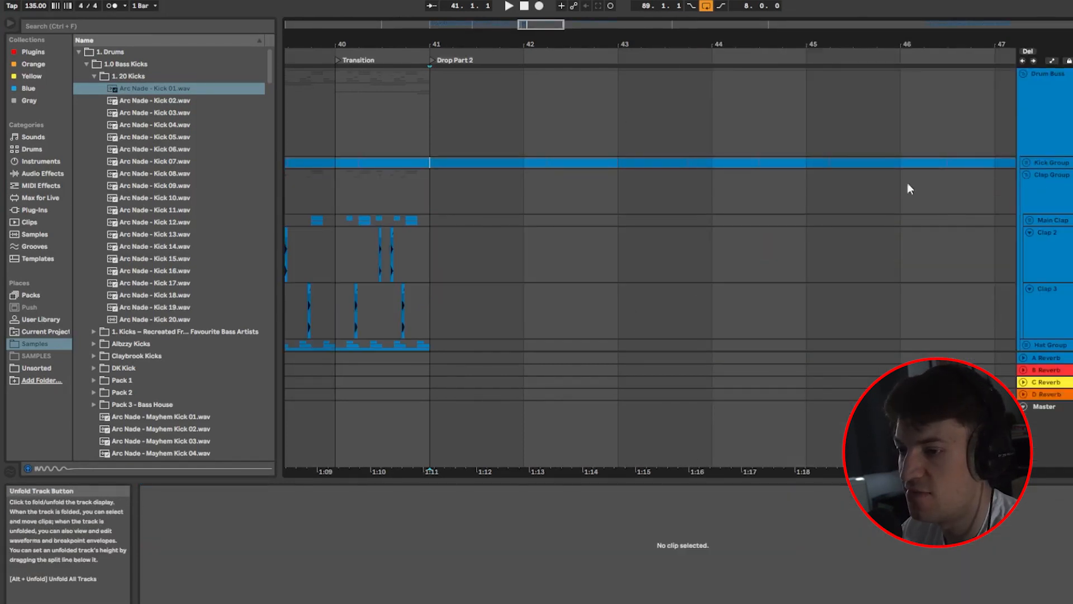
click(1024, 272)
Step: Unfold the Main Clap group to show its Clap 1 and 7 CLAP 7 tracks
drag(518, 25, 497, 24)
click(1050, 221)
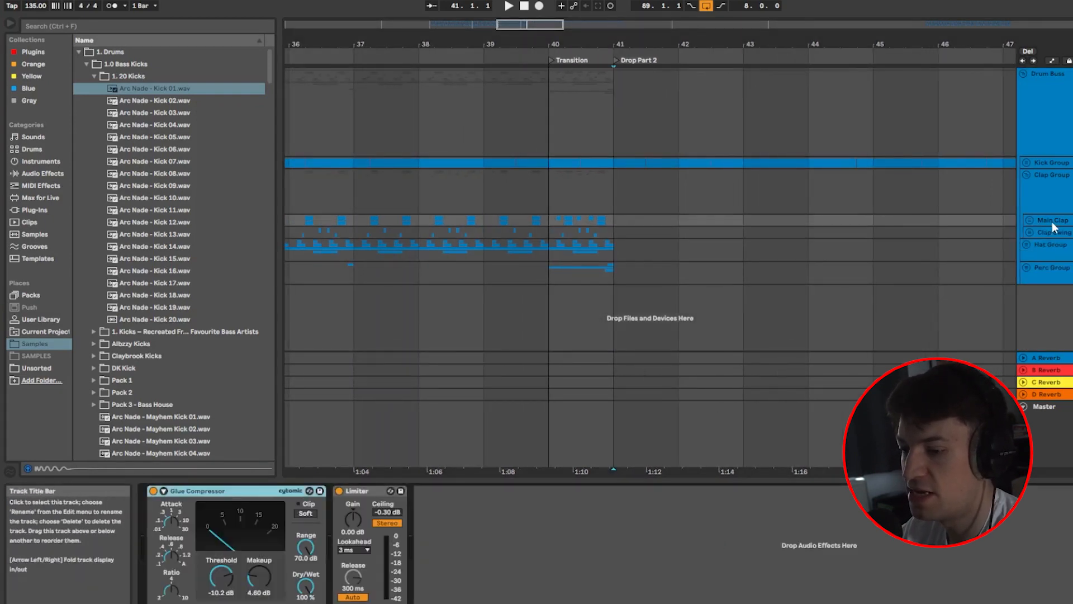
click(1060, 234)
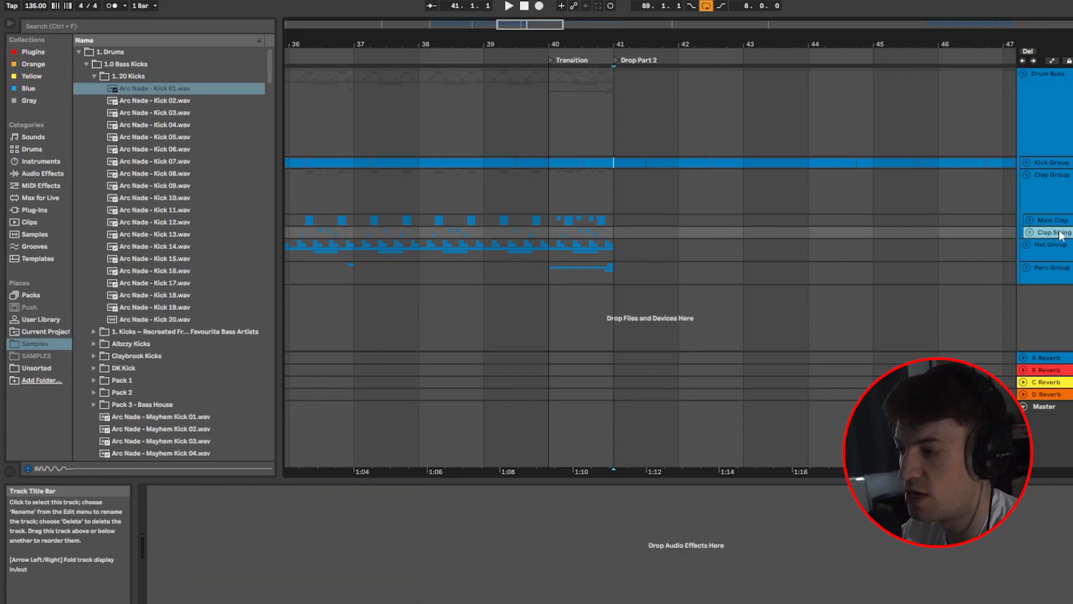
click(1027, 216)
Step: Copy the bar 25 claps on Clap 1 and 7 CLAP 7 and paste them at bar 41, the start of Drop Part 2
drag(497, 24, 398, 28)
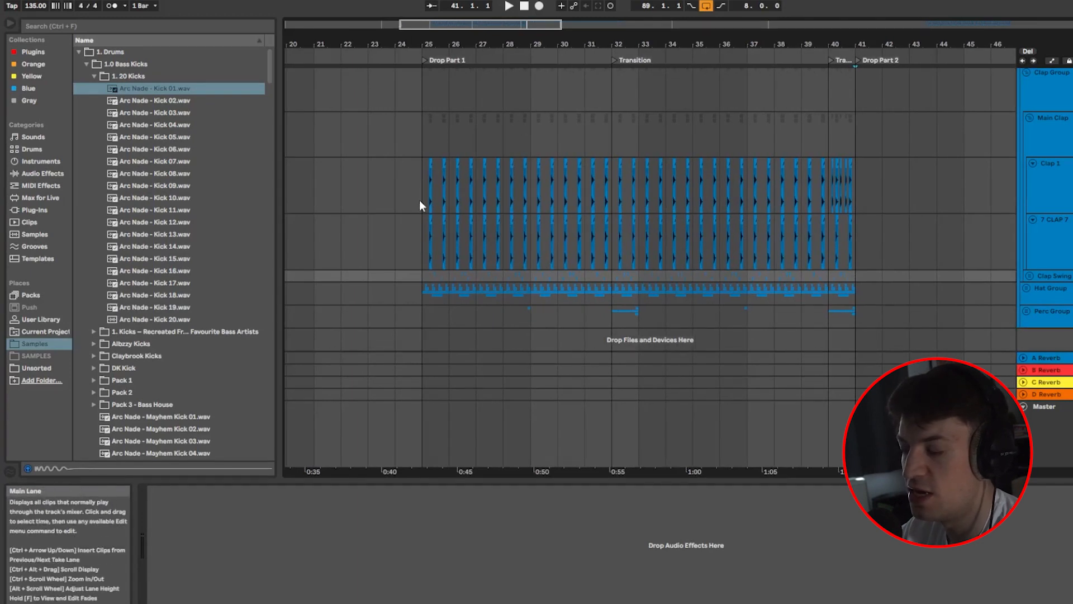
scroll(448, 211, up, 3)
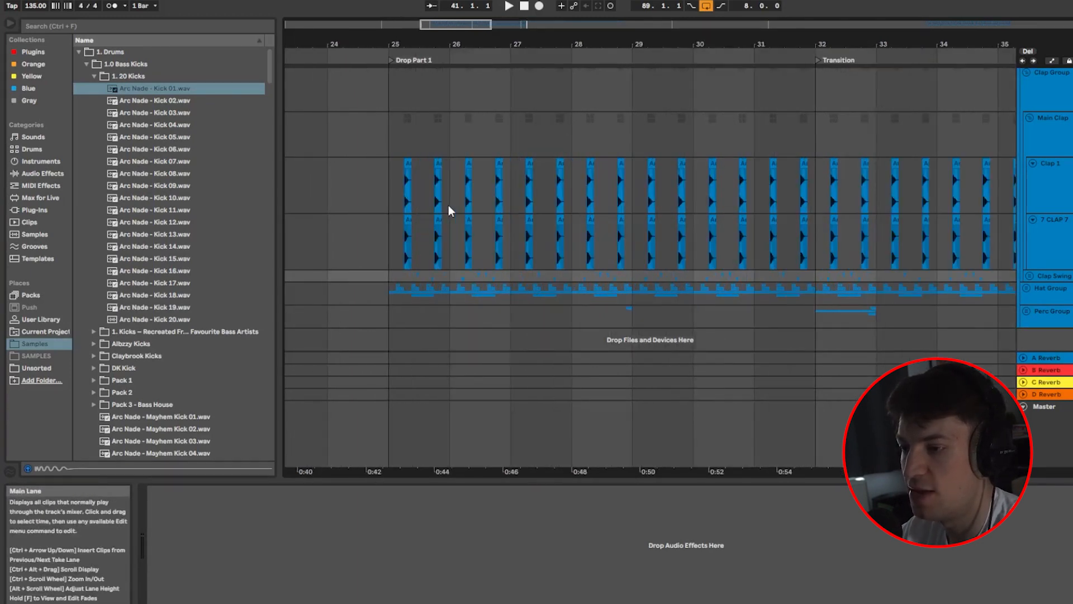
drag(391, 192, 448, 246)
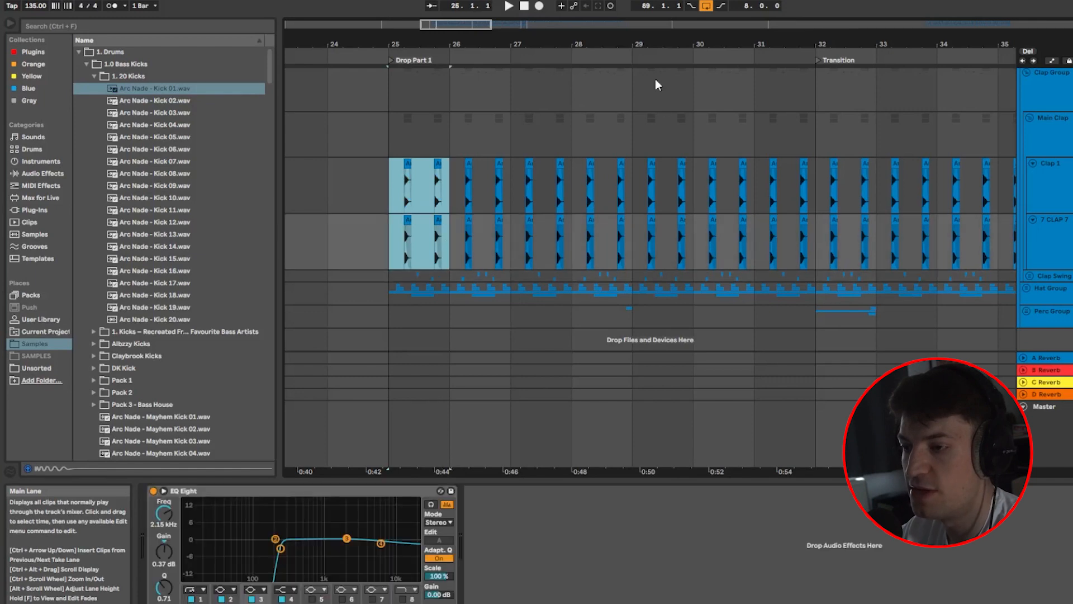
drag(466, 25, 541, 25)
click(647, 189)
key(ctrl+v)
Step: Set the arrangement's fixed grid to 1/16 for the pasted claps in bar 41
scroll(645, 189, up, 3)
scroll(621, 200, up, 3)
right_click(620, 194)
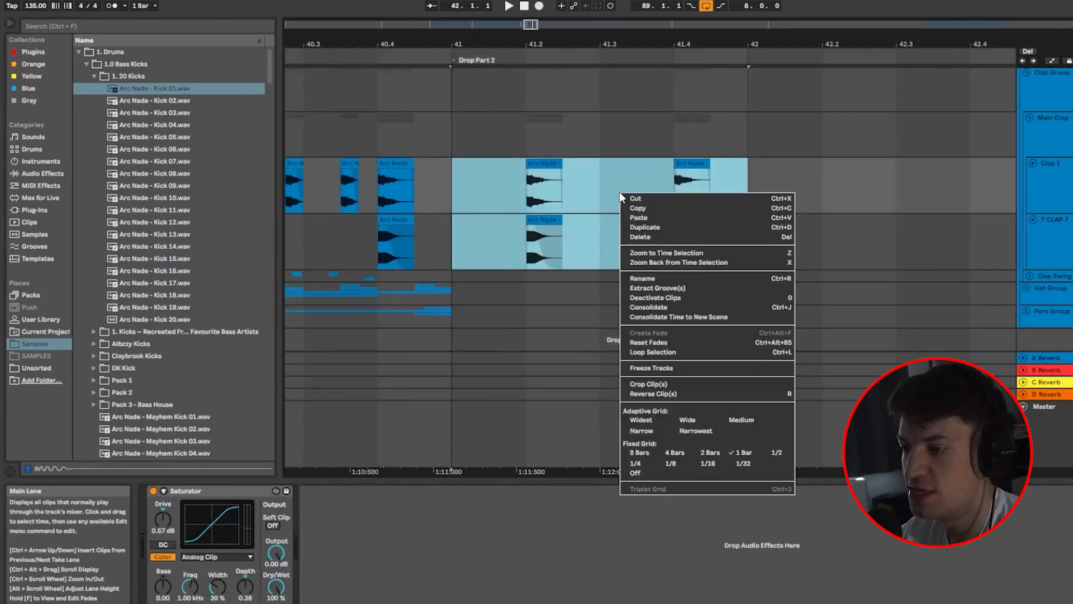
click(714, 464)
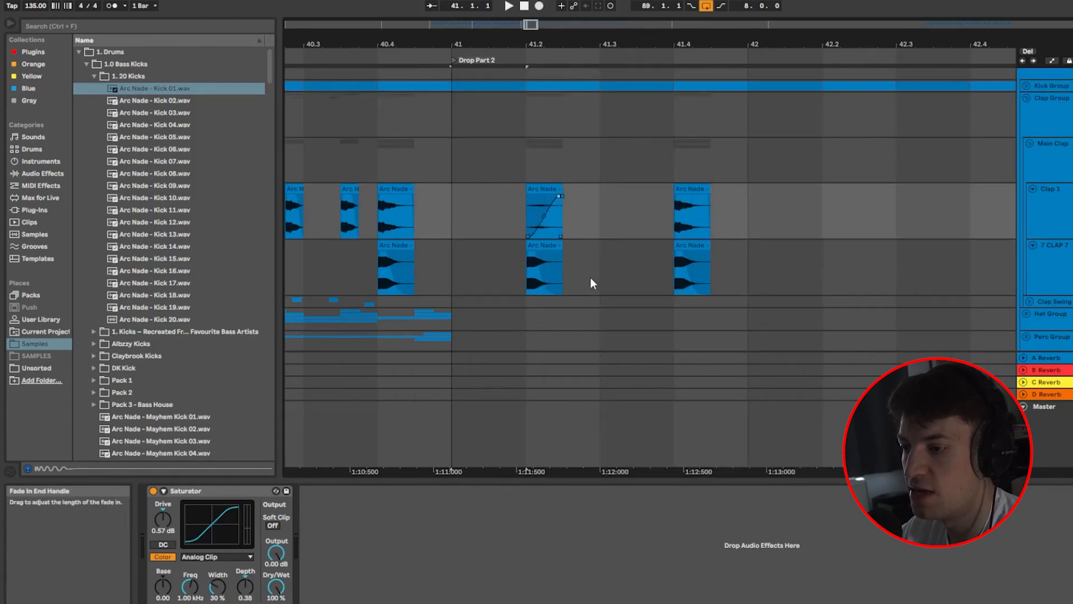
key(ctrl+z)
drag(562, 211, 538, 281)
drag(747, 209, 668, 276)
key(Delete)
Step: Show the Kick 1 track above the claps and play the kicks and claps together from bar 41
click(464, 190)
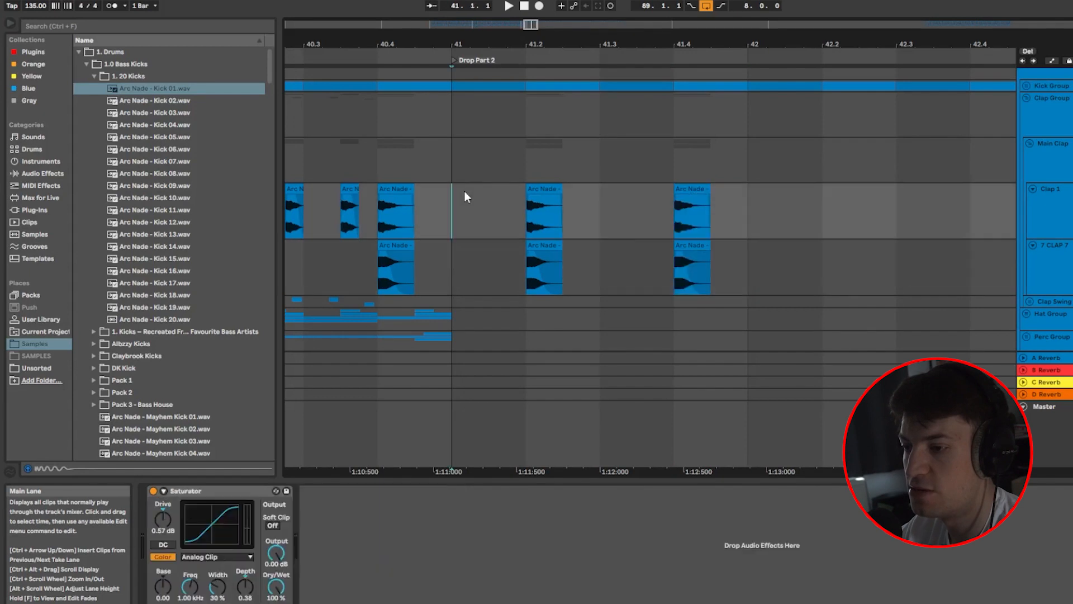
scroll(480, 180, up, 3)
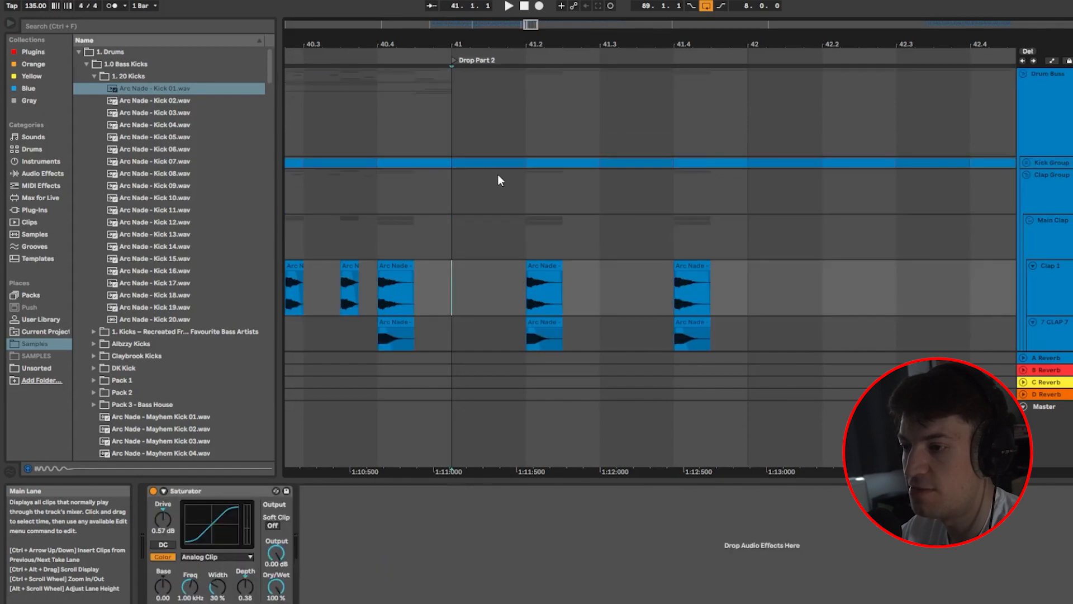
click(1026, 162)
scroll(585, 195, down, 2)
scroll(485, 189, up, 1)
key(space)
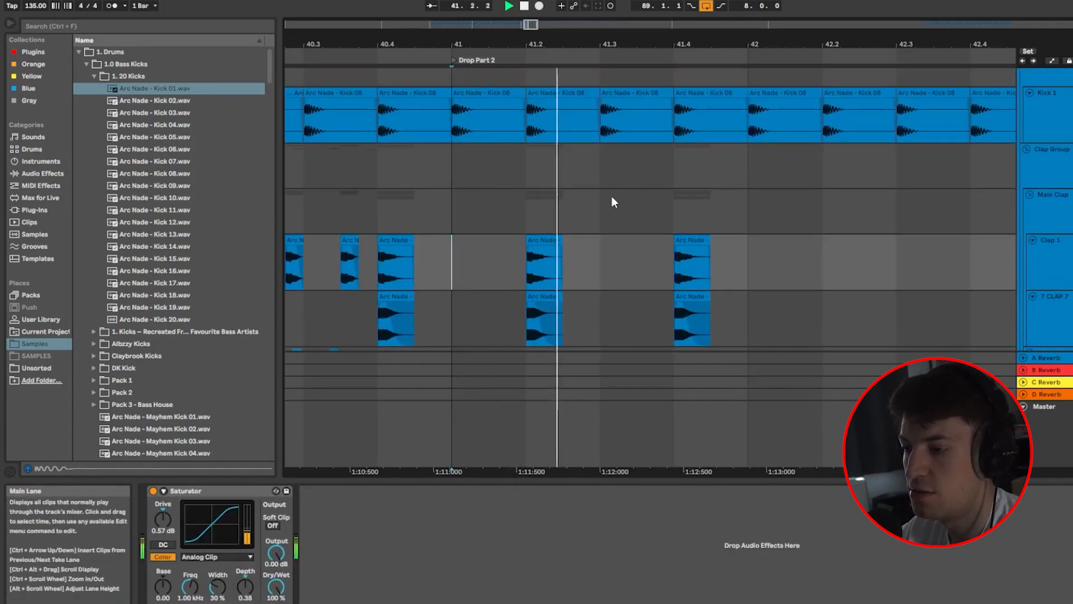
key(space)
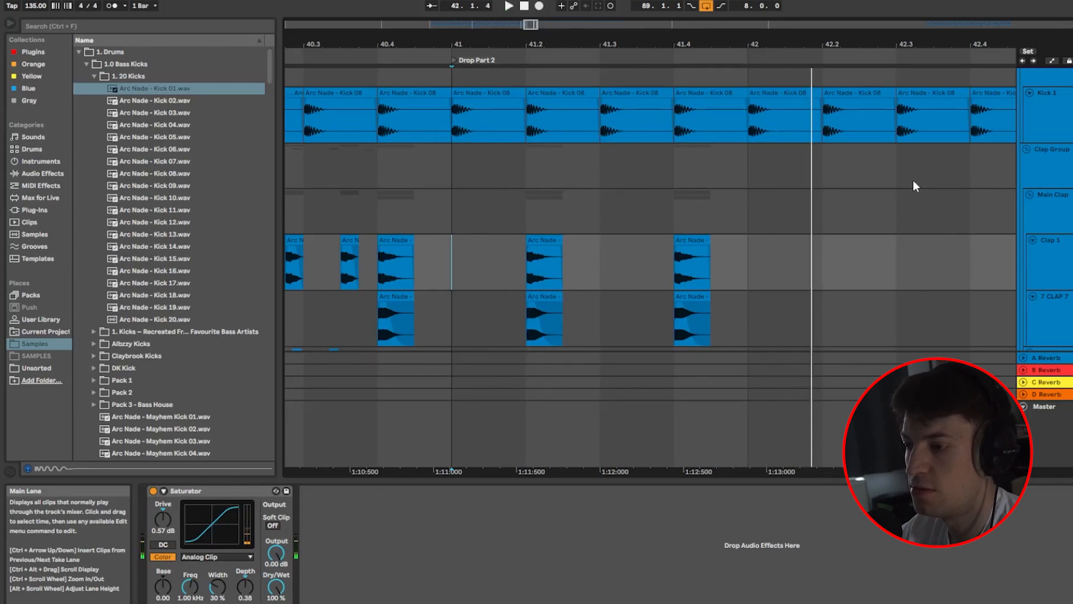
Step: Examine the layered light and heavy clap clips at 41.2, including the heavy clap's fade-out
scroll(667, 242, down, 2)
scroll(566, 243, up, 3)
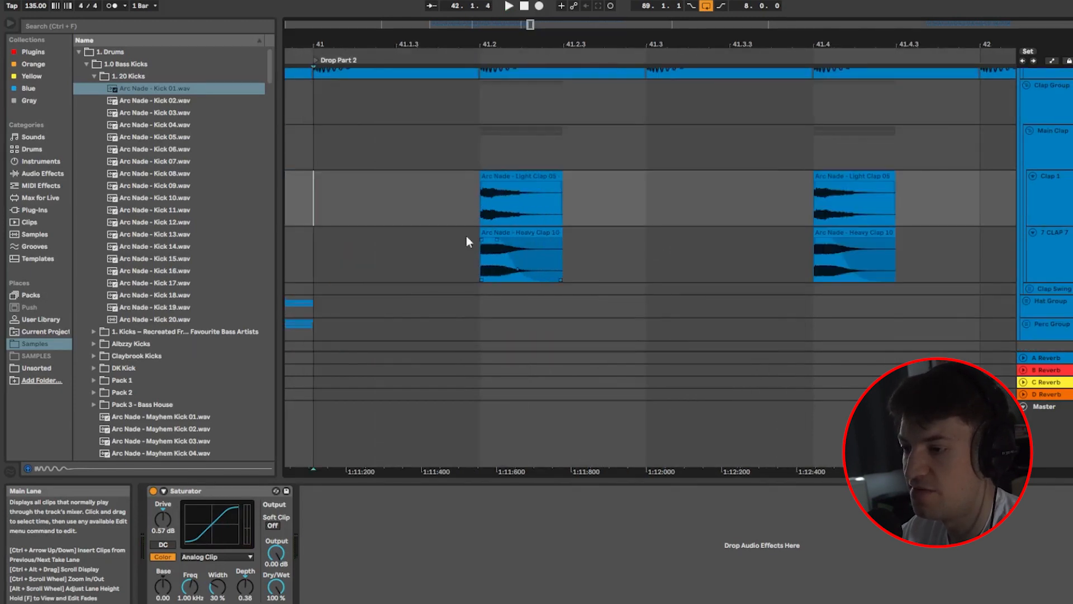
scroll(452, 201, up, 3)
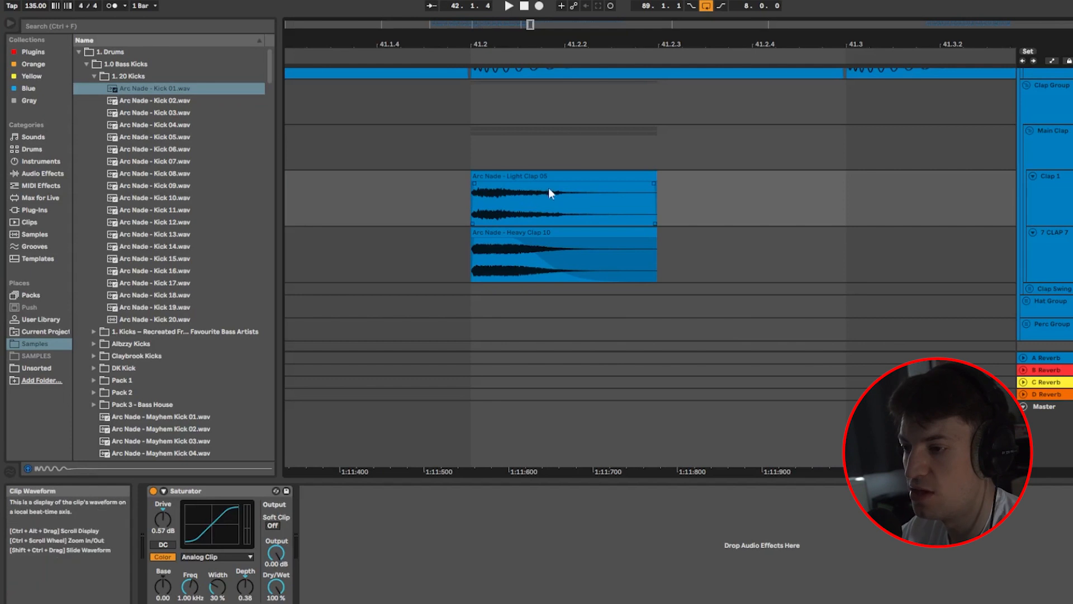
click(514, 239)
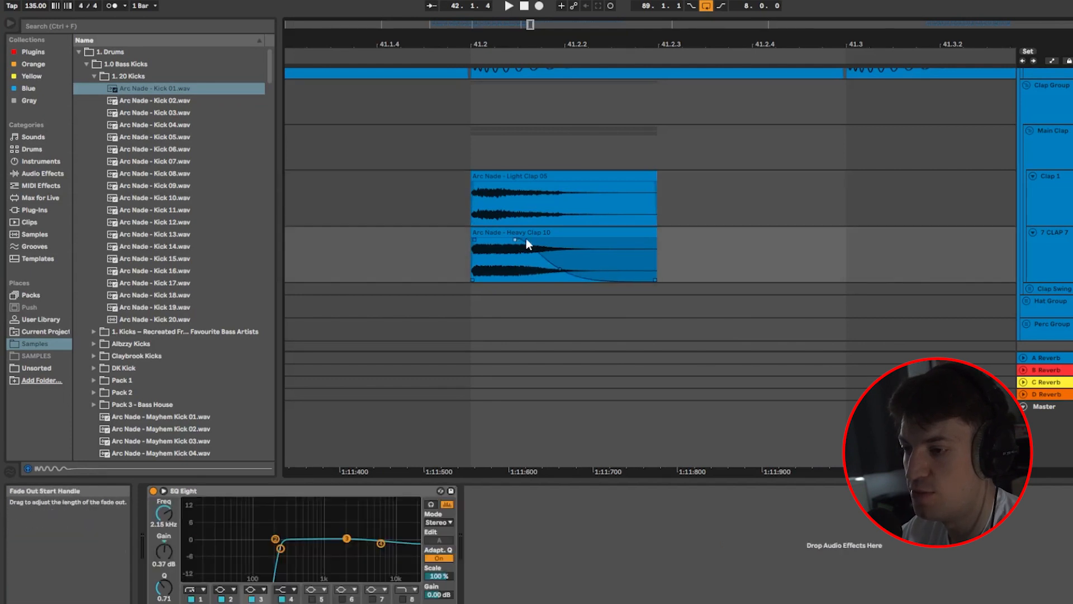
drag(549, 254, 513, 256)
scroll(578, 225, down, 3)
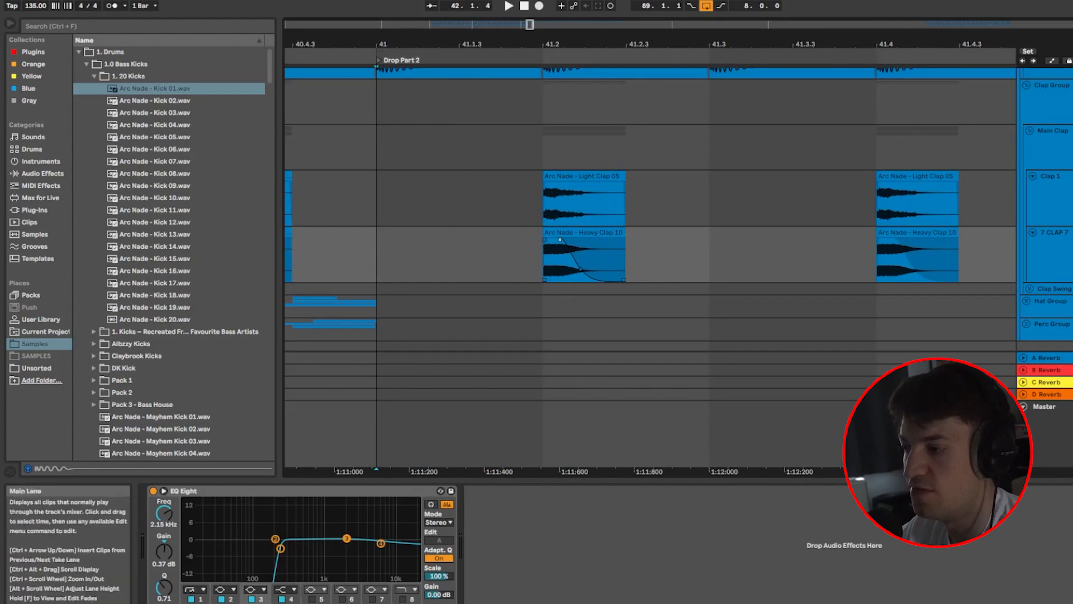
Step: View the effect devices on the 7 CLAP 7, Clap 1 and Main Clap tracks
click(1044, 250)
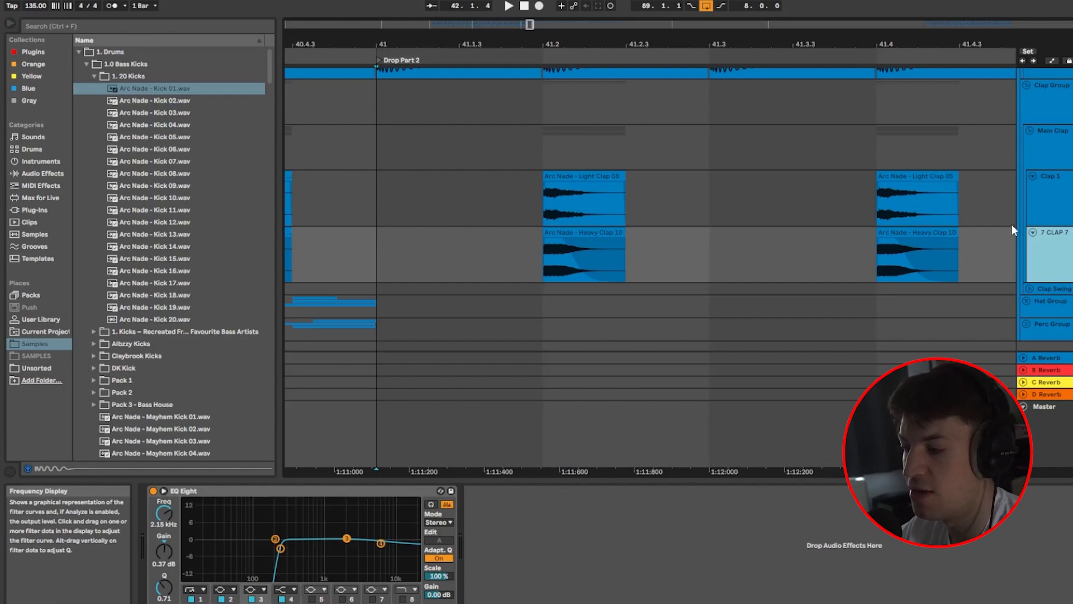
click(1056, 202)
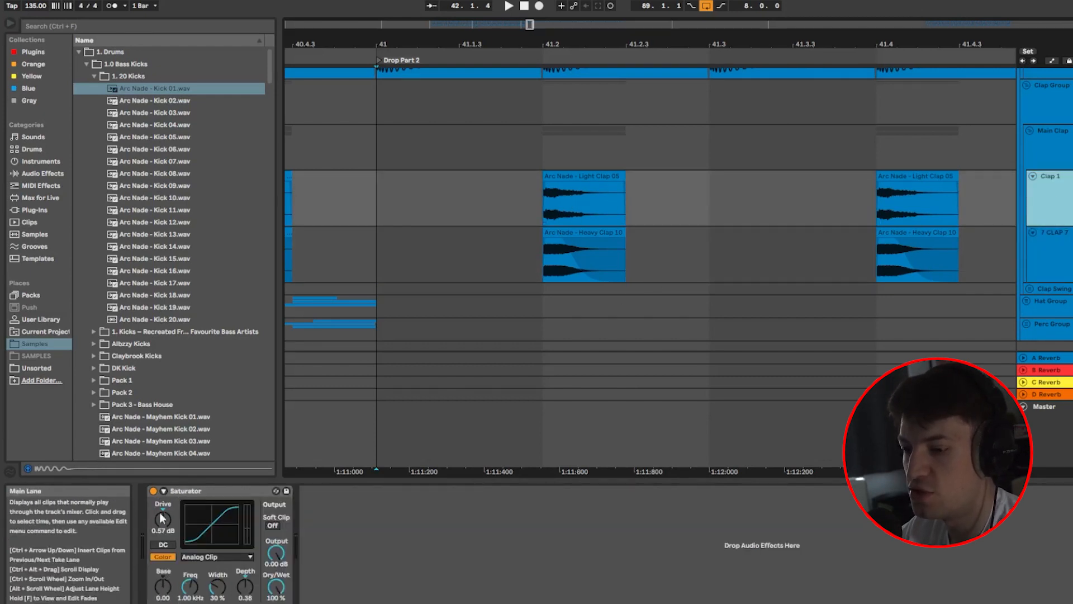
click(589, 180)
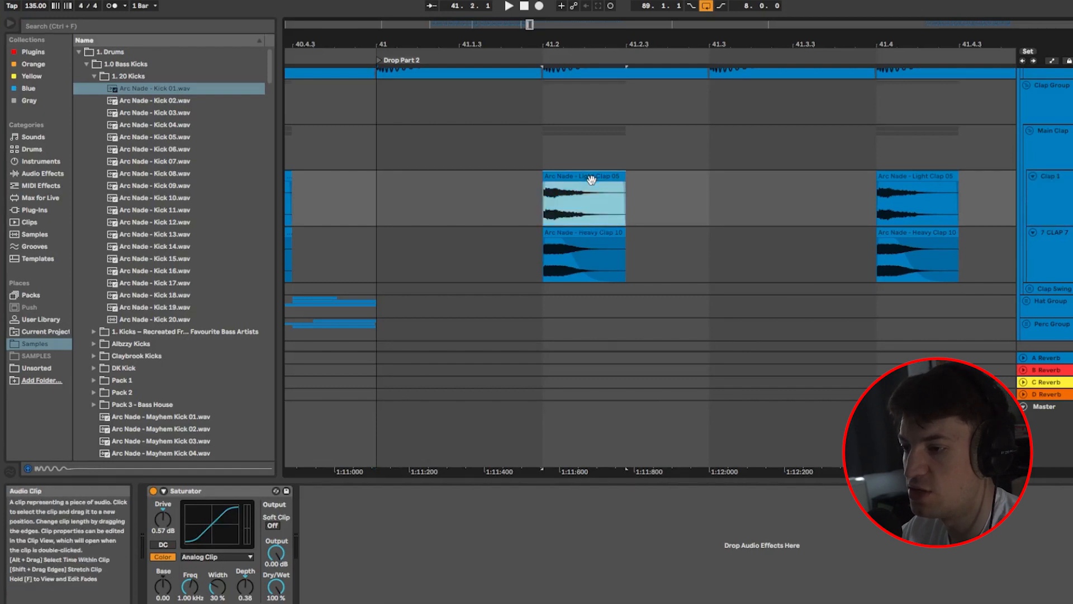
click(1066, 147)
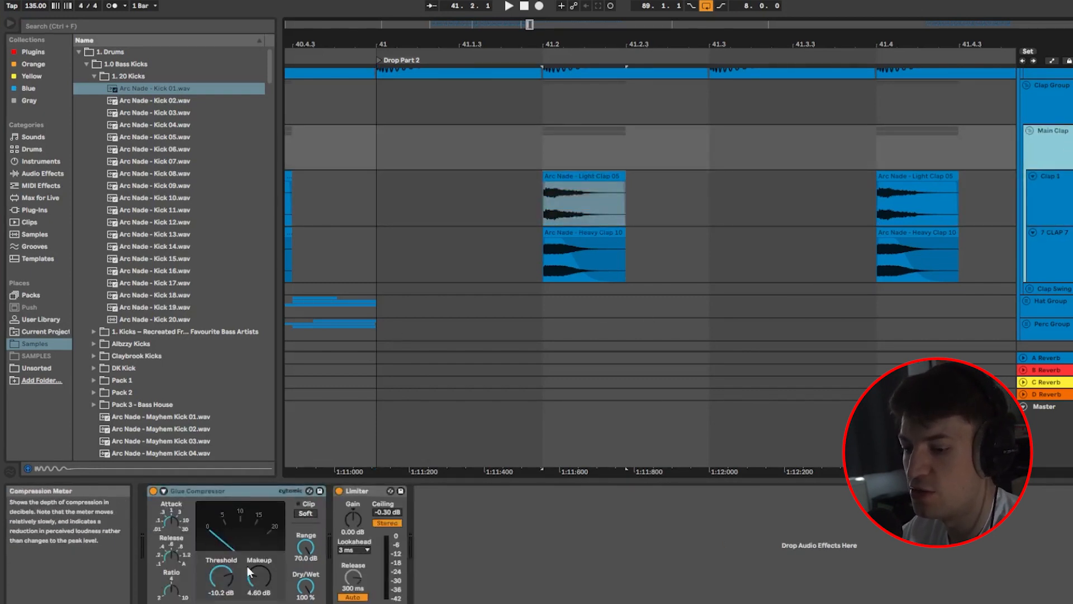
Step: Play the layered claps from bar 41 and return to the Main Clap group's effects
click(381, 196)
key(space)
click(1028, 149)
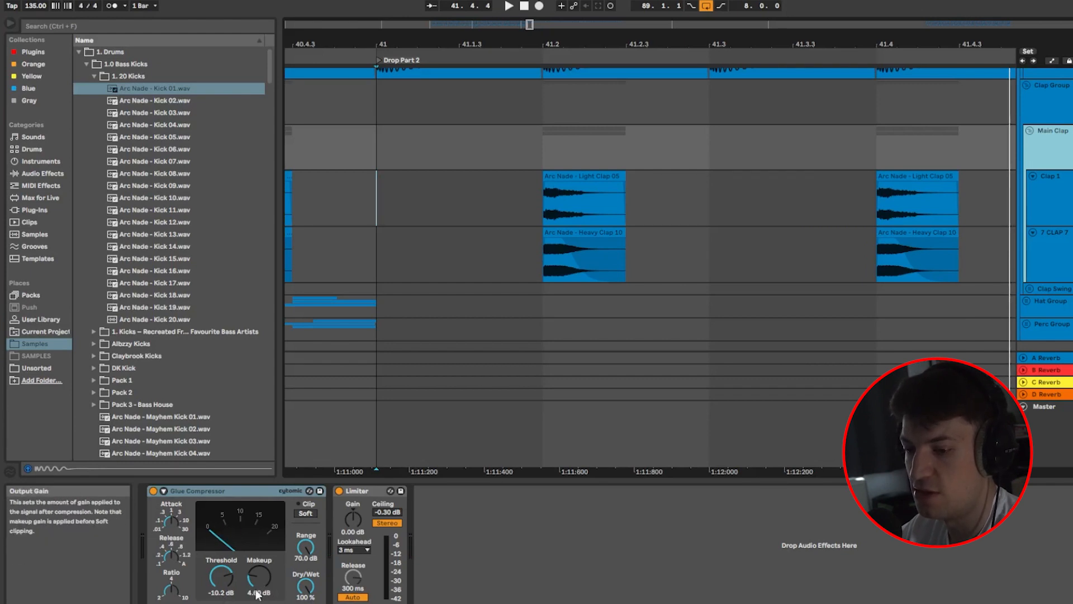
Step: Duplicate the bar 41 claps on Clap 1 and 7 CLAP 7 bar by bar up to bar 56
scroll(796, 270, up, 3)
scroll(796, 270, down, 5)
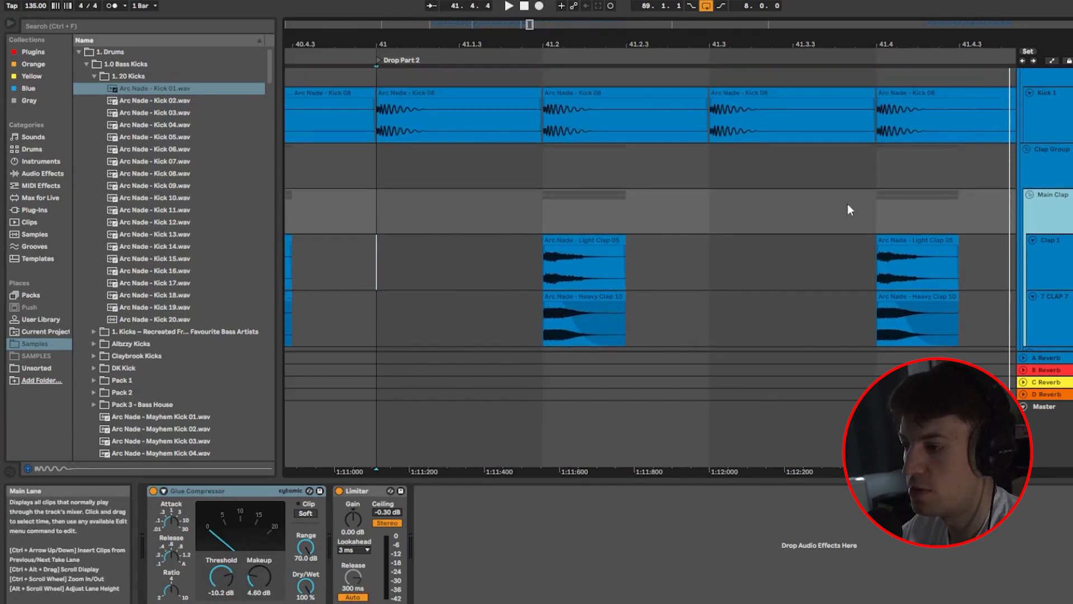
drag(855, 260, 729, 329)
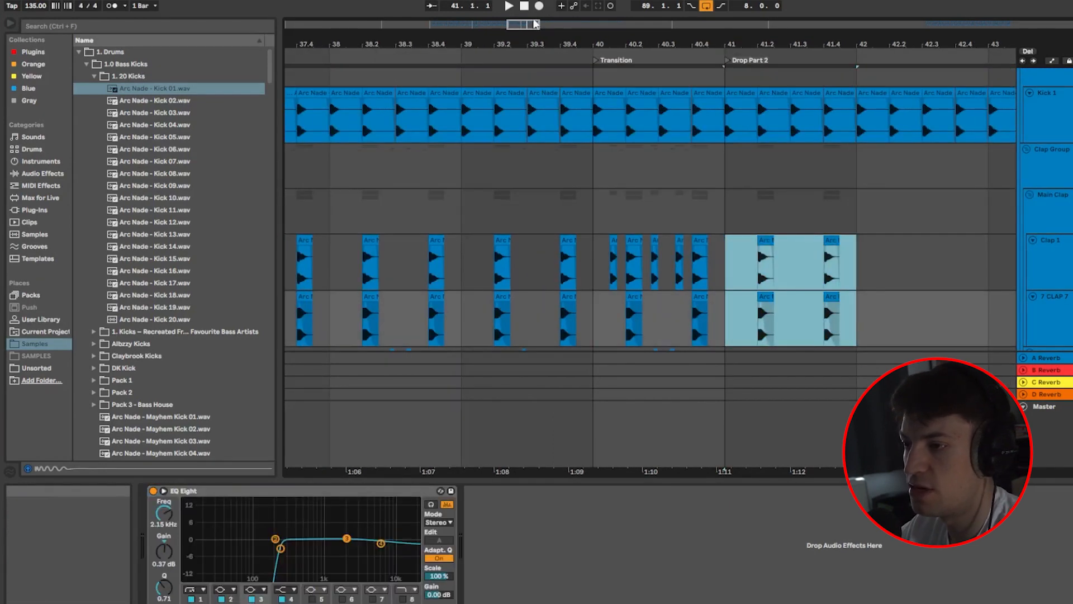
drag(539, 24, 656, 22)
key(ctrl+d)
key(ctrl+d)
key(ctrl+d)
key(ctrl+d)
key(ctrl+d)
key(ctrl+d)
key(ctrl+d)
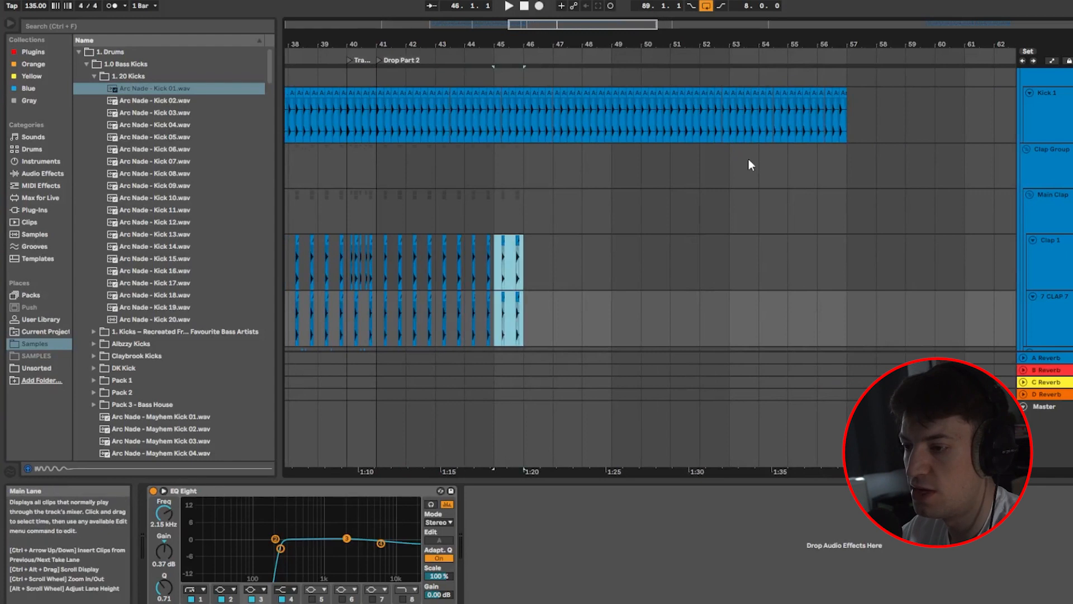
key(ctrl+d)
key(ctrl+d)
key(ctrl+d)
key(ctrl+d)
key(ctrl+d)
key(ctrl+d)
key(ctrl+d)
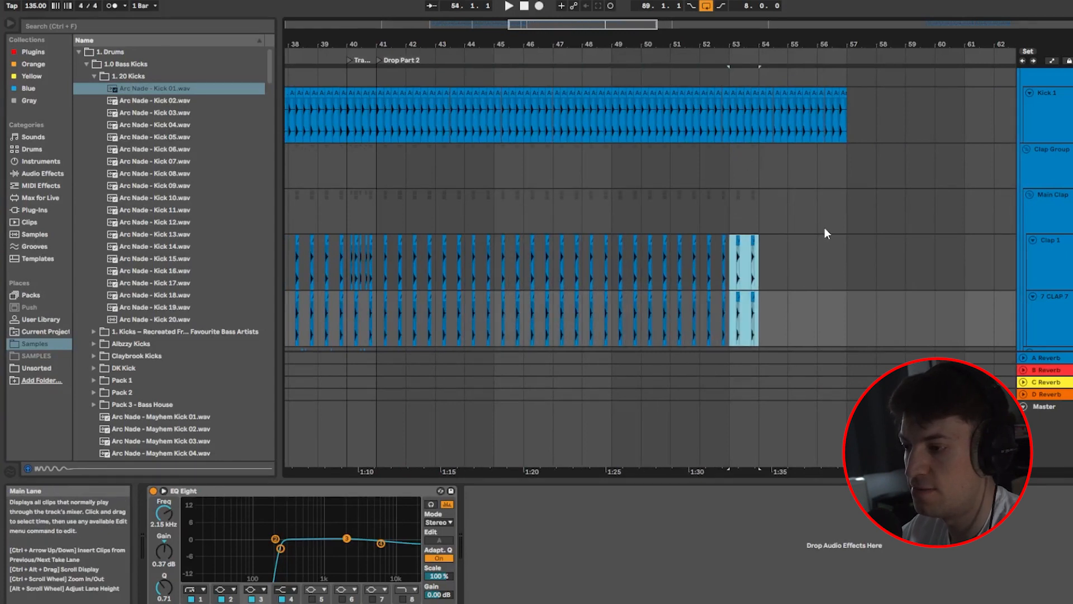
Step: Copy the bar 40 transition clap fill on Clap 1 and 7 CLAP 7 and paste it into the empty bar 56
drag(817, 76, 848, 185)
drag(598, 24, 582, 27)
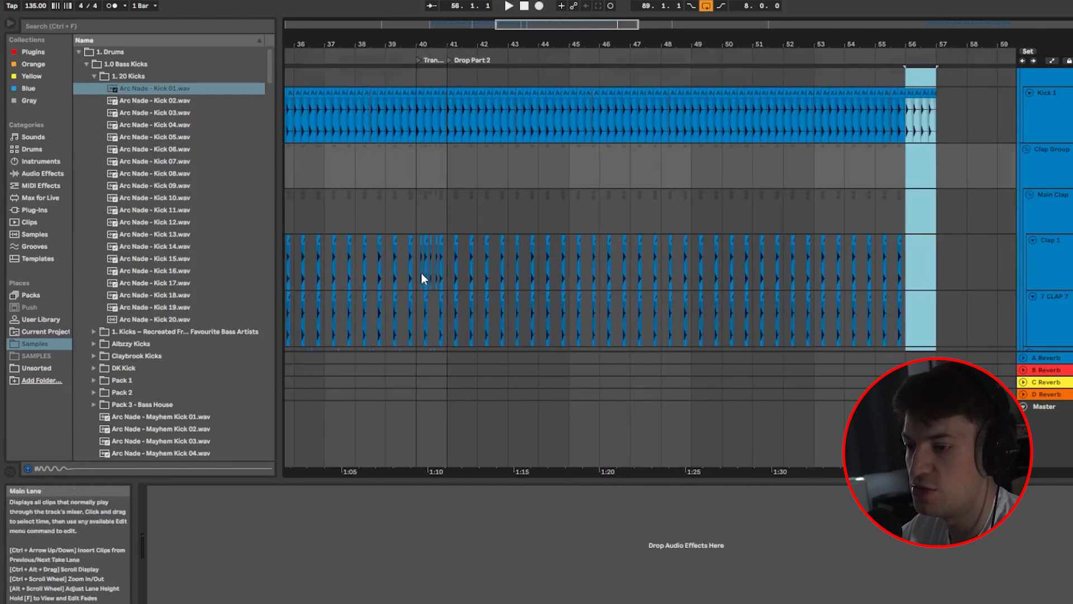
scroll(422, 276, up, 6)
drag(555, 277, 384, 333)
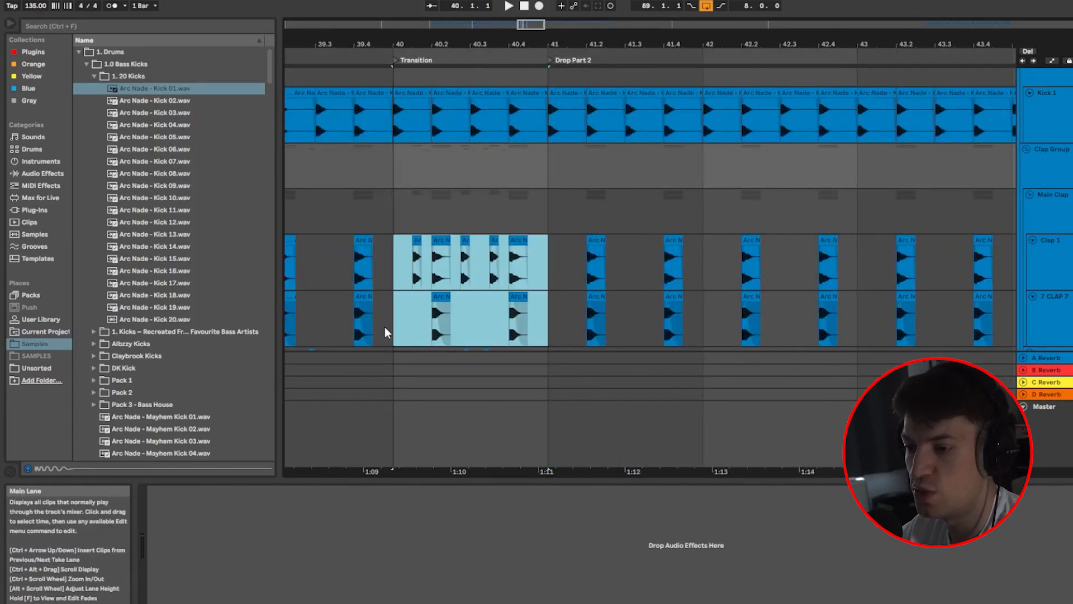
drag(530, 25, 538, 6)
click(542, 268)
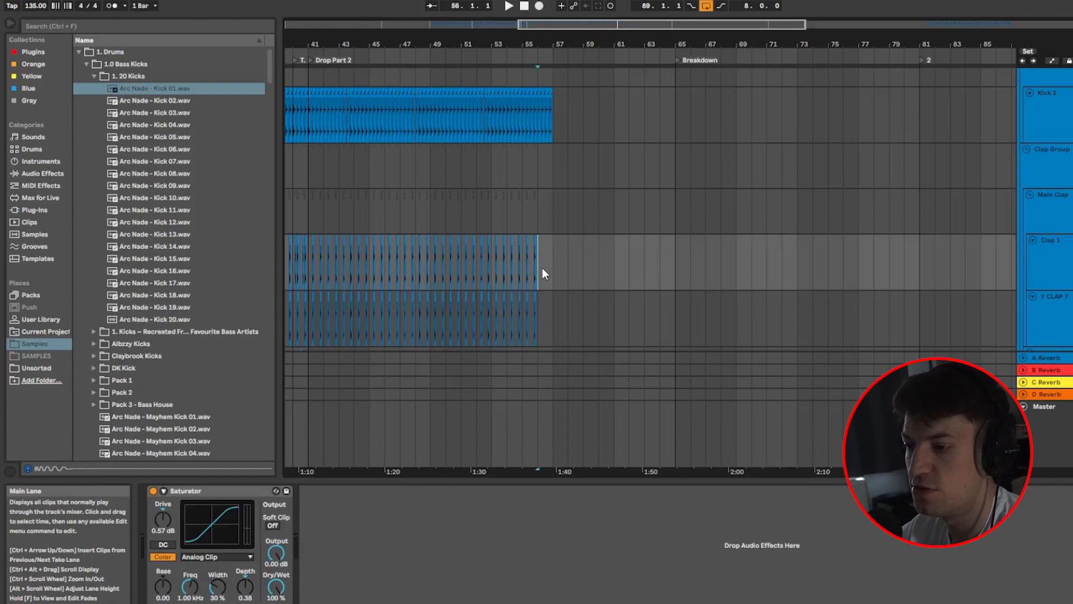
scroll(542, 272, up, 8)
drag(446, 300, 429, 285)
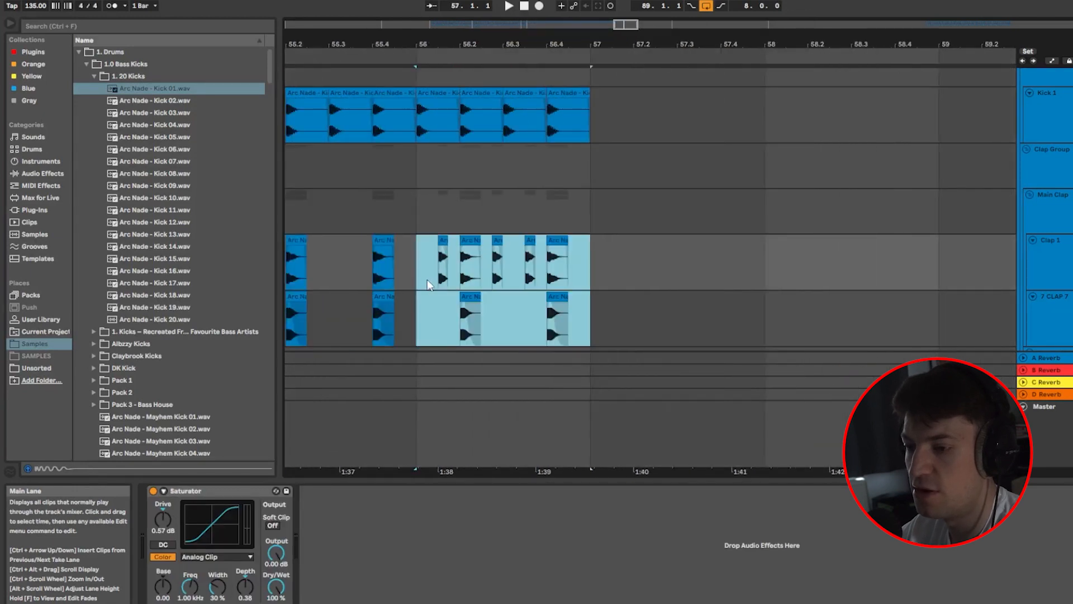
Step: Set a fixed 1/16 grid for viewing the pasted clap fill in bar 56
scroll(429, 285, up, 3)
click(793, 269)
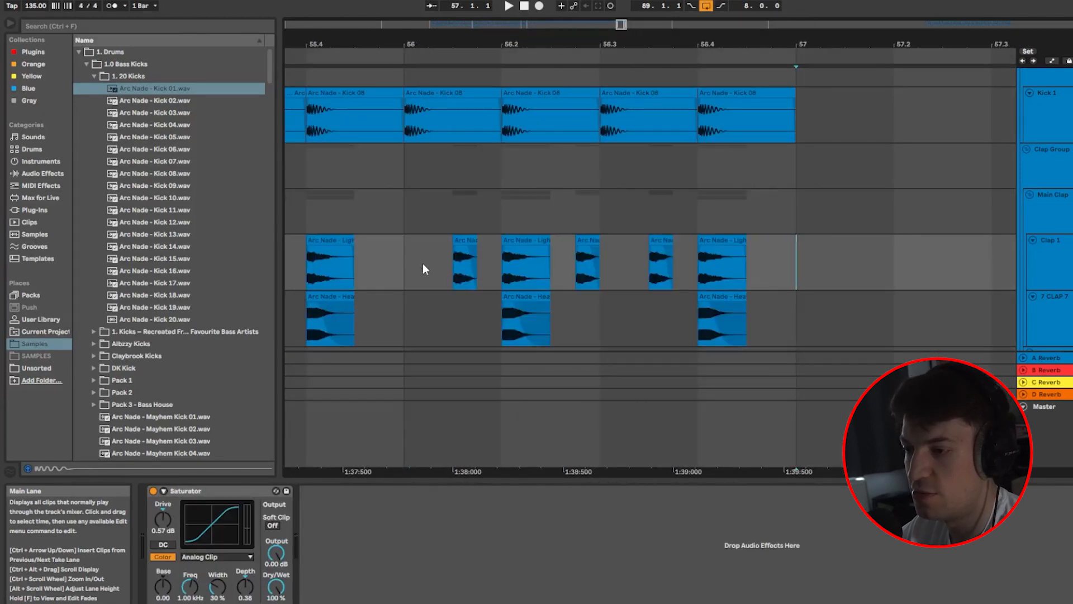
scroll(424, 263, up, 2)
scroll(474, 273, down, 2)
drag(619, 23, 619, 44)
right_click(585, 197)
click(672, 303)
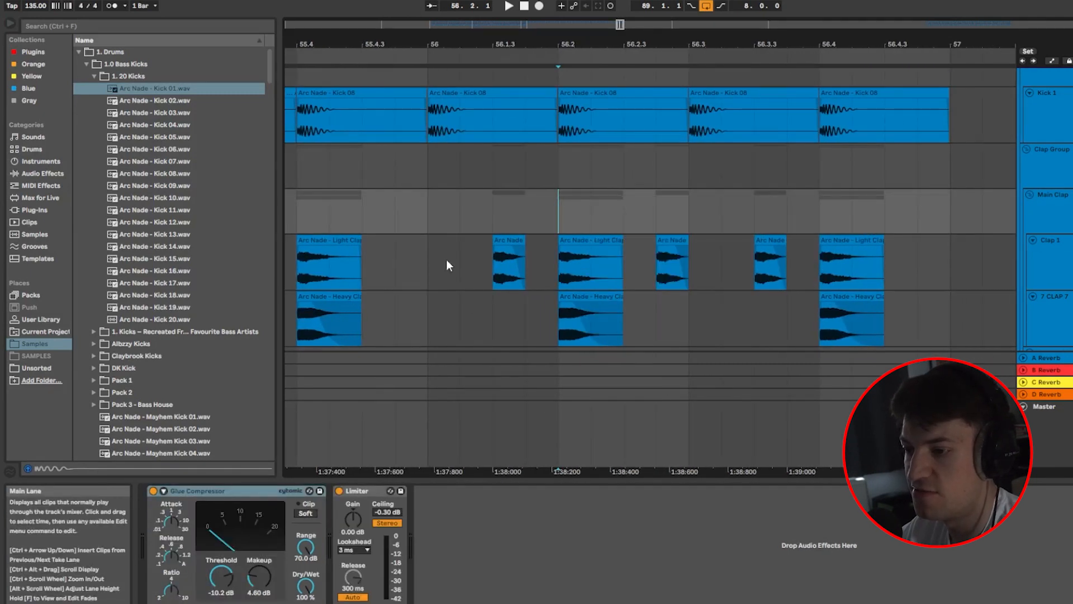
Step: Check the three short extra claps on Clap 1 in bar 56 and play the fill
drag(494, 256, 553, 262)
drag(658, 265, 692, 266)
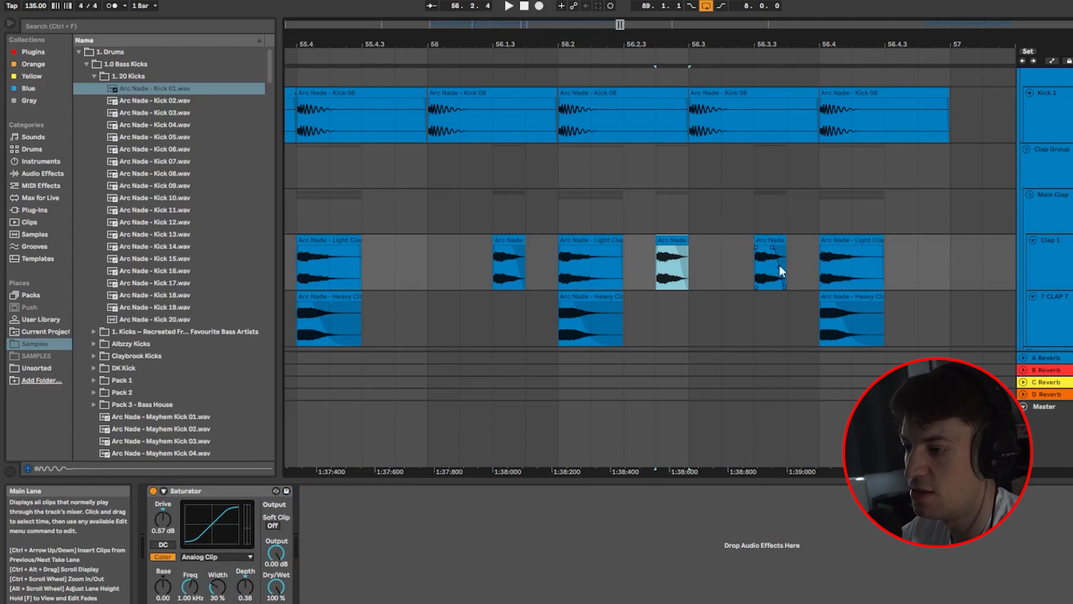
drag(757, 266, 795, 273)
click(428, 250)
key(space)
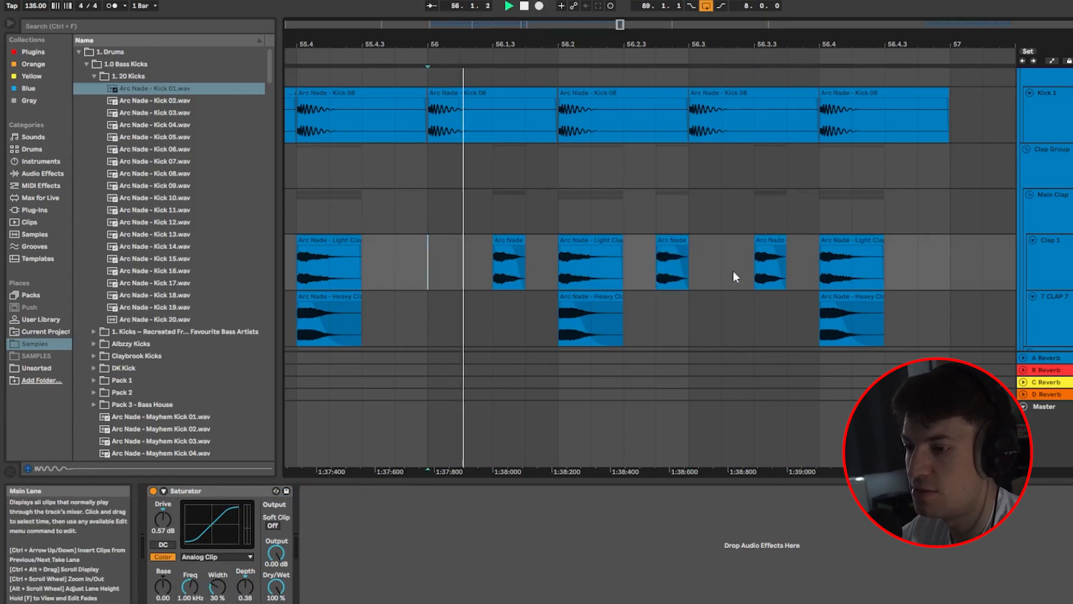
key(space)
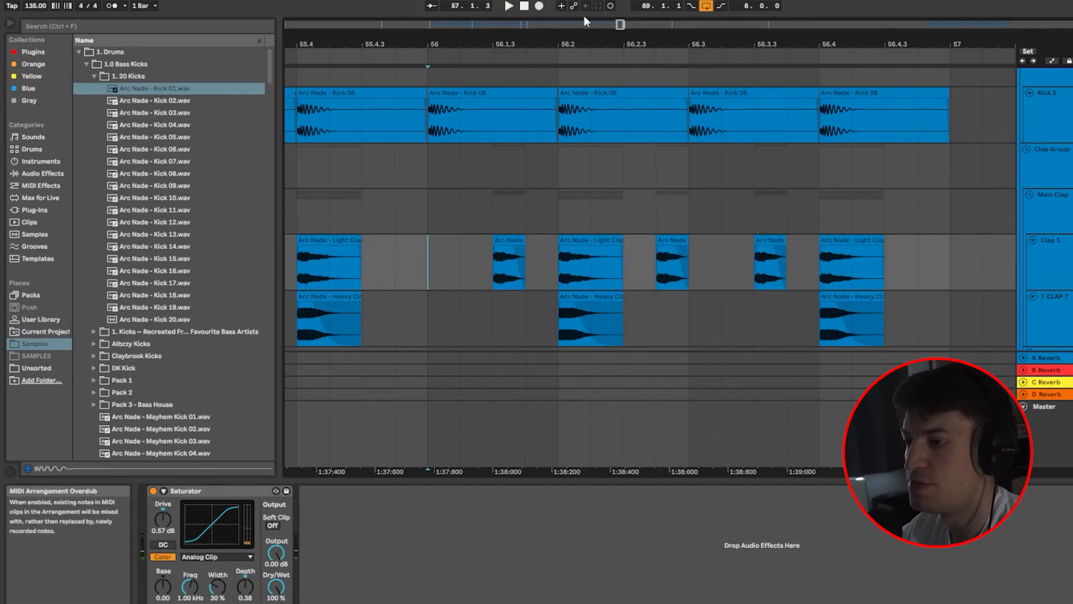
Step: Unfold the Clap Swing group and set a fixed grid of 4 bars
drag(617, 24, 499, 156)
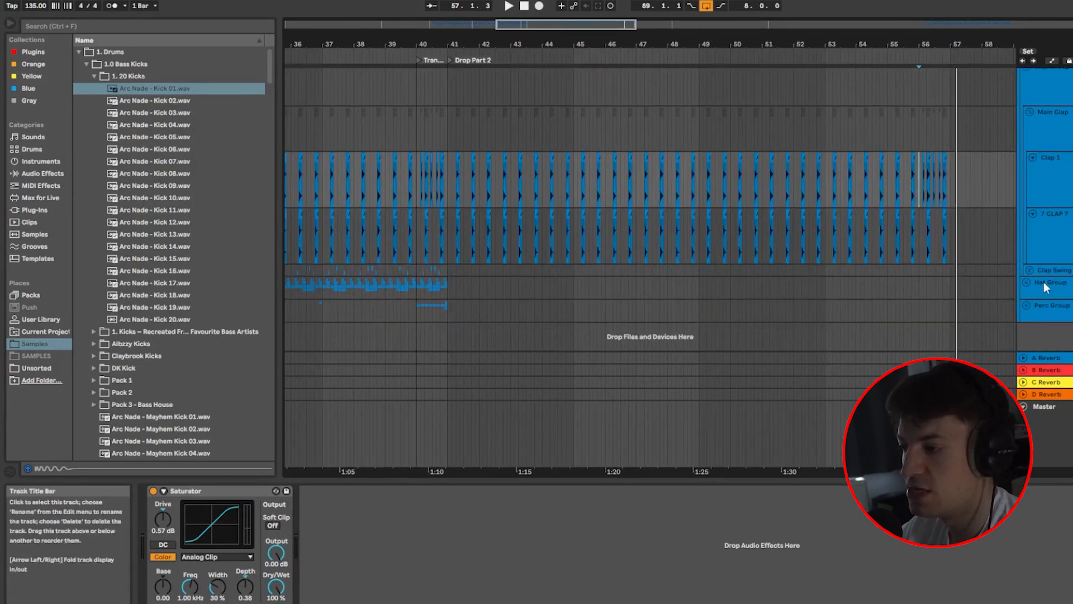
click(1029, 269)
drag(497, 25, 420, 32)
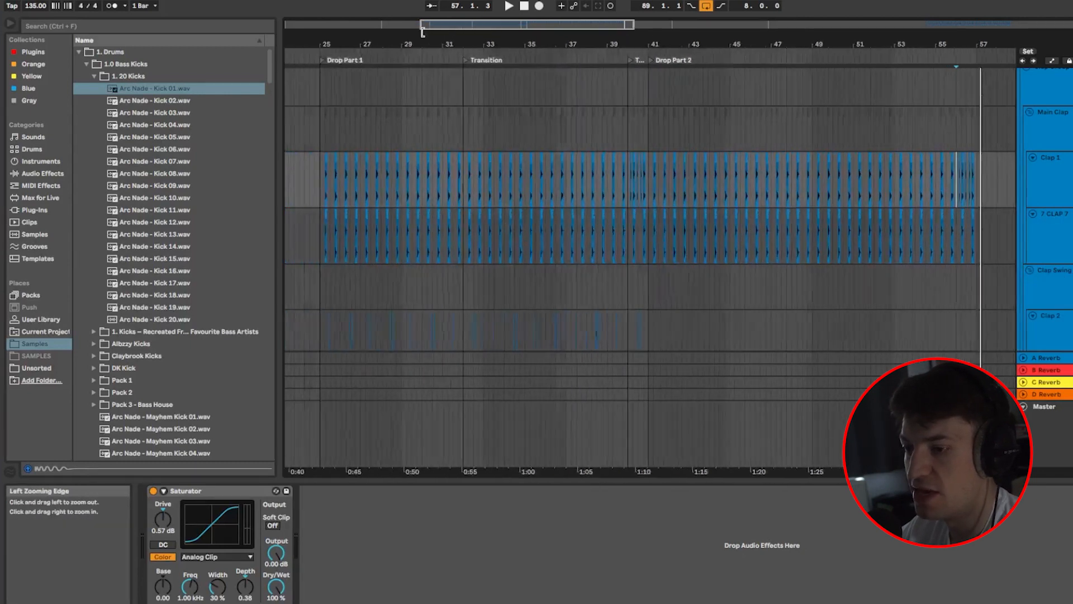
scroll(404, 164, down, 4)
right_click(490, 153)
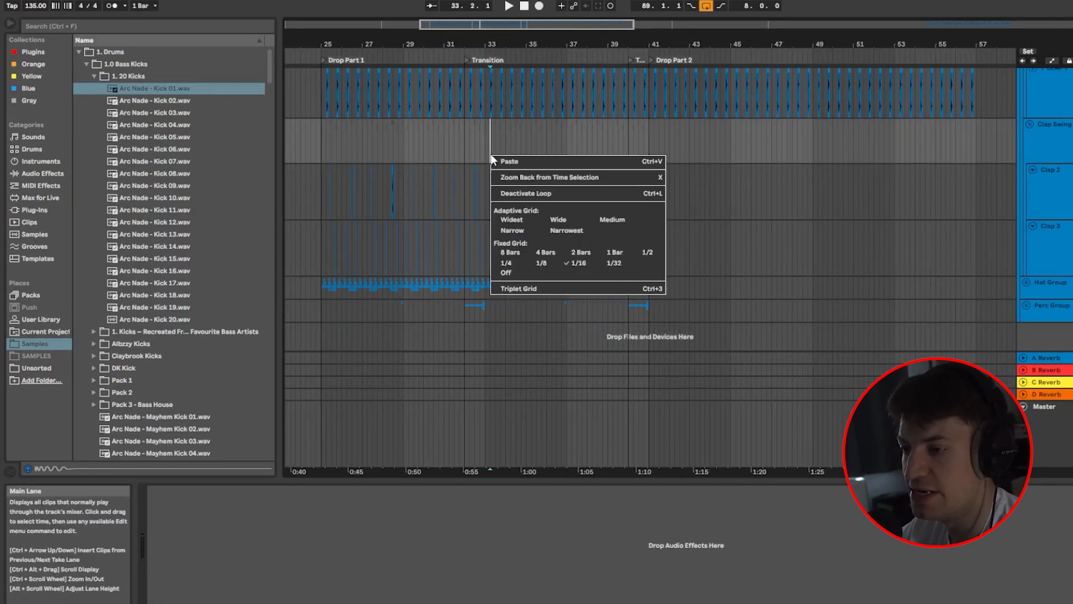
click(550, 252)
mouse_move(401, 250)
mouse_down()
mouse_move(333, 201)
mouse_move(321, 206)
mouse_up()
click(652, 196)
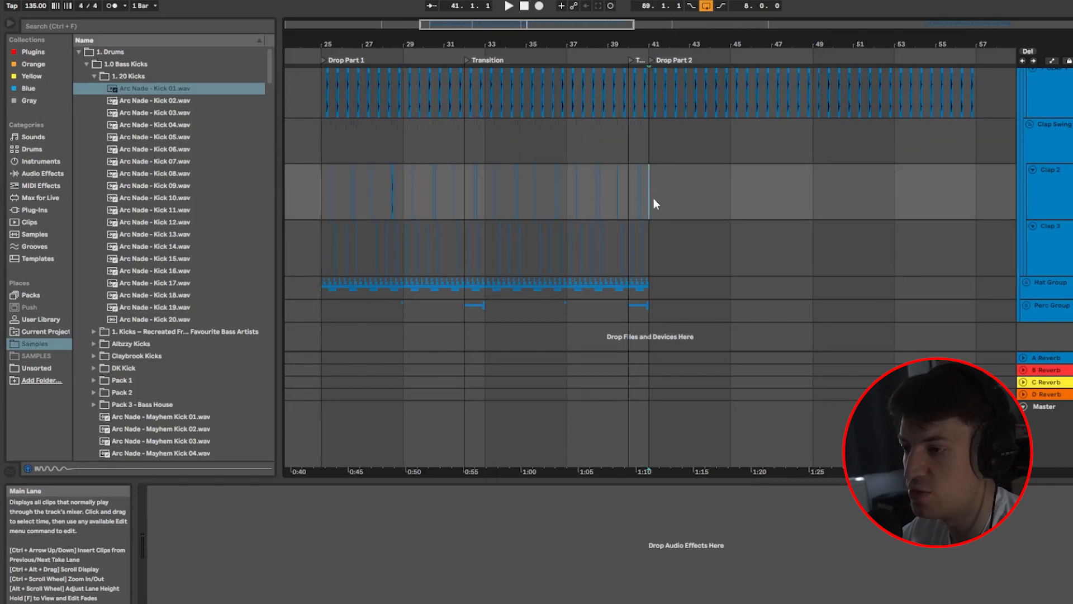
key(ctrl+v)
key(ctrl+z)
Step: Copy the first four bars of the Drop Part 1 pattern on Clap 2 and paste them at bar 41
drag(397, 206, 322, 208)
click(654, 197)
key(ctrl+v)
Step: Set the grid to 1/8 and delete the pasted Clap 2 claps in bars 43 and 44
ctrl+scroll(702, 193, up, 4)
ctrl+scroll(640, 216, up, 3)
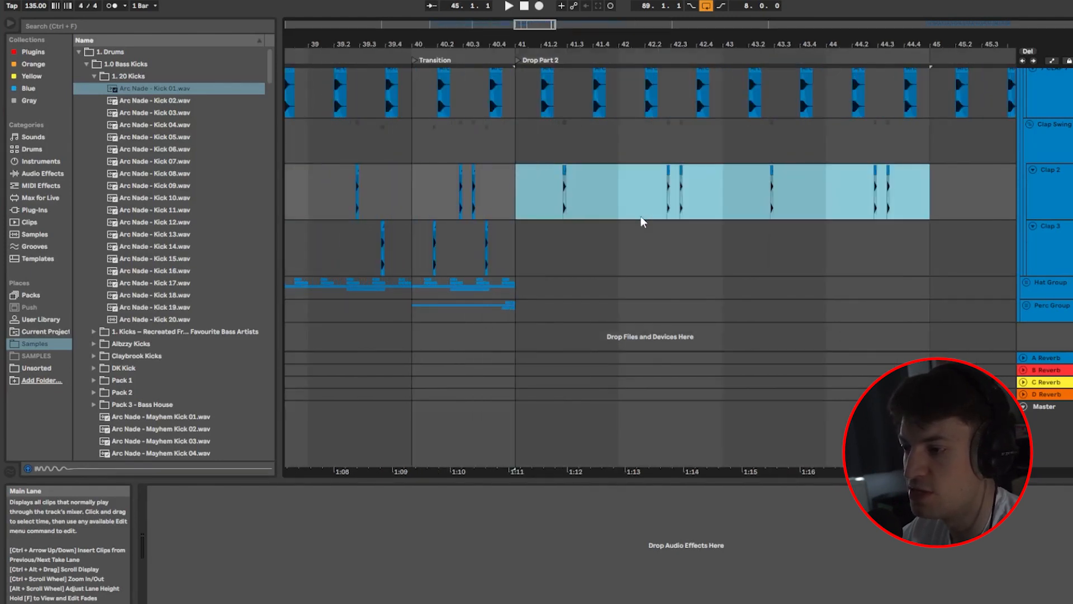
ctrl+scroll(726, 208, up, 2)
ctrl+scroll(727, 208, down, 2)
drag(724, 203, 824, 200)
right_click(833, 197)
click(885, 340)
drag(727, 204, 974, 203)
key(Delete)
Step: Play the two-bar Clap 2 swing pattern from bar 41
click(516, 203)
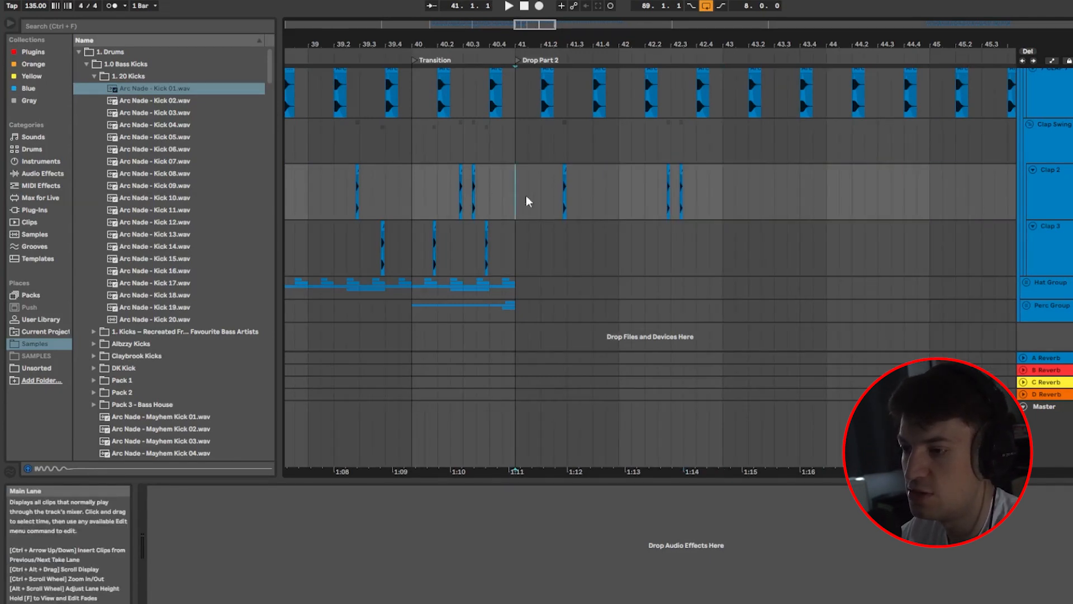
ctrl+scroll(645, 199, up, 2)
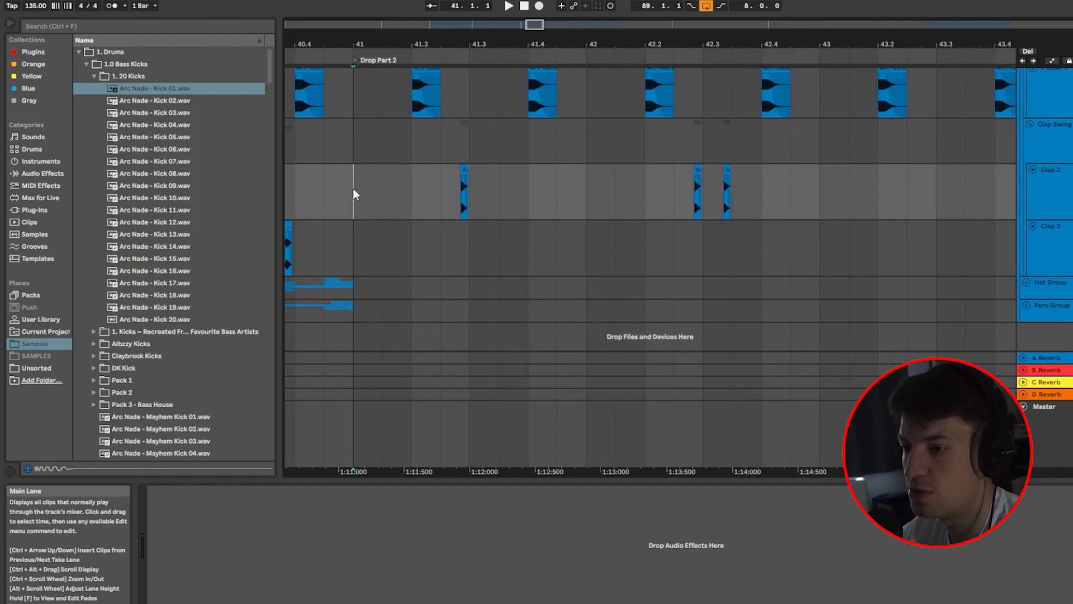
key(space)
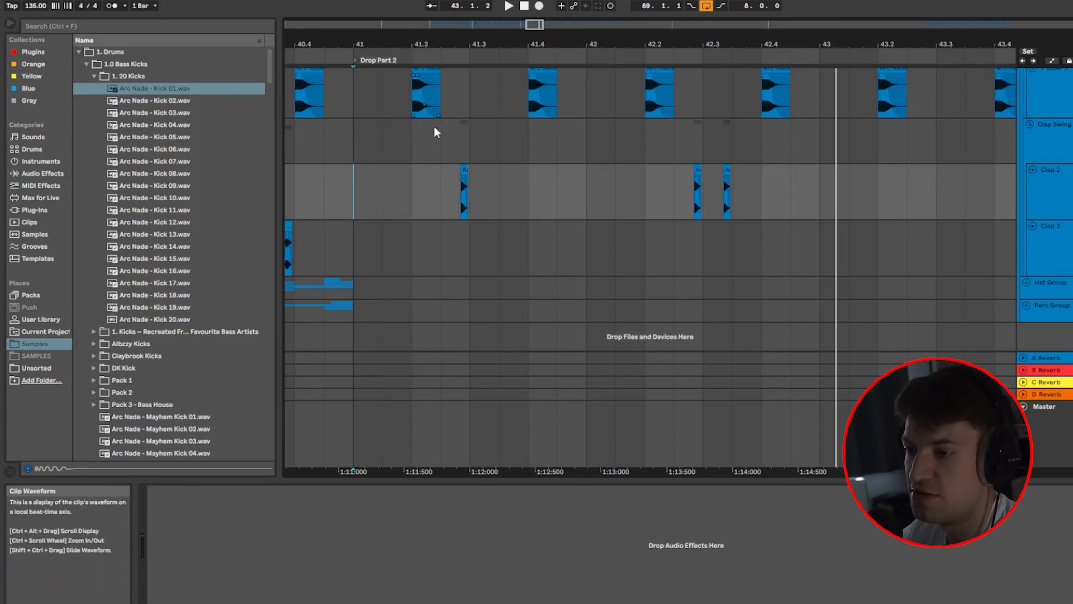
Step: Set the grid to 1/32, snap the bar 41 clap on Clap 2 to it, and play from bar 41
scroll(412, 131, up, 2)
right_click(423, 195)
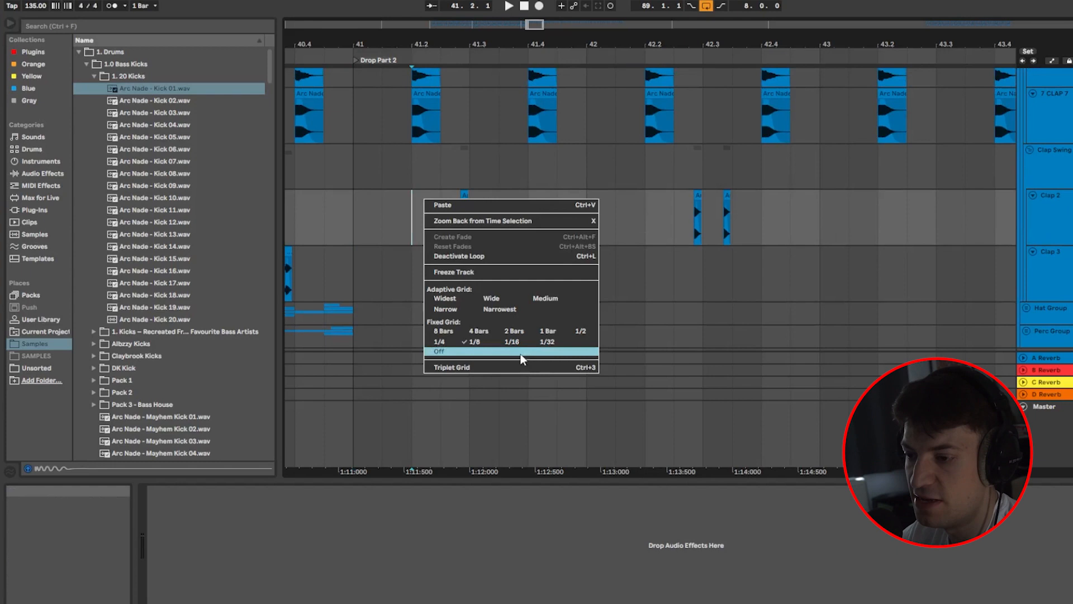
click(548, 342)
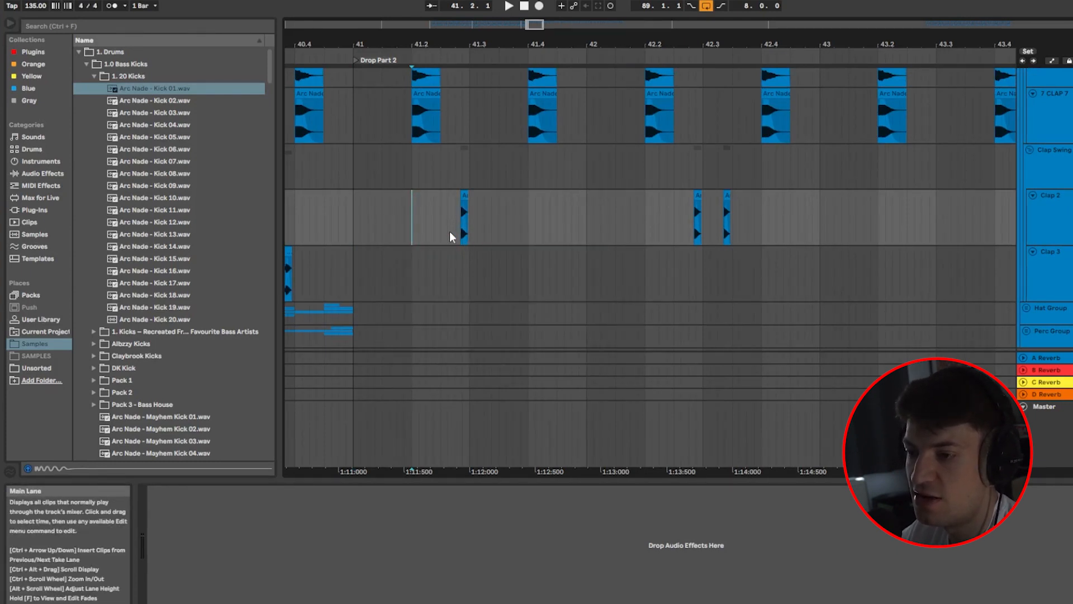
scroll(449, 232, up, 5)
drag(529, 200, 538, 199)
scroll(491, 203, down, 5)
click(331, 190)
key(space)
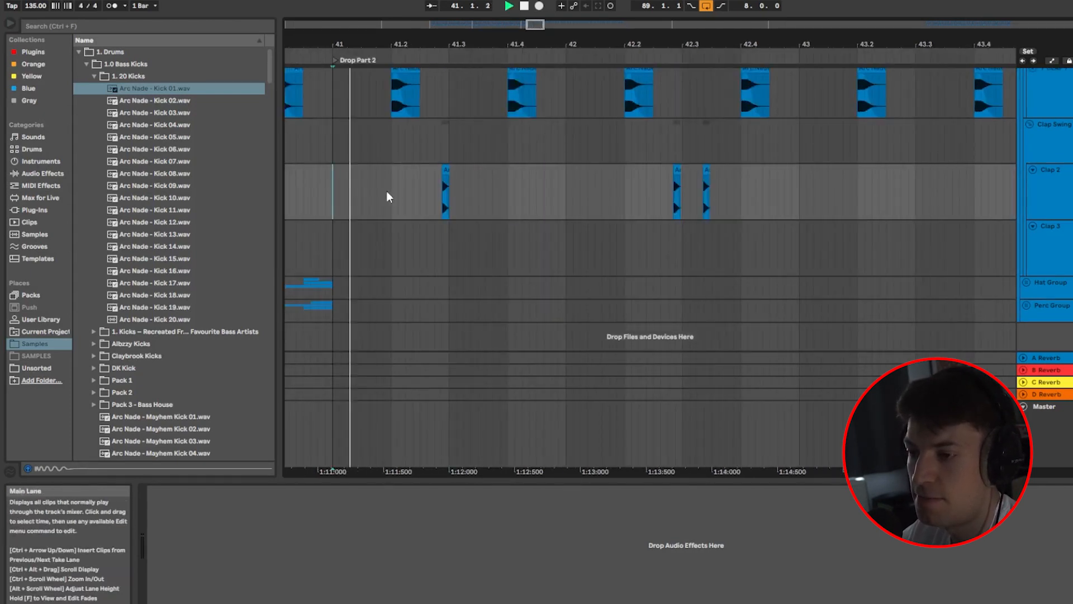
key(space)
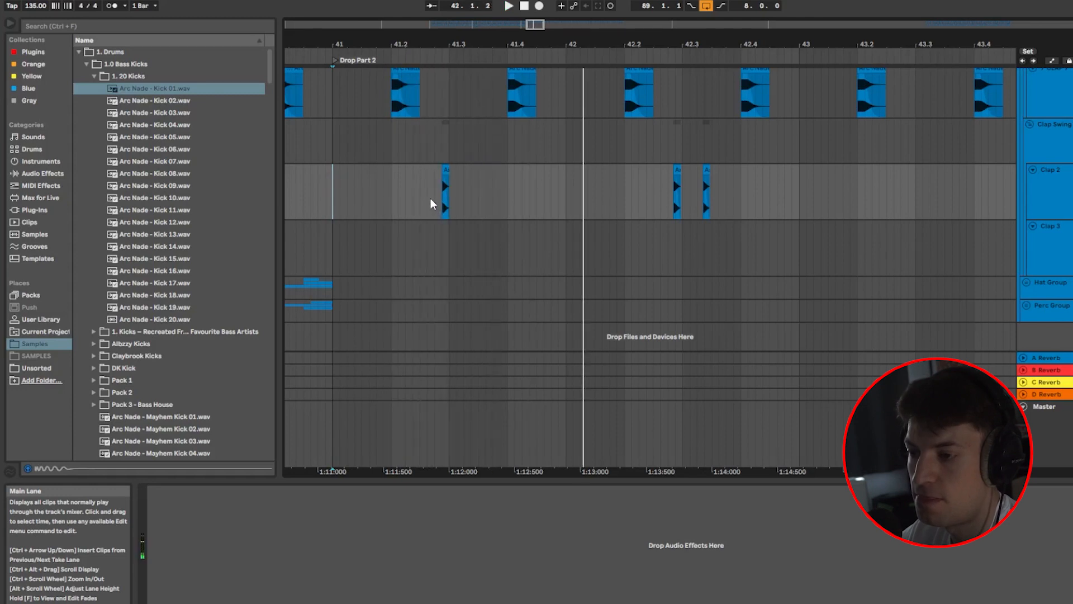
Step: Turn the grid off and shift the bar 41 clap on Clap 2 slightly earlier so it sits off the grid
scroll(431, 197, up, 6)
right_click(484, 190)
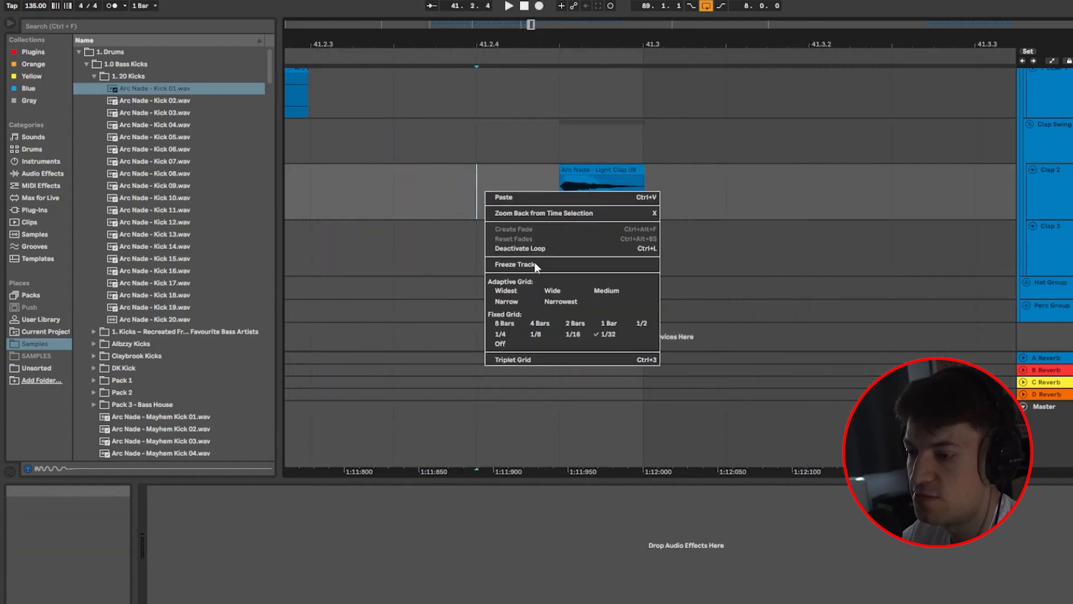
click(506, 343)
drag(607, 171, 582, 169)
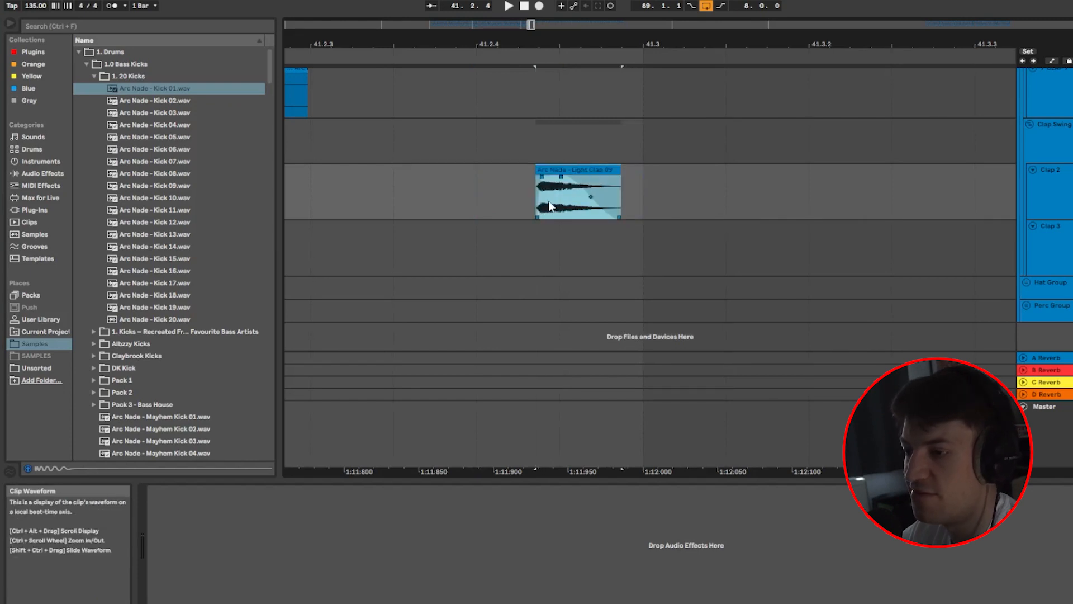
scroll(561, 200, down, 8)
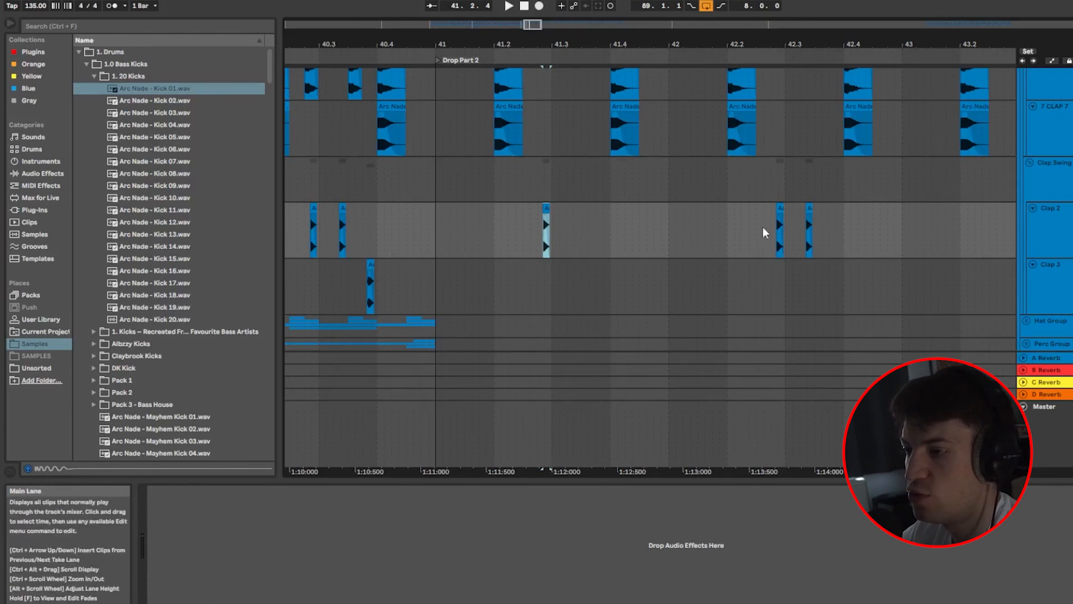
Step: Set the grid to 1/16 and check the Clap 2 timing between 42.2 and 42.3 against it
right_click(798, 210)
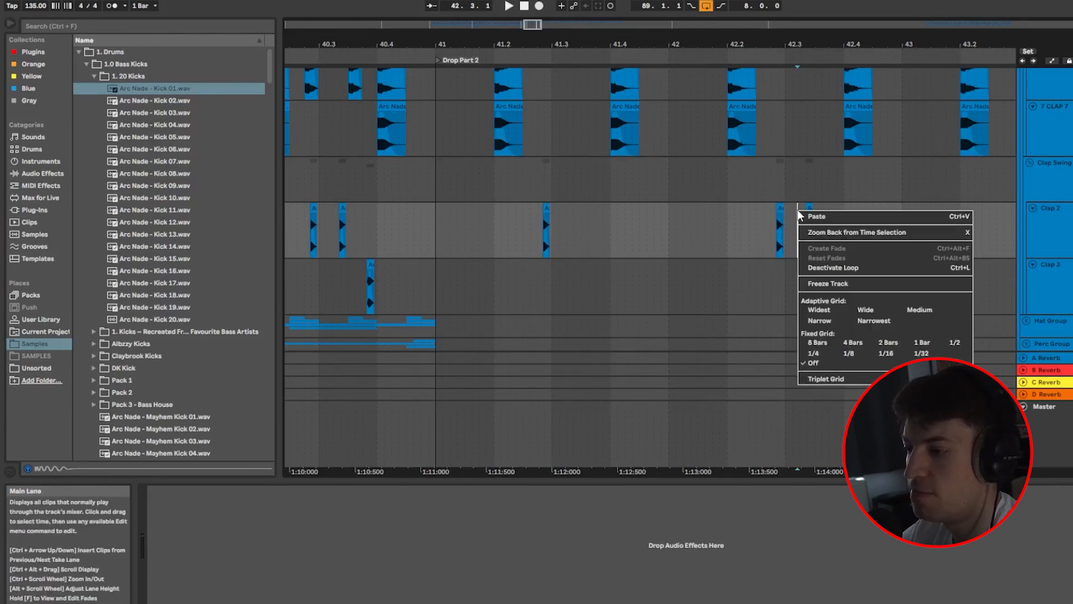
click(887, 353)
scroll(805, 241, up, 3)
click(635, 231)
drag(634, 231, 760, 232)
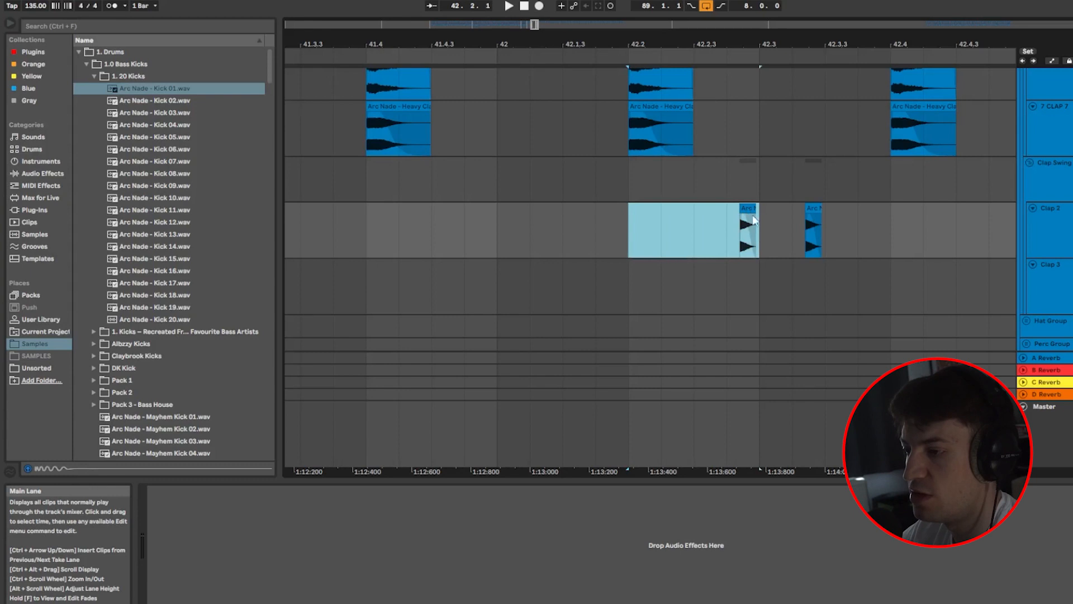
click(791, 225)
Step: Turn the grid off and inspect the offset of the Clap 2 clap just before 42.3
scroll(594, 227, up, 2)
right_click(519, 210)
click(607, 352)
right_click(499, 222)
click(548, 374)
click(570, 210)
drag(570, 210, 569, 212)
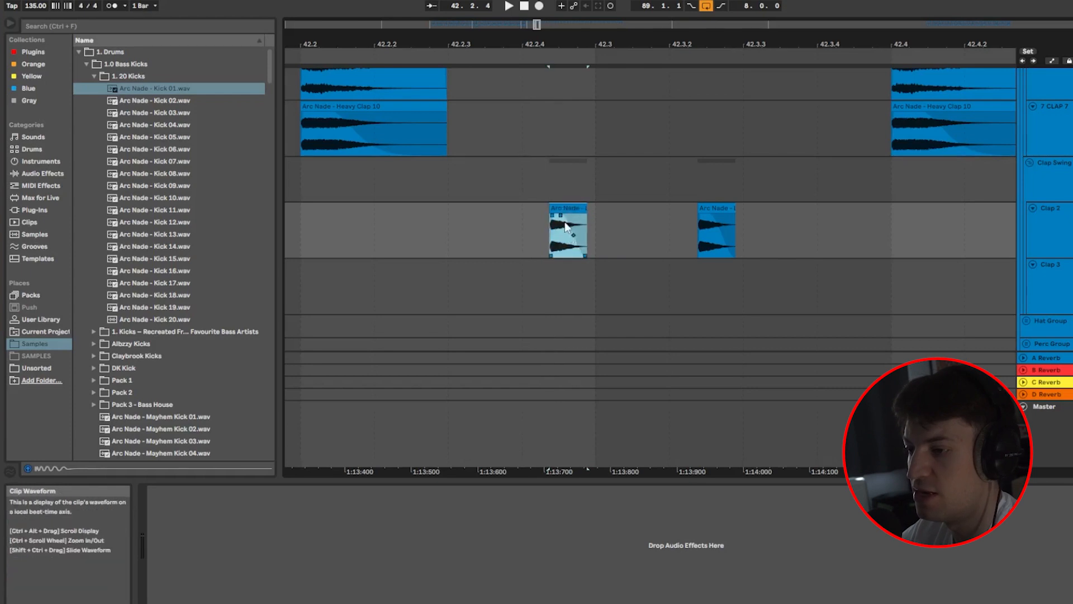
Step: Restore the 1/16 grid and compare the two bar 42 claps on Clap 2 with it
scroll(546, 224, down, 2)
right_click(535, 223)
click(617, 369)
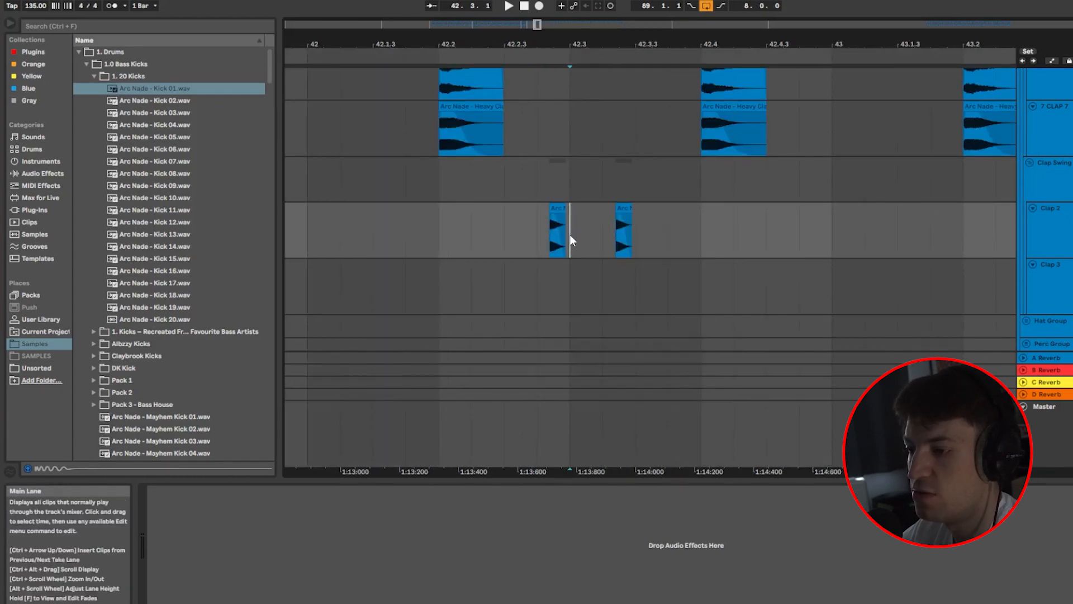
drag(555, 232, 645, 238)
click(540, 233)
scroll(565, 233, down, 5)
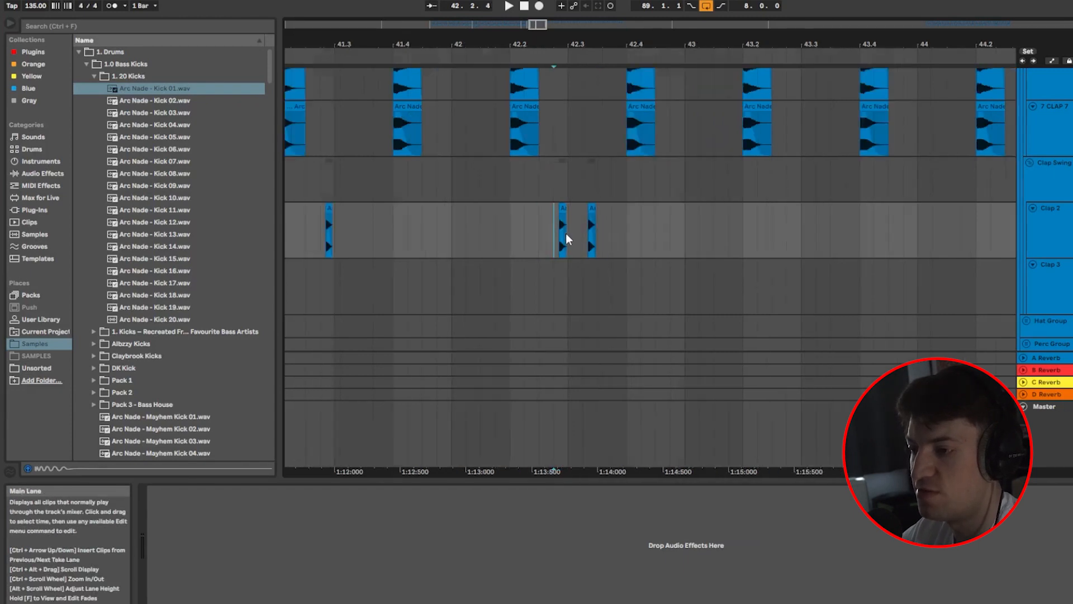
Step: Set a 2-bar grid and duplicate the bars 41–42 pattern on Clap 2 repeatedly through bar 56
right_click(417, 224)
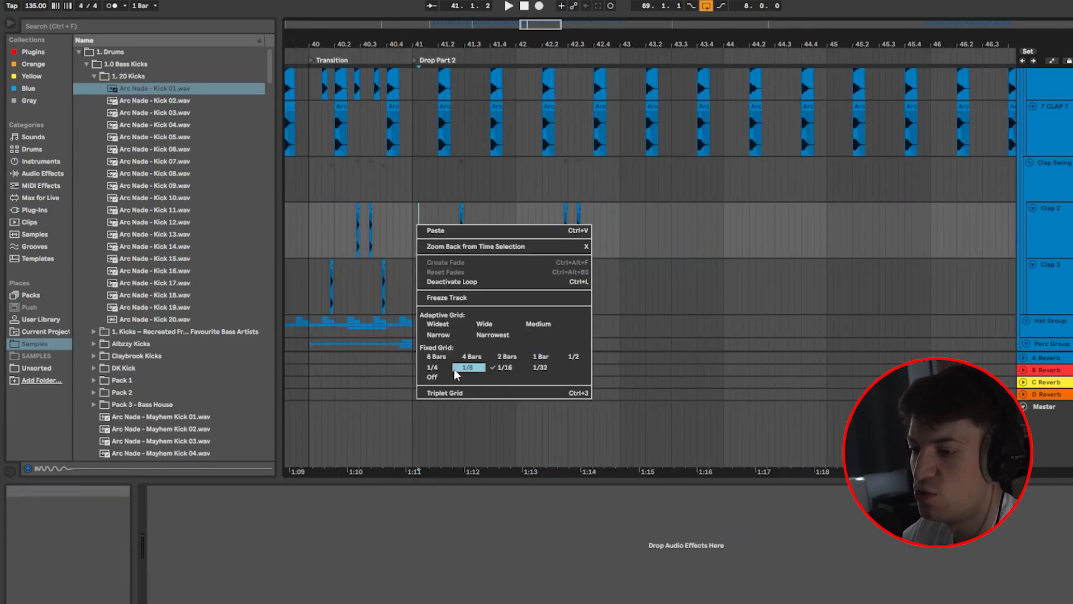
click(504, 357)
drag(415, 237, 629, 240)
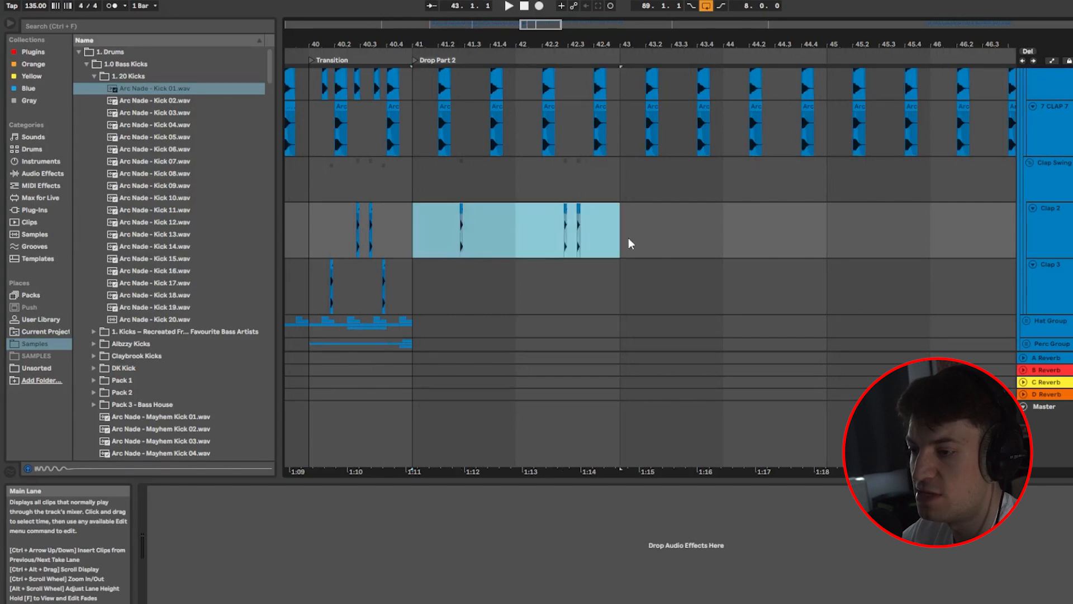
key(x)
scroll(520, 247, up, 5)
key(Right)
key(Right)
key(Right)
key(Right)
key(Right)
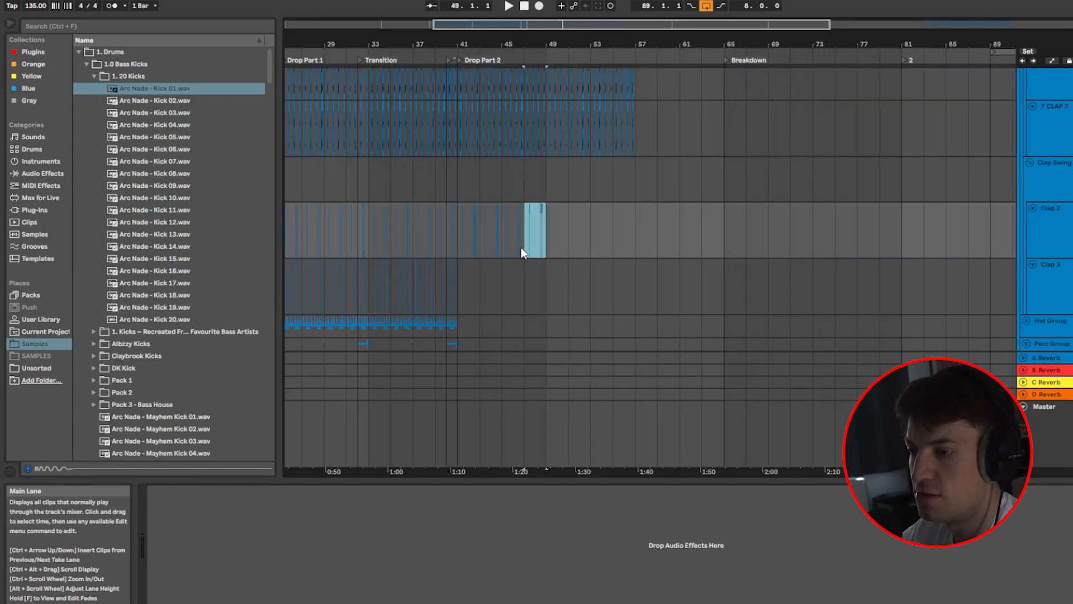
key(Right)
key(Right)
Step: Copy a two-bar swing clap pattern from Drop Part 1 on Clap 3 and paste it at bar 41
scroll(485, 247, left, 5)
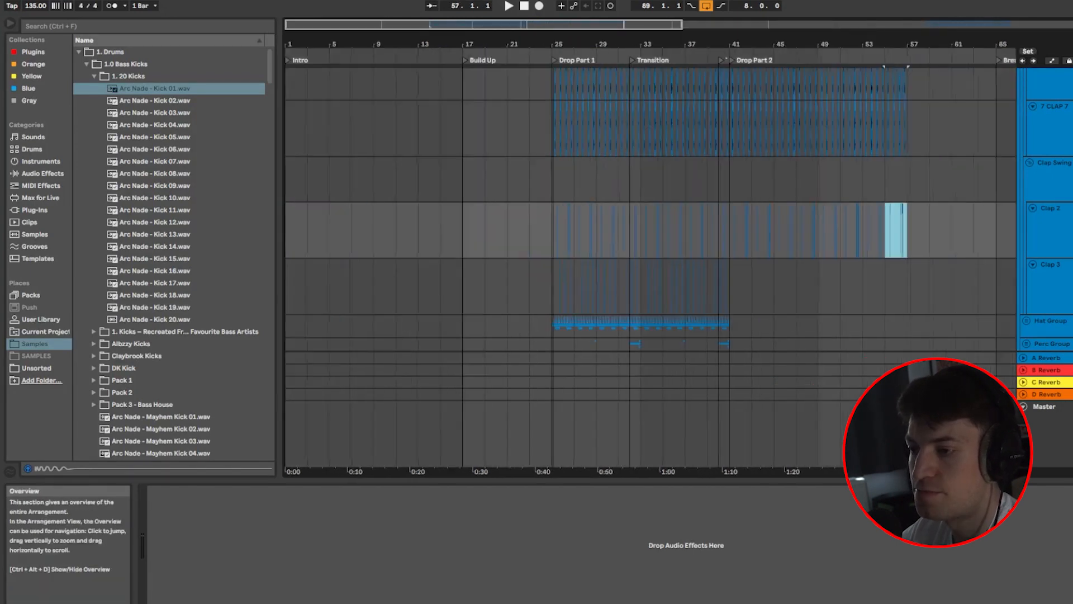
scroll(584, 293, up, 5)
drag(537, 293, 419, 293)
scroll(649, 286, right, 10)
click(674, 288)
key(ctrl+v)
Step: Play the combined Clap 2 and Clap 3 swing patterns from bar 41
click(681, 289)
key(space)
scroll(830, 268, up, 4)
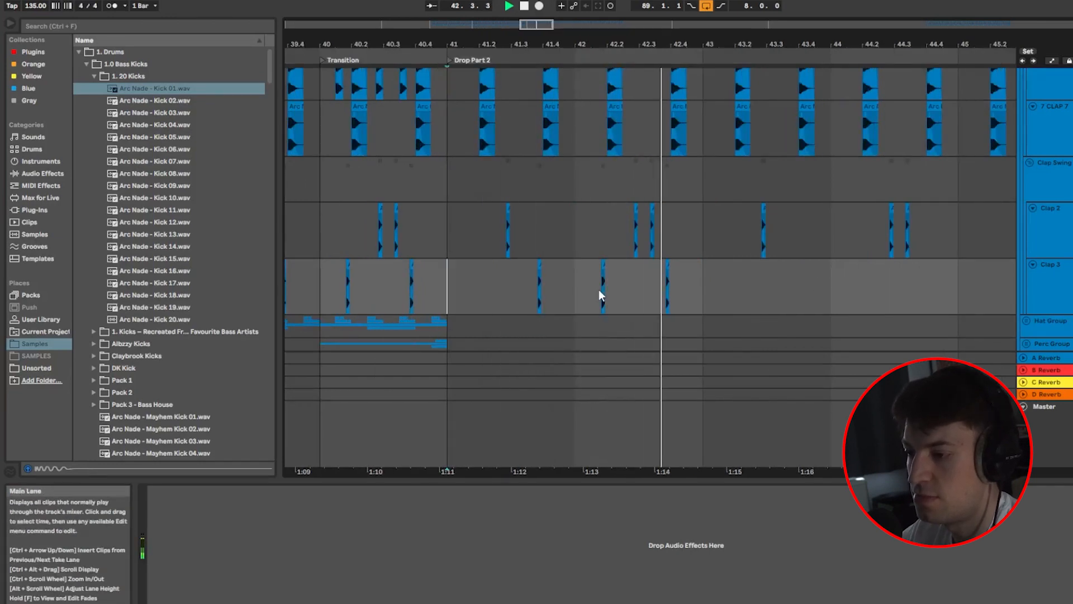
key(space)
key(space)
key(space)
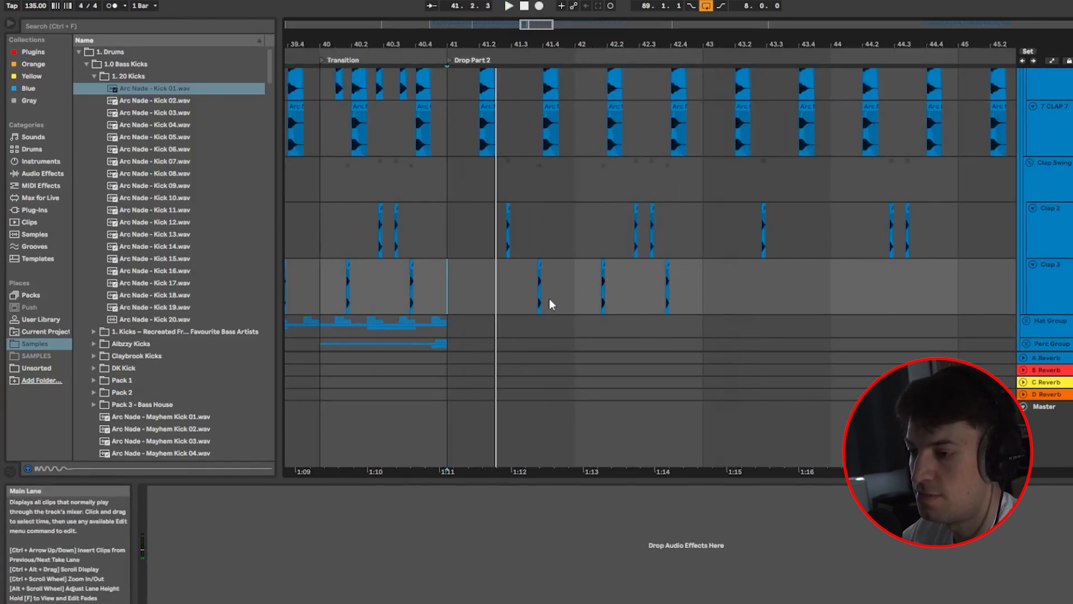
Step: Examine how the pasted Clap 3 claps in bars 41 and 42 sit against the beat grid
scroll(531, 300, up, 4)
scroll(501, 297, up, 3)
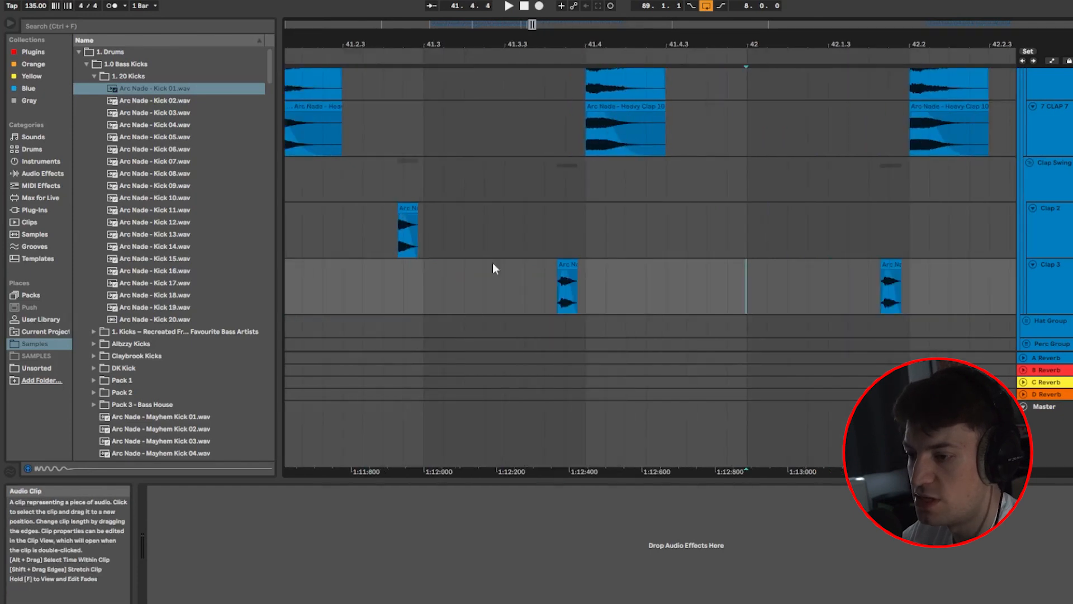
scroll(561, 262, up, 3)
click(572, 263)
scroll(569, 241, down, 3)
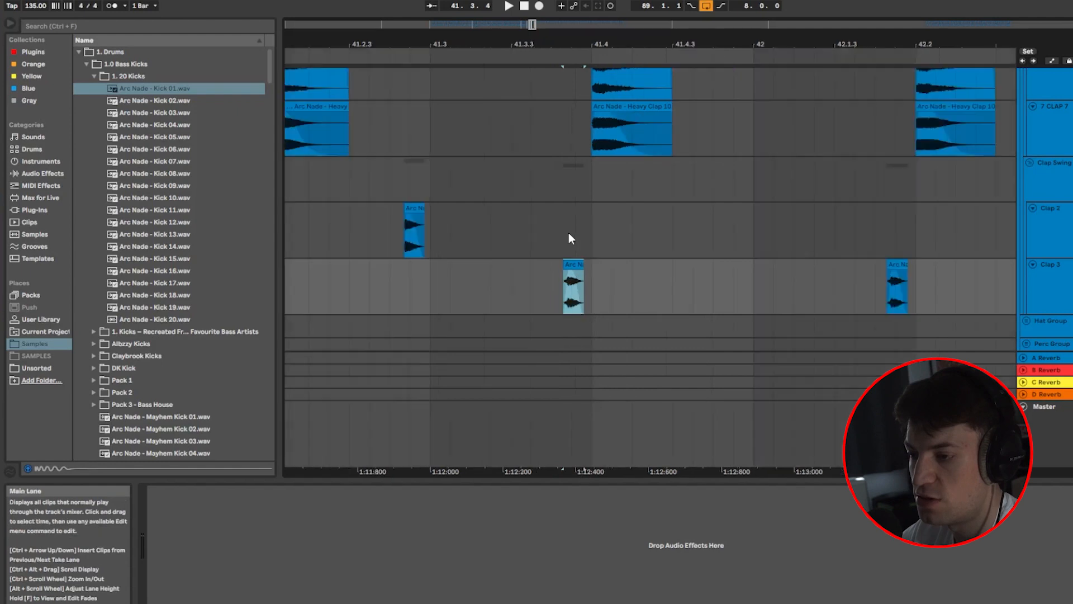
click(890, 284)
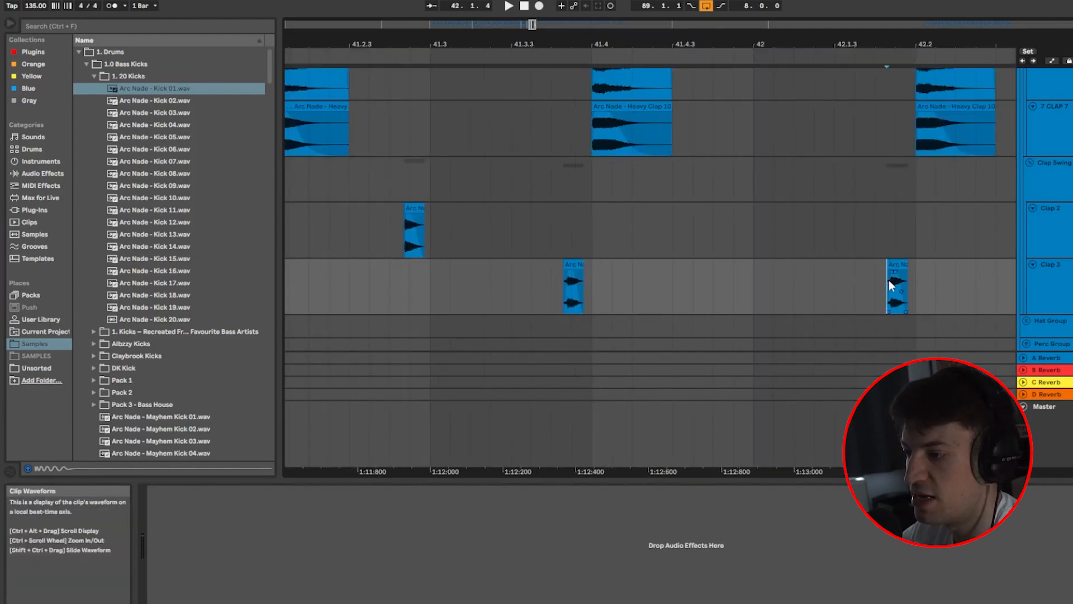
key(minus)
drag(724, 300, 708, 296)
scroll(641, 167, down, 1)
click(569, 286)
scroll(629, 292, down, 3)
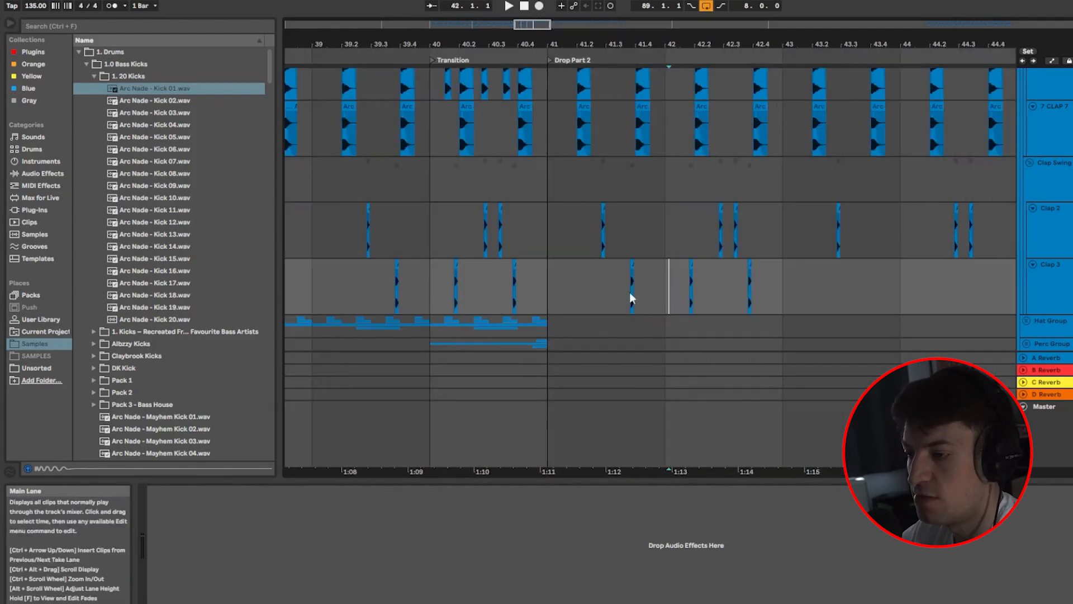
Step: Examine the off-grid placement and fades of the Clap 2 and Clap 3 hits in bar 41
click(615, 281)
scroll(615, 281, up, 5)
scroll(612, 287, up, 2)
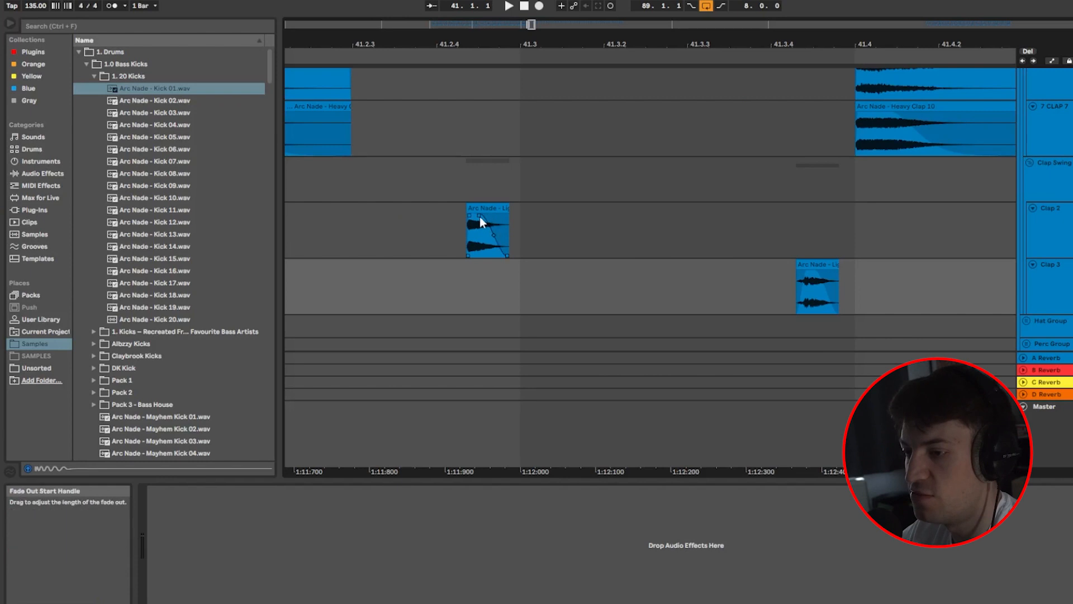
click(523, 223)
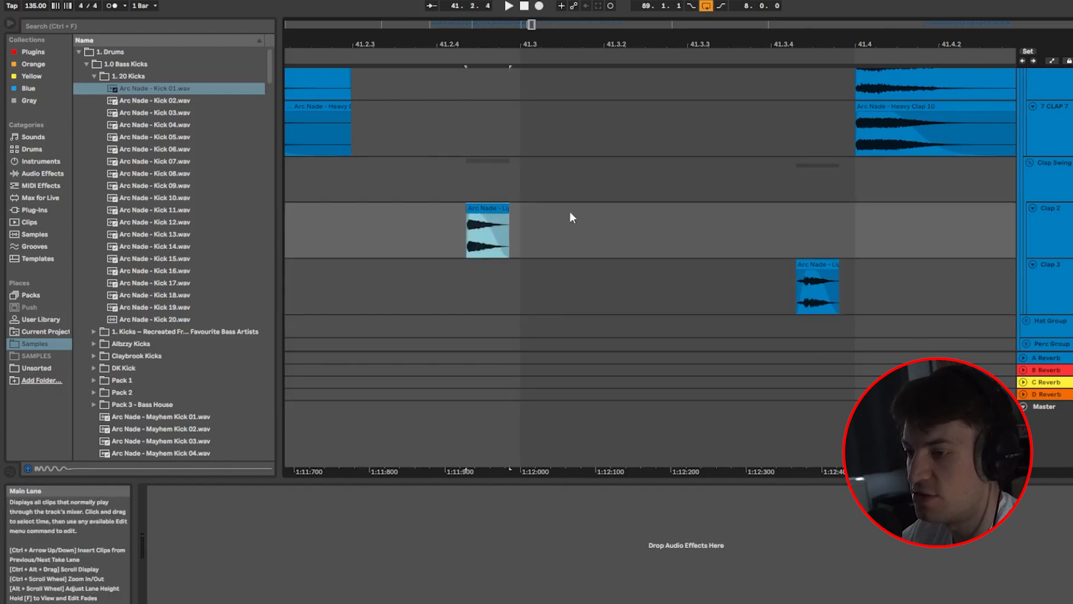
right_click(539, 213)
click(553, 364)
drag(509, 220, 491, 233)
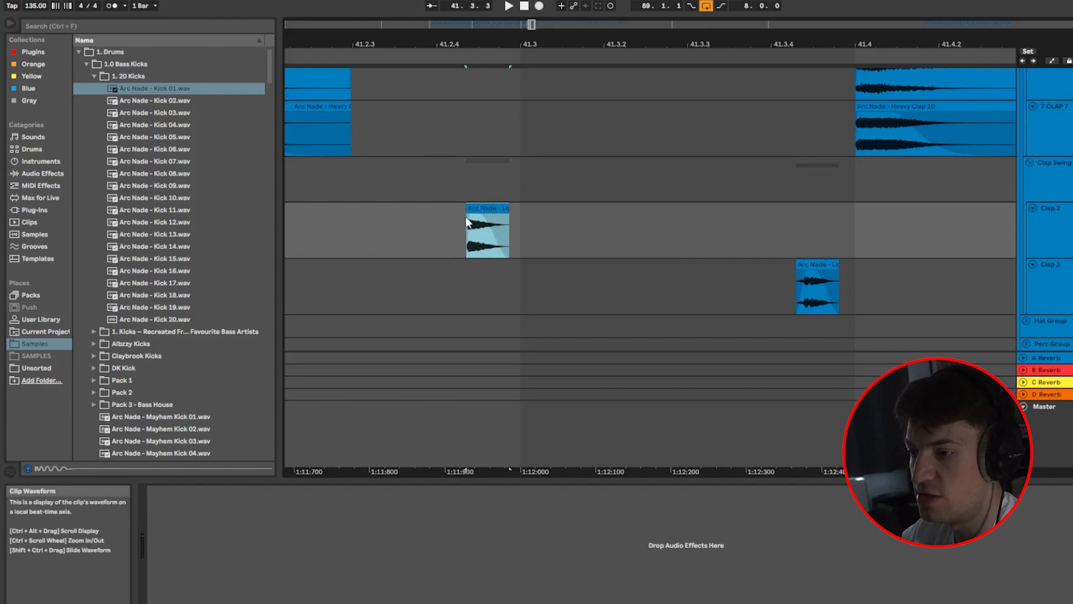
scroll(467, 222, up, 5)
scroll(565, 246, down, 5)
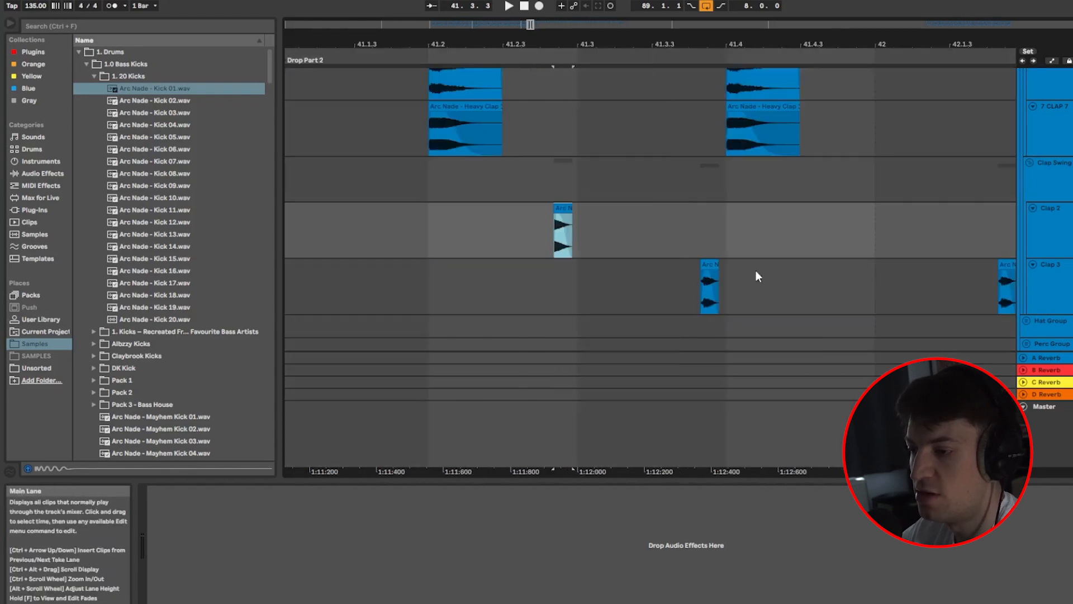
scroll(719, 283, up, 5)
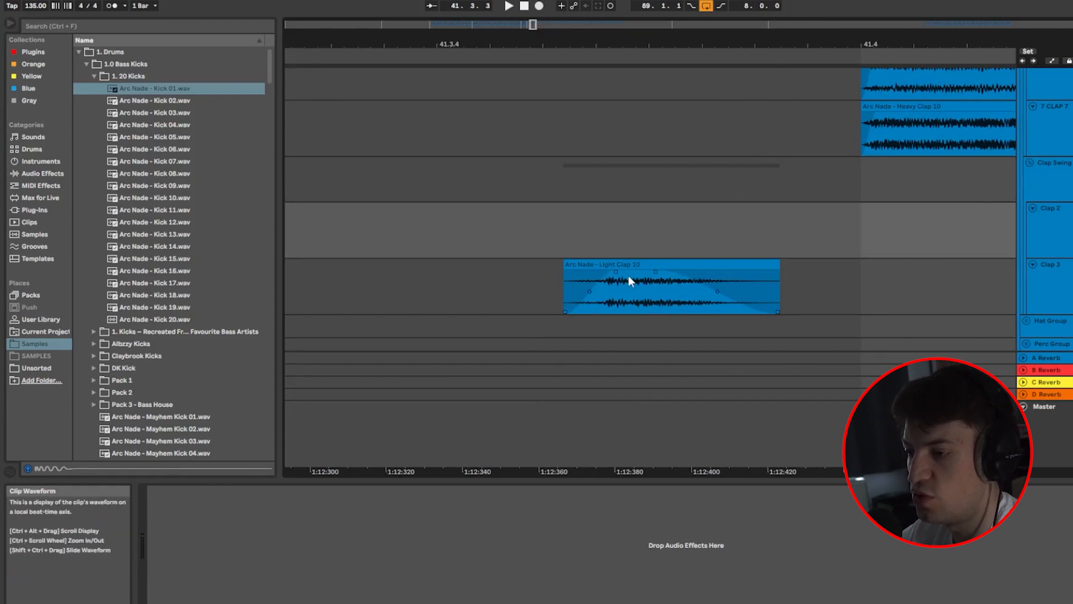
scroll(628, 276, down, 8)
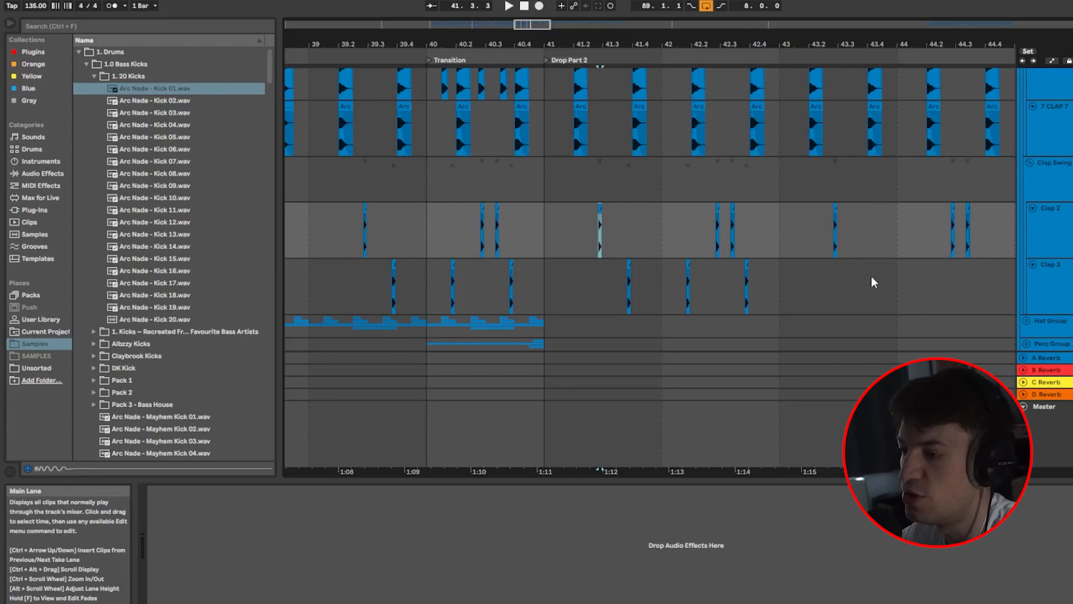
scroll(783, 242, down, 2)
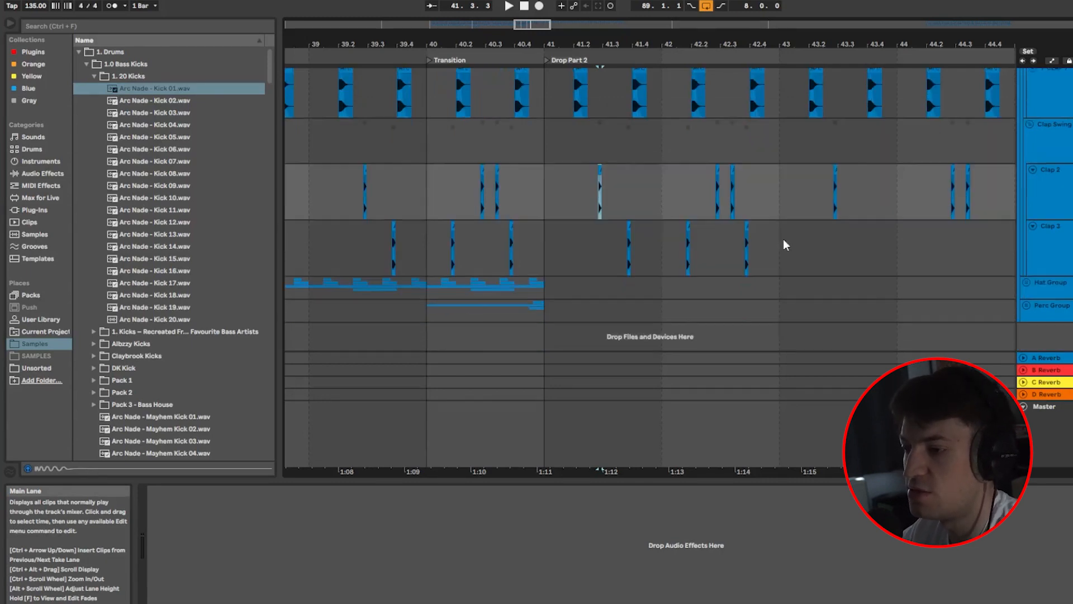
Step: Duplicate the two-bar swing pattern from bars 41–42 on Clap 3 repeatedly through bar 56
right_click(616, 194)
click(672, 330)
drag(555, 265, 748, 268)
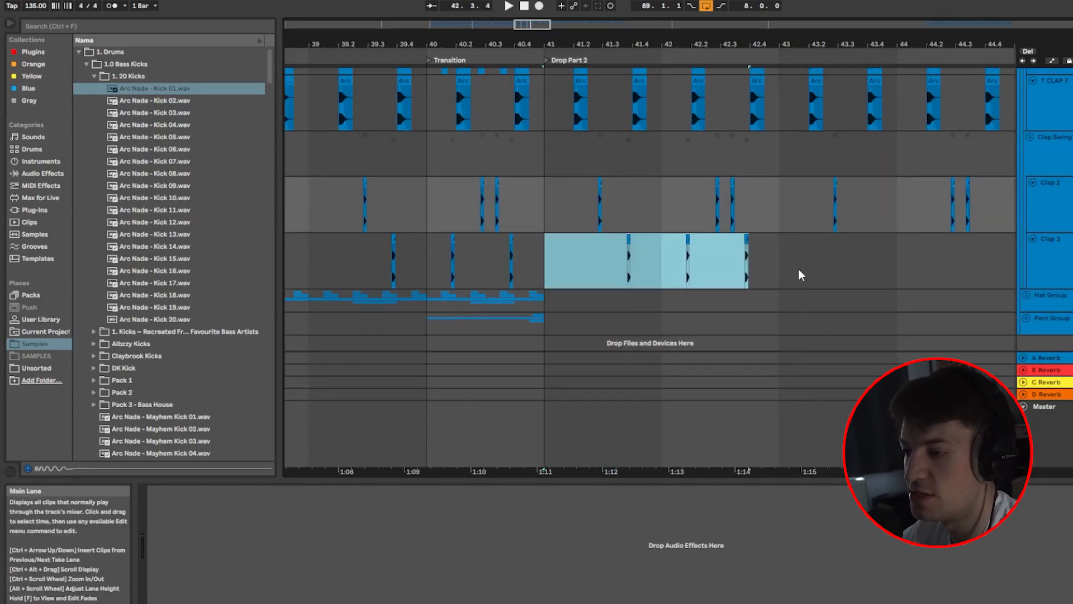
right_click(783, 275)
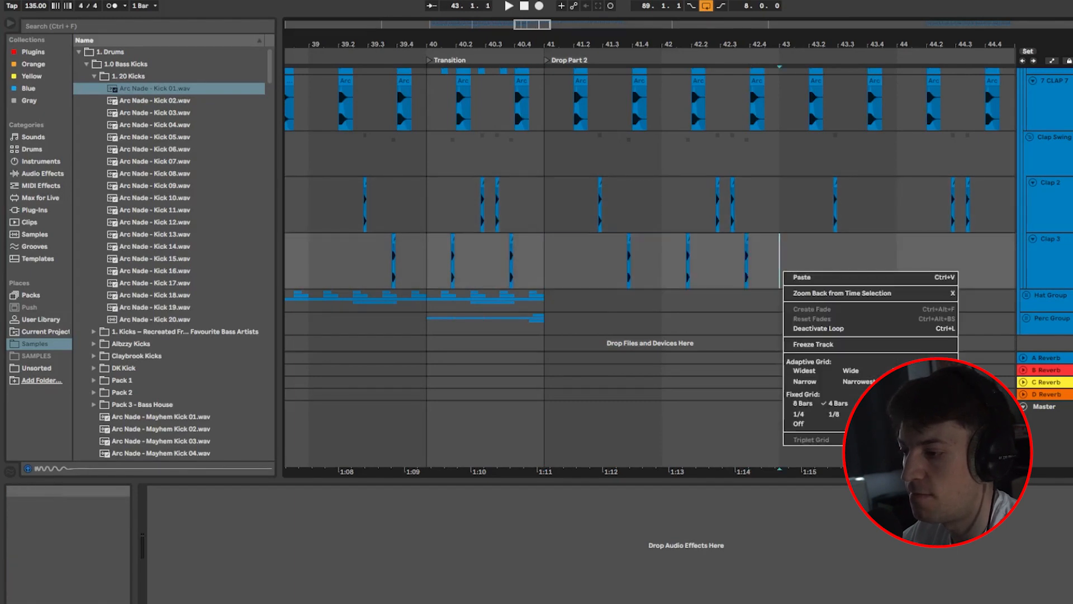
click(596, 252)
drag(546, 262, 783, 265)
key(ctrl+d)
key(ctrl+d)
key(ctrl+d)
key(ctrl+d)
scroll(860, 272, down, 5)
scroll(858, 273, down, 5)
key(ctrl+d)
scroll(522, 263, up, 5)
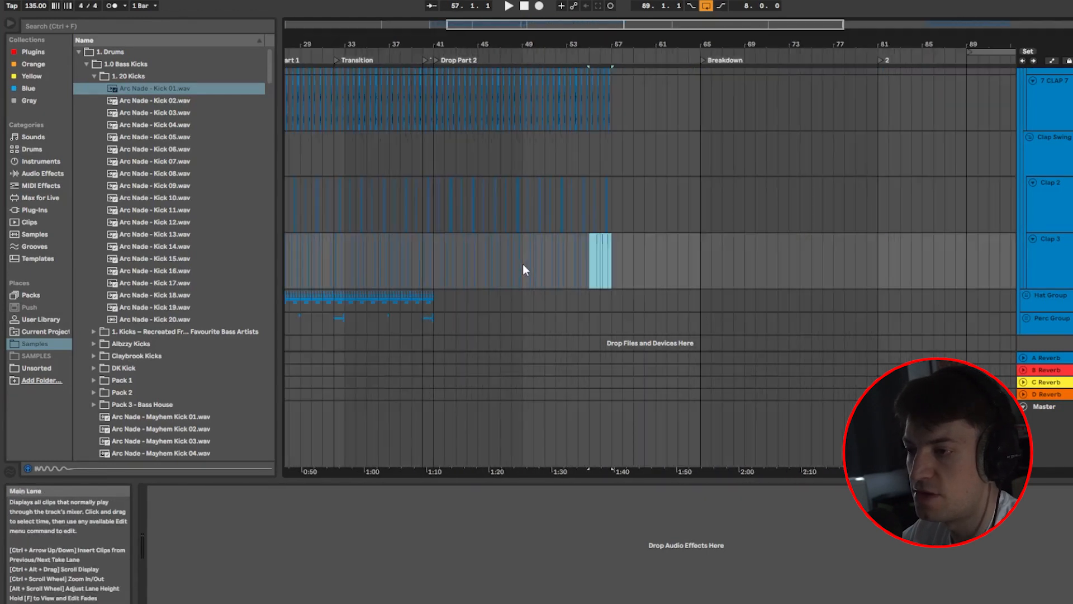
Step: Move the Breakdown locator to bar 57, where the Drop Part 2 claps end
scroll(428, 202, up, 5)
scroll(428, 205, down, 3)
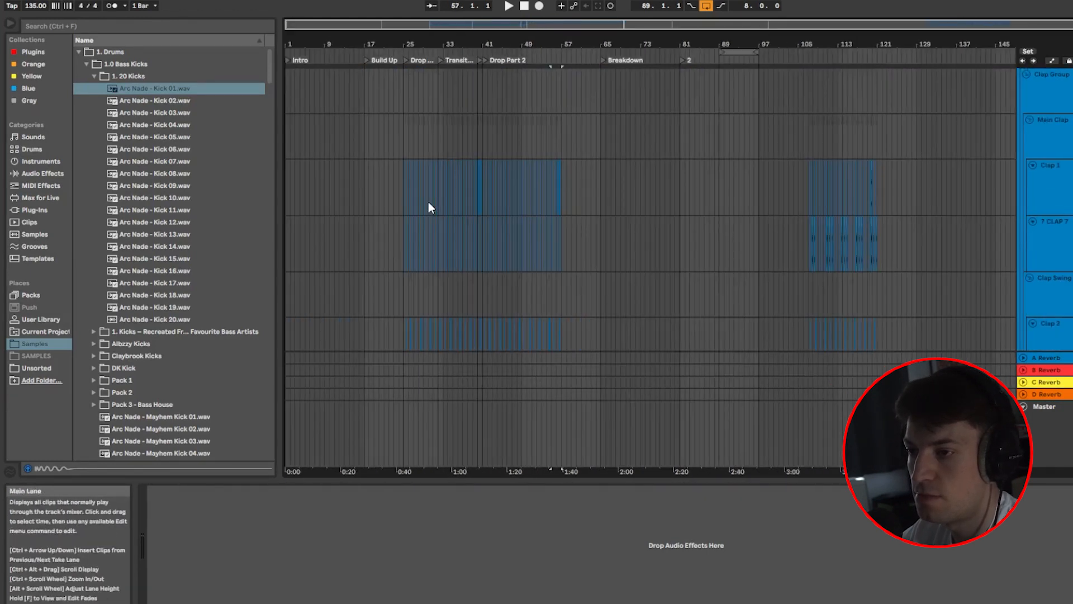
scroll(474, 224, up, 3)
drag(756, 61, 679, 86)
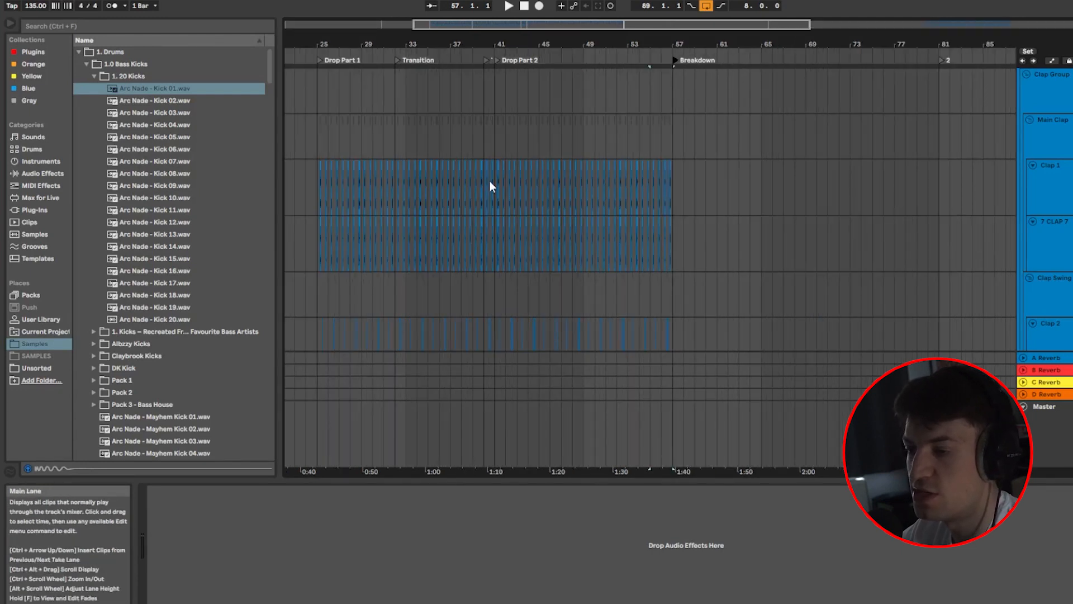
Step: Collapse the Clap Group and expand the Hat Group in the arrangement
scroll(489, 186, up, 4)
scroll(875, 167, up, 3)
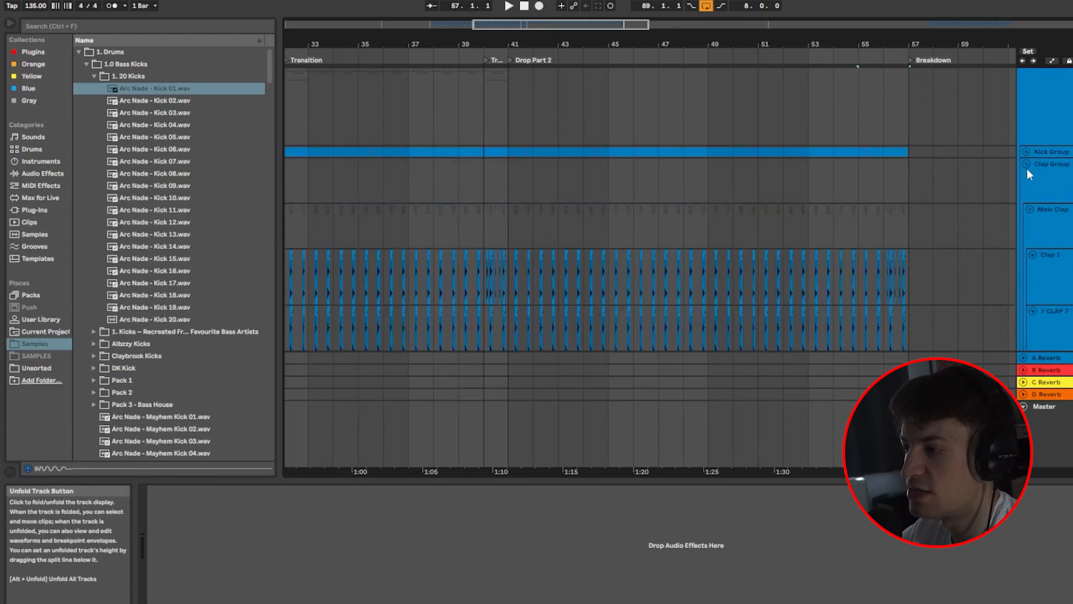
click(1026, 163)
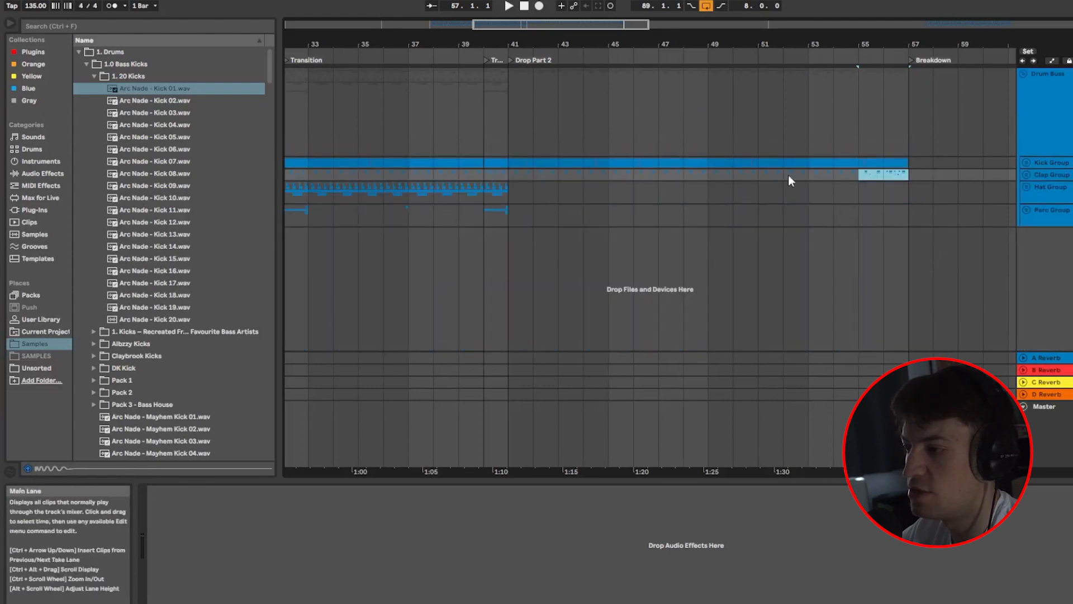
click(1026, 188)
Step: Copy the one-bar Hat 1 and Hat 2 pattern from bar 25 and paste it at bar 41
scroll(508, 242, down, 3)
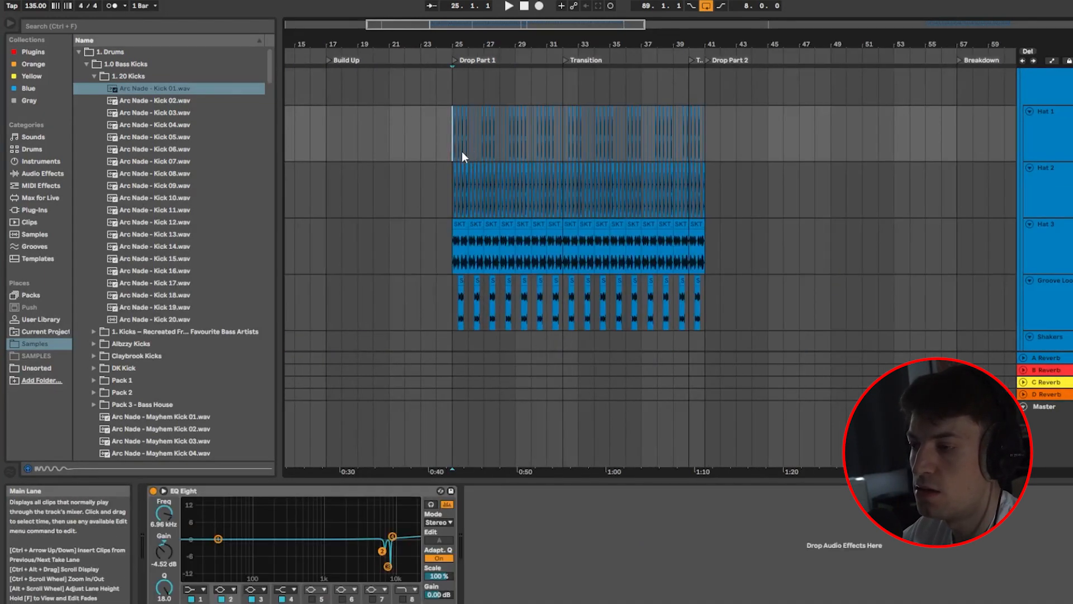
scroll(462, 155, up, 2)
scroll(547, 165, up, 4)
scroll(548, 166, down, 2)
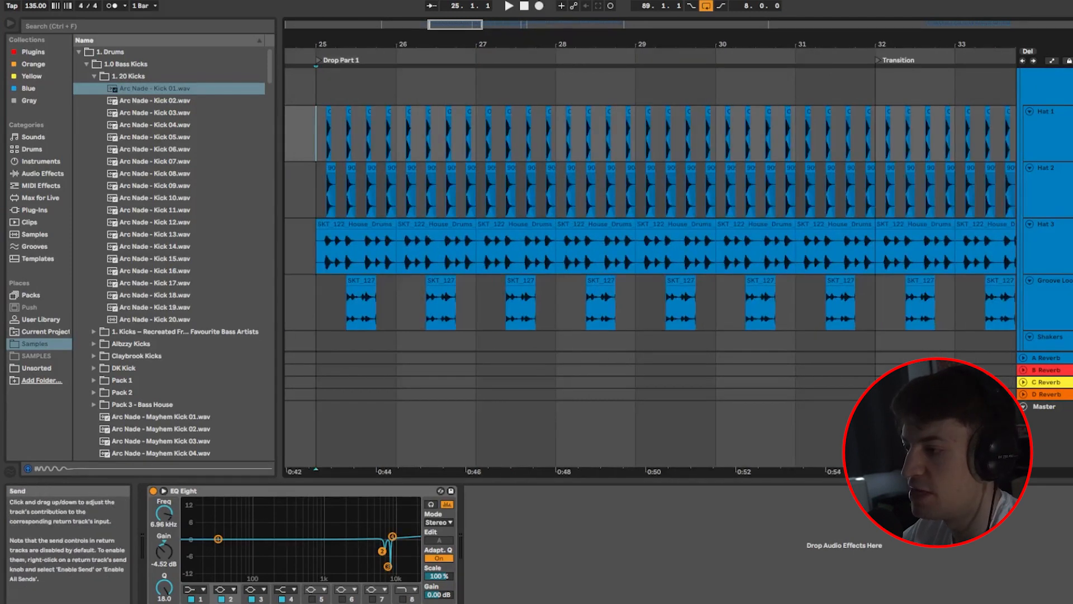
drag(316, 123, 396, 193)
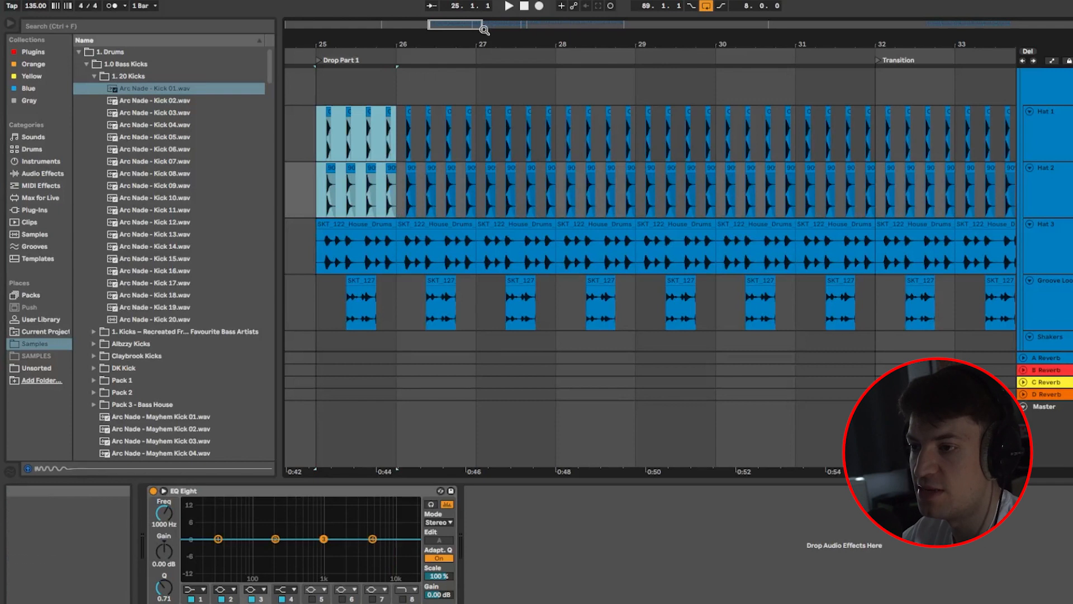
drag(483, 30, 792, 28)
click(487, 126)
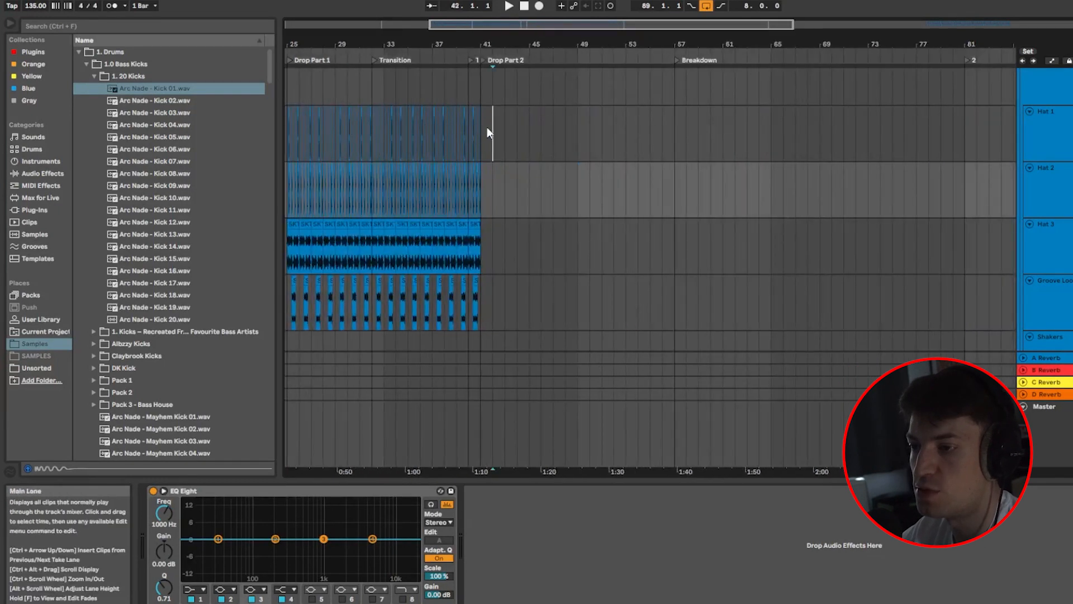
scroll(485, 127, up, 5)
key(ctrl+v)
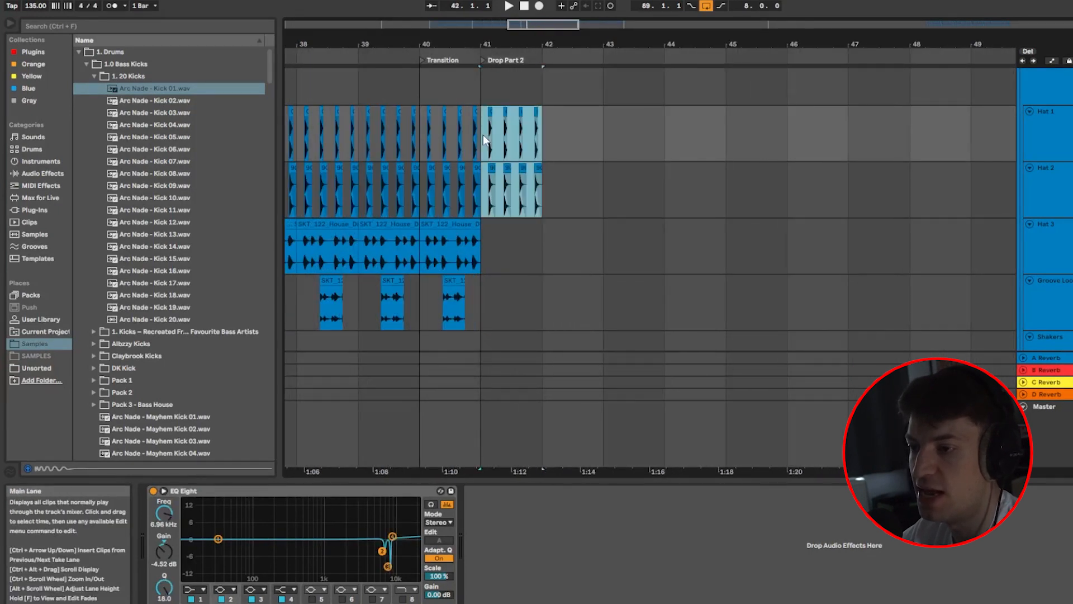
Step: Play the pasted Hat 1 and Hat 2 pattern from the start of Drop Part 2
scroll(483, 135, up, 5)
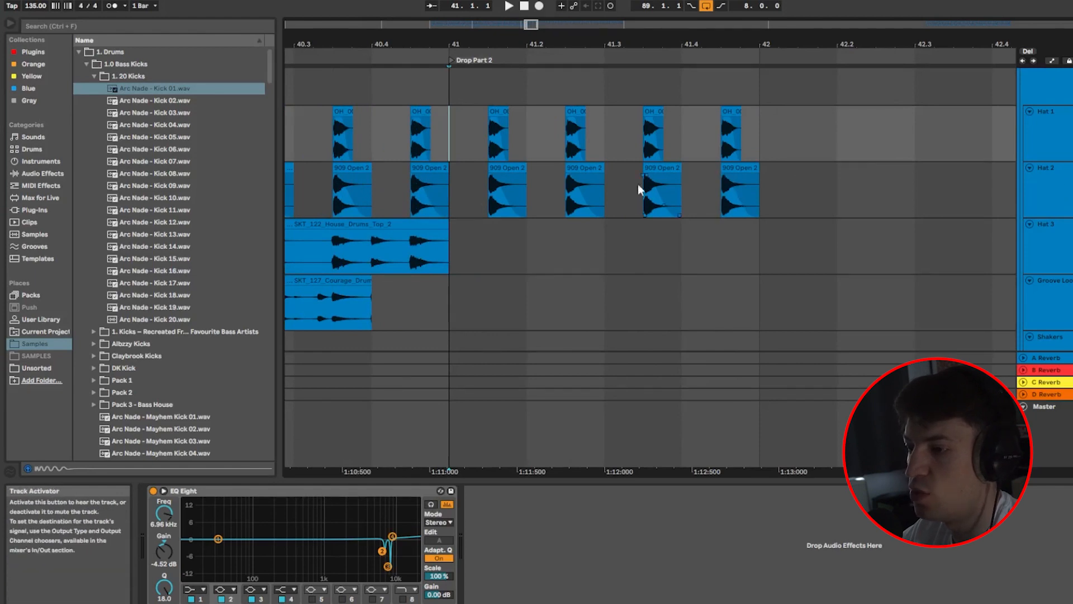
scroll(638, 183, up, 5)
key(space)
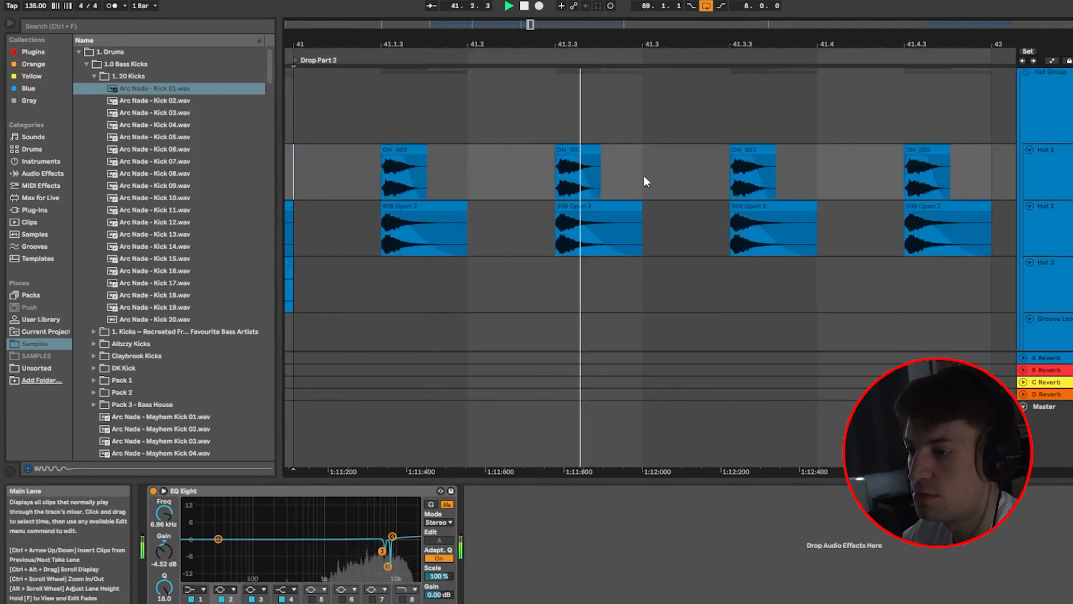
key(space)
Step: Set a fixed 1/8 grid and check where the open hats fall between the beats of bar 41
scroll(706, 168, down, 4)
right_click(703, 129)
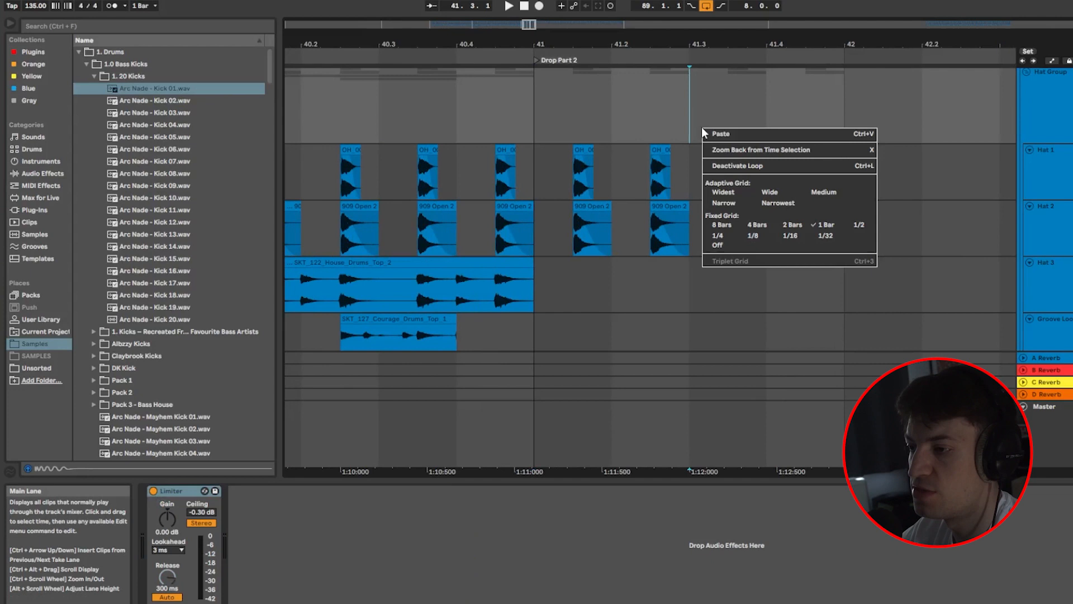
click(770, 233)
scroll(721, 195, up, 1)
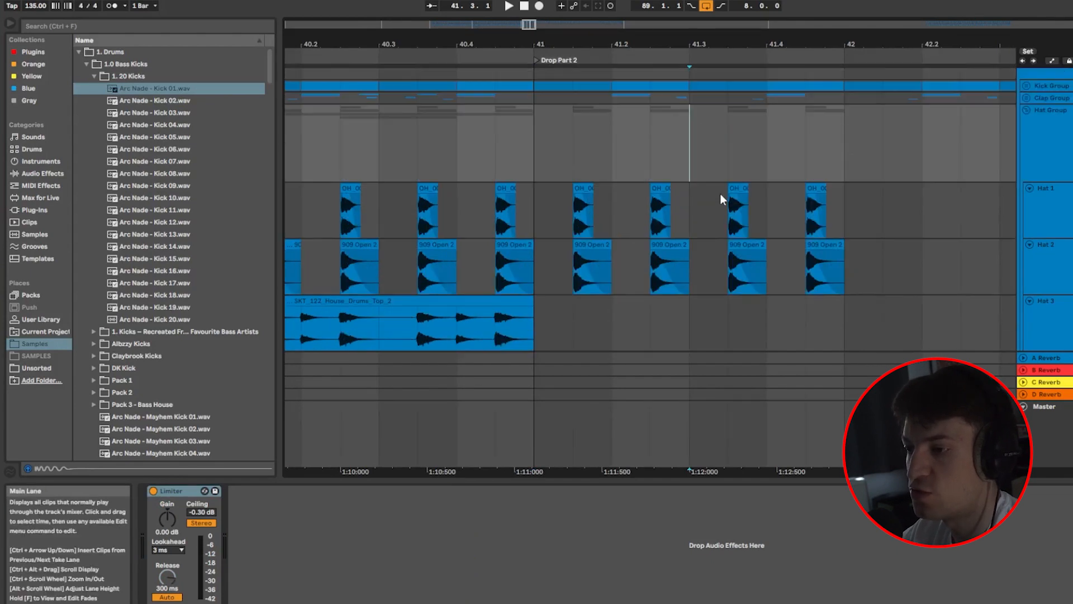
scroll(715, 196, up, 1)
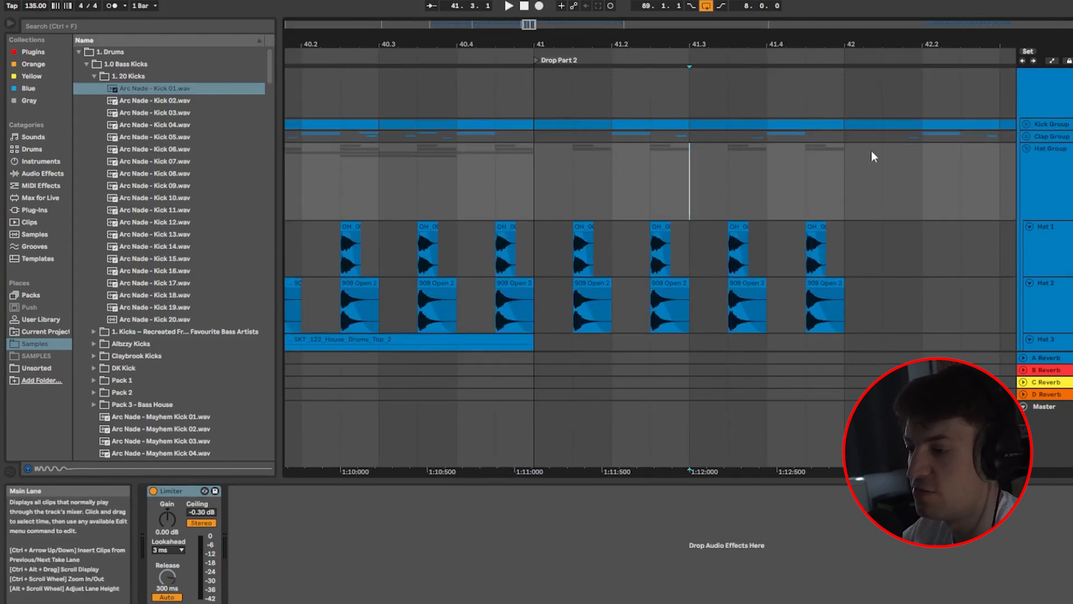
click(527, 168)
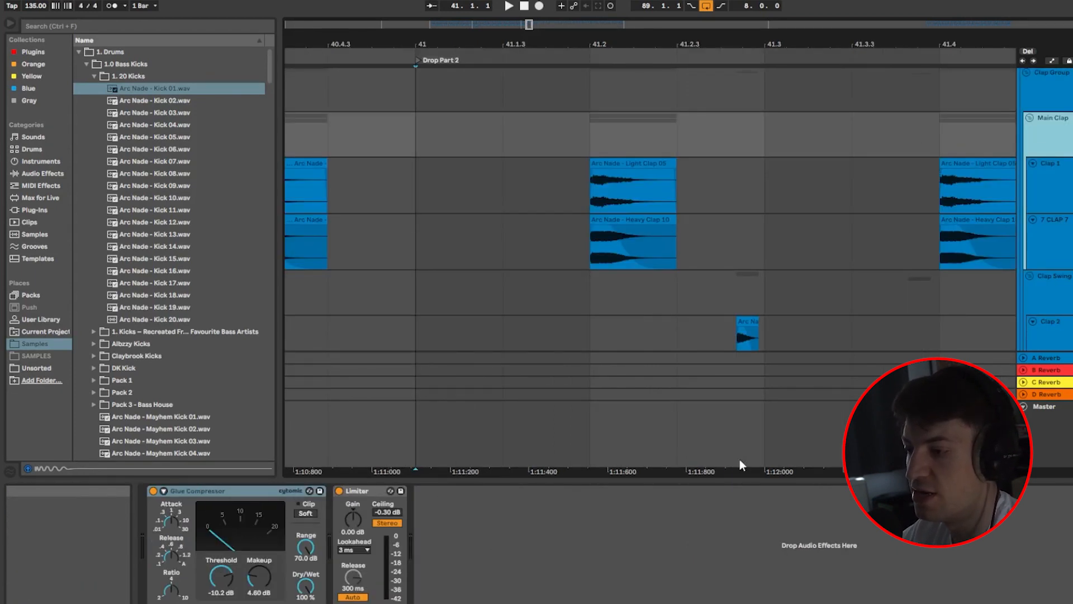
Step: Inspect the EQ Eight settings on the Hat 1 and Hat 2 tracks
click(1050, 281)
click(1048, 321)
scroll(1047, 318, down, 3)
click(1047, 317)
scroll(1059, 269, up, 1)
scroll(1058, 263, up, 3)
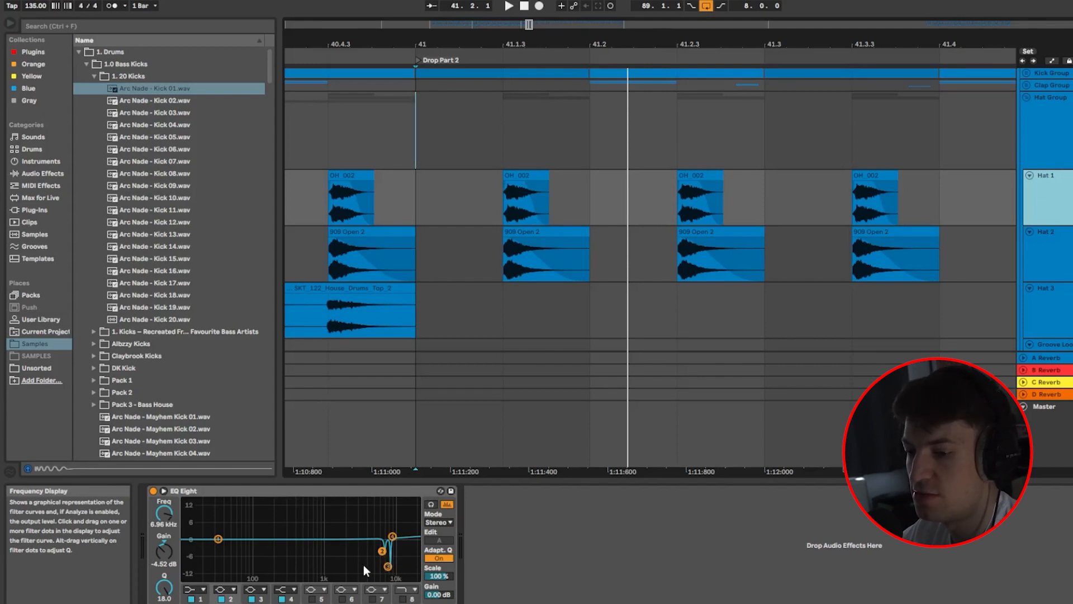
key(Down)
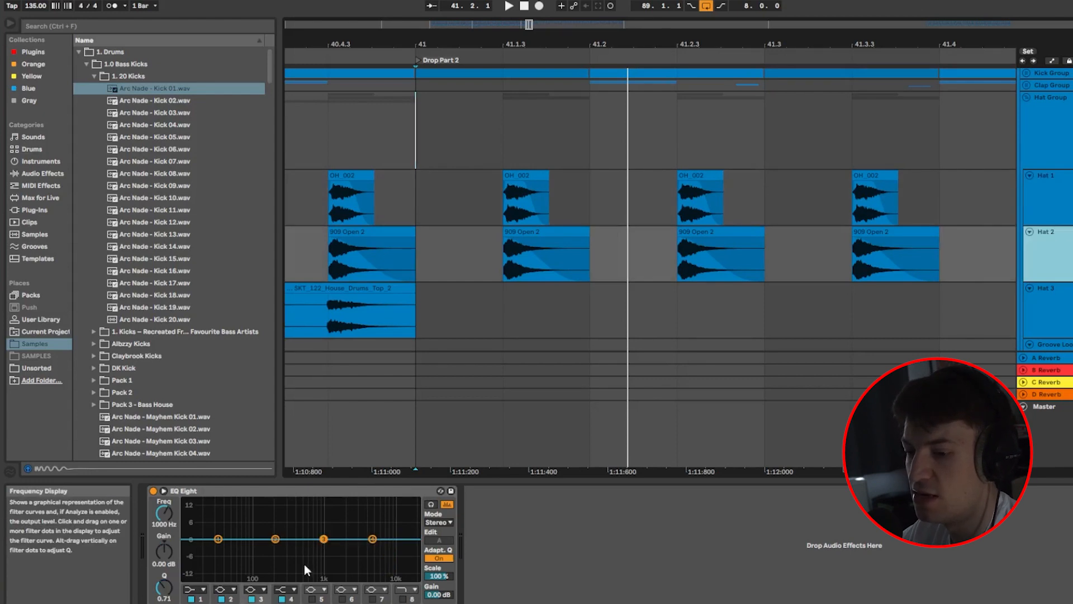
scroll(827, 274, up, 1)
Step: Expand the Kick and Clap Groups and compare where kicks, claps and offbeat hats sit across bar 41
ctrl+scroll(564, 298, up, 3)
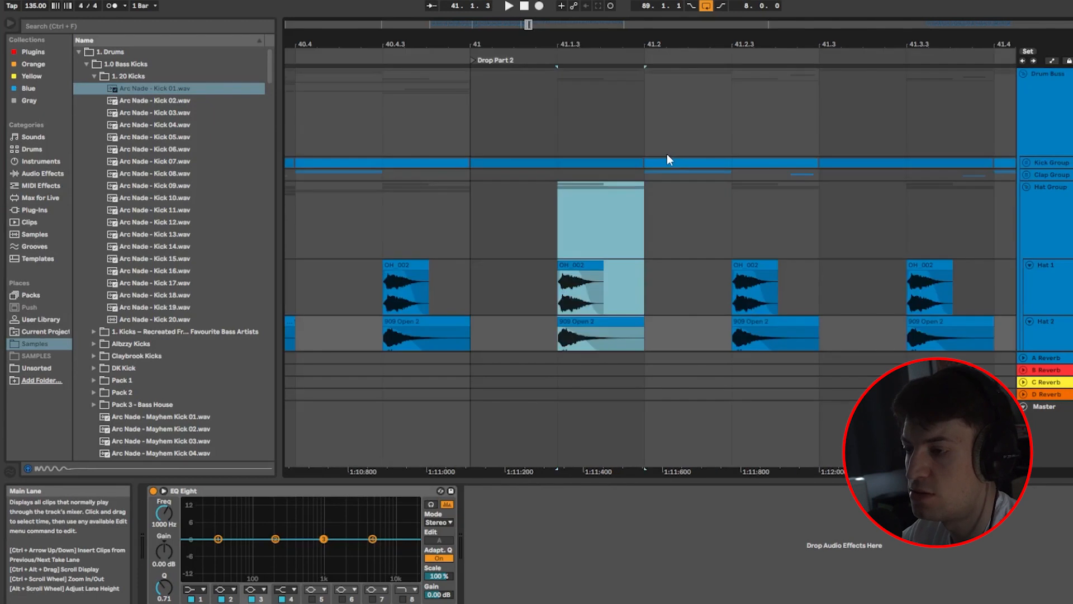
click(1025, 175)
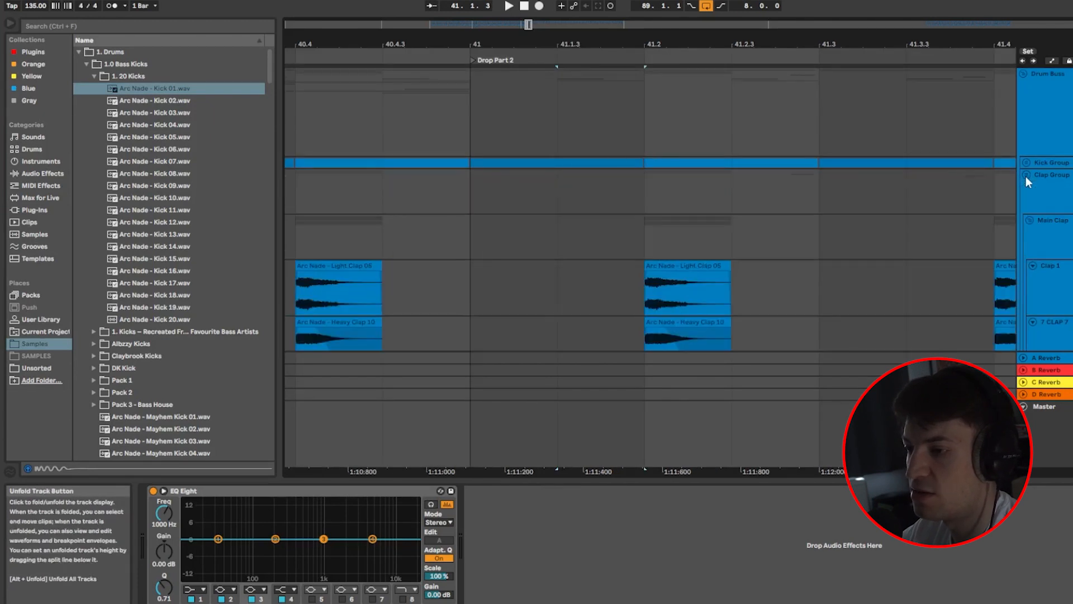
scroll(585, 185, down, 2)
click(1026, 99)
scroll(694, 269, down, 2)
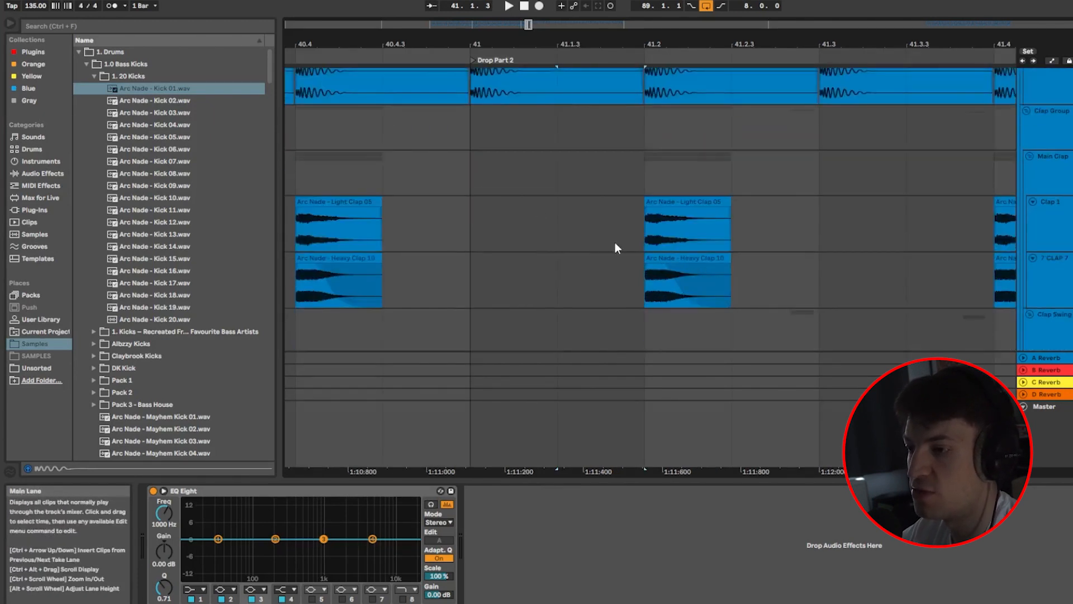
click(577, 177)
click(894, 175)
scroll(843, 233, down, 10)
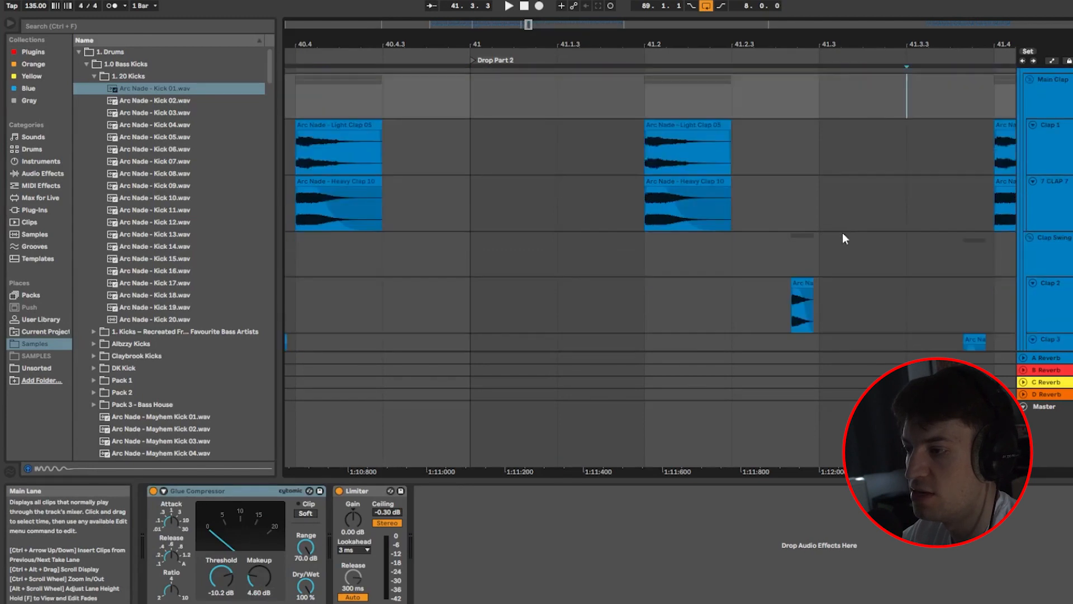
click(739, 168)
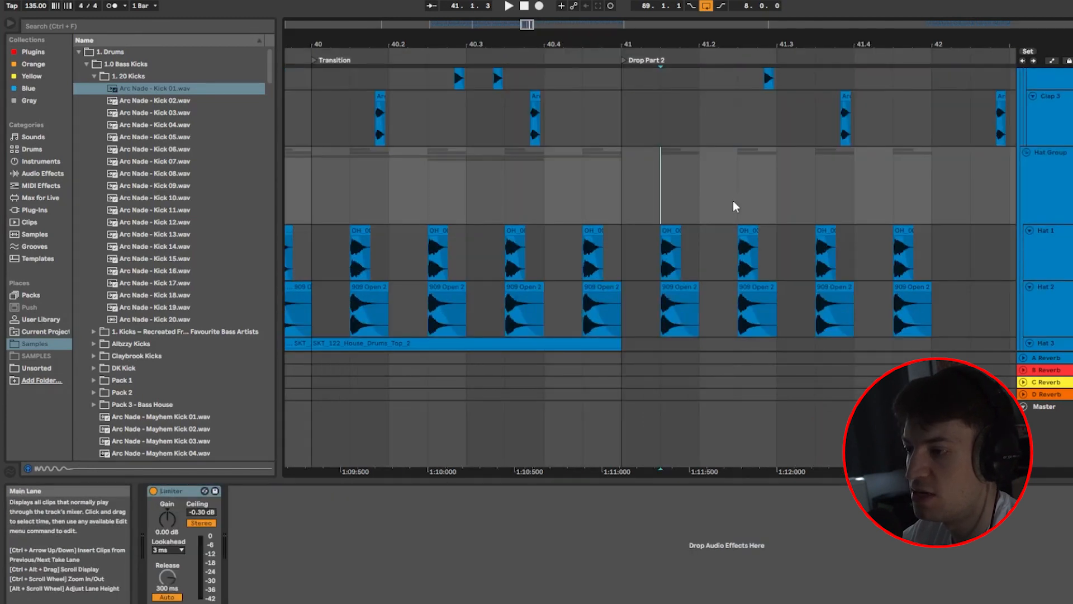
click(736, 206)
click(814, 215)
Step: Duplicate the one-bar Hat 1 and Hat 2 pattern from bar 41 repeatedly until it fills Drop Part 2 through bar 56
scroll(974, 167, up, 3)
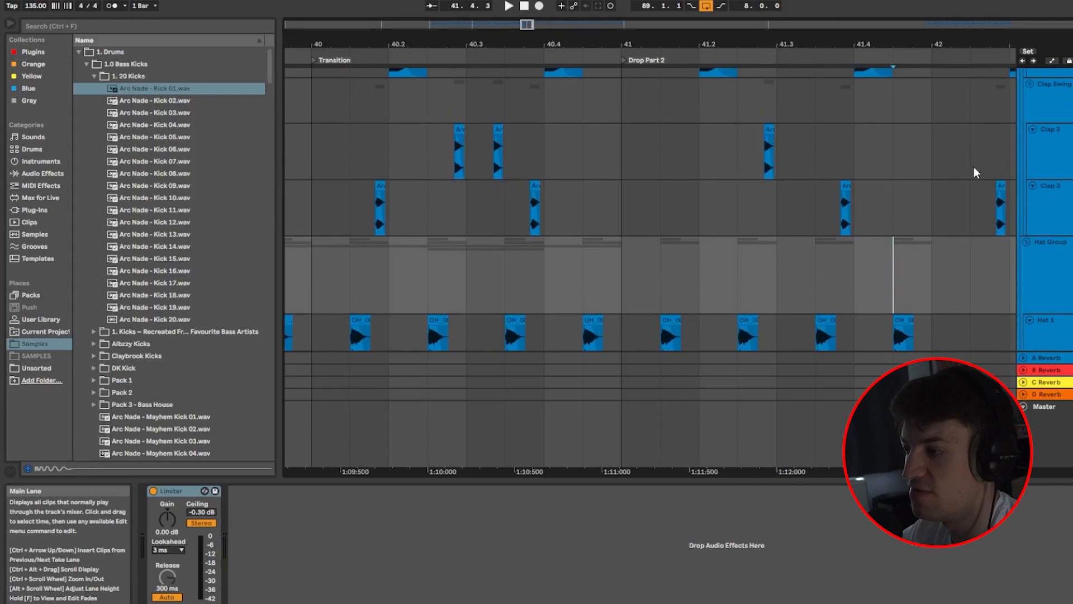
scroll(1024, 142, up, 3)
scroll(1025, 142, up, 1)
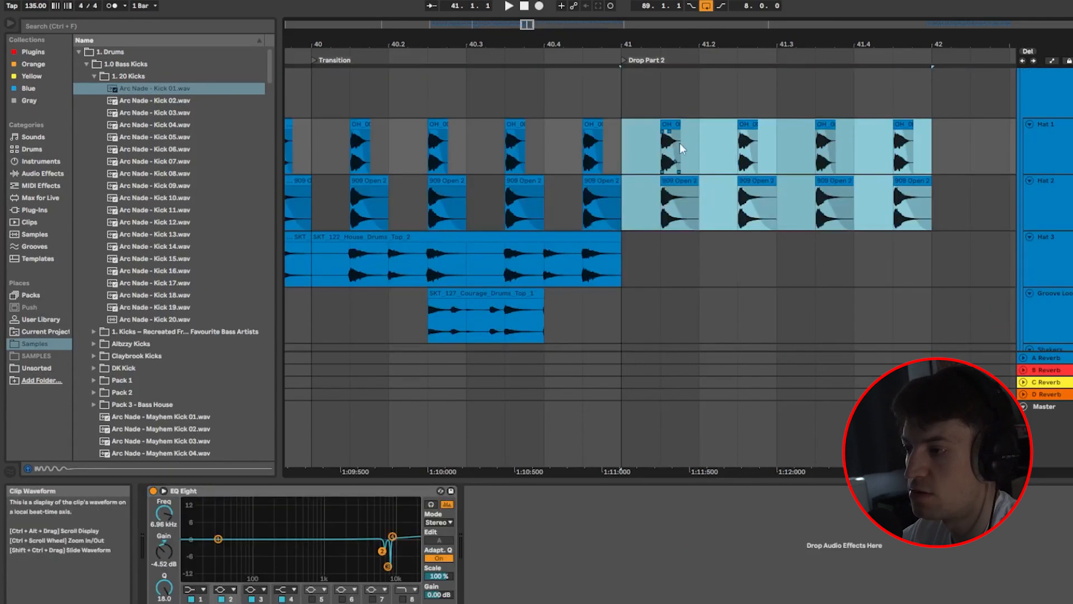
key(ctrl+d)
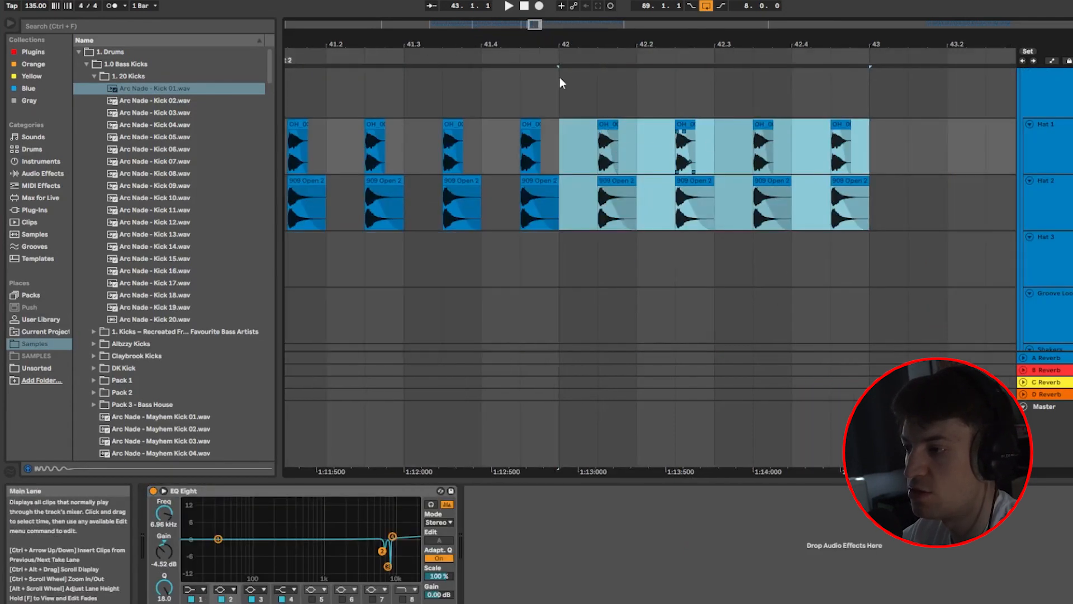
scroll(542, 31, down, 5)
key(ctrl+d)
key(ctrl+d)
key(ctrl+d)
key(ctrl+d)
key(ctrl+d)
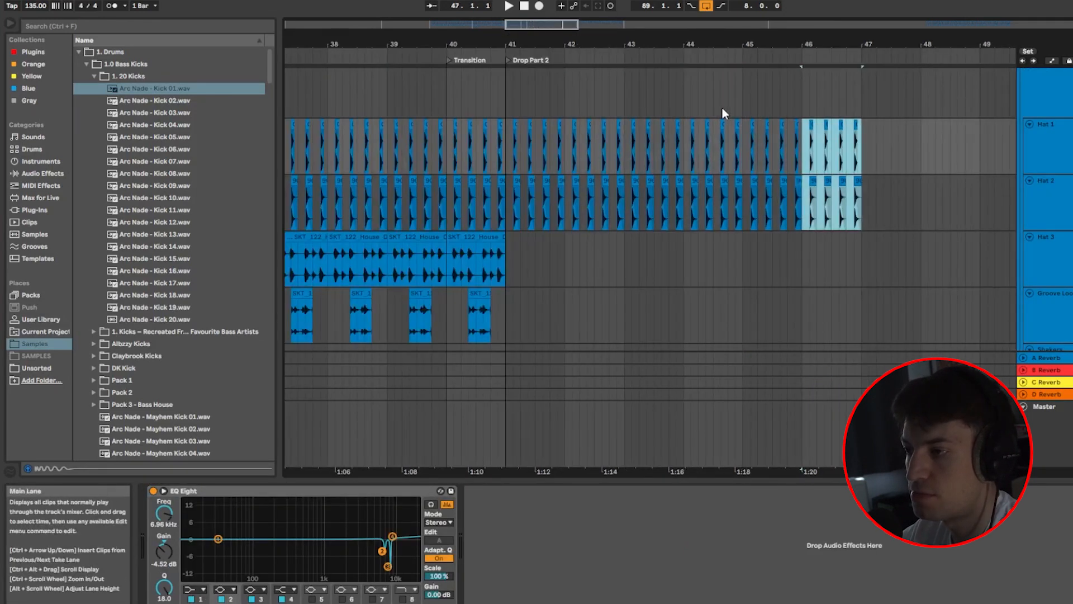
scroll(817, 115, down, 5)
scroll(906, 166, up, 4)
key(ctrl+d)
key(ctrl+d)
key(ctrl+d)
key(ctrl+d)
key(ctrl+d)
key(ctrl+d)
key(ctrl+d)
key(ctrl+d)
key(ctrl+d)
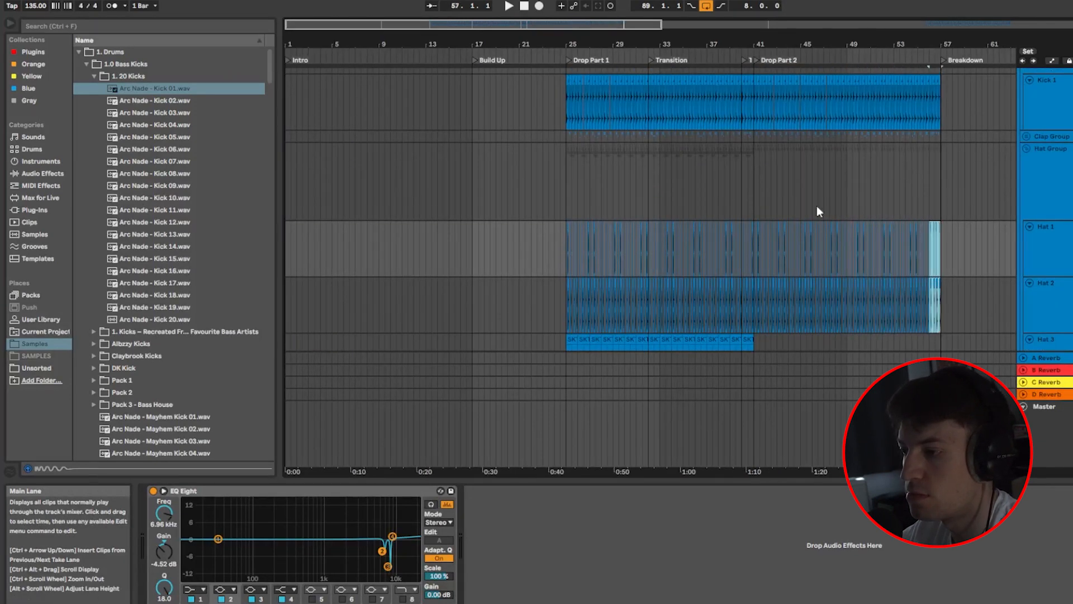
Step: Play the extended Hat 1 and Hat 2 pattern with the kick and claps from bar 41
scroll(753, 229, up, 10)
scroll(787, 235, down, 2)
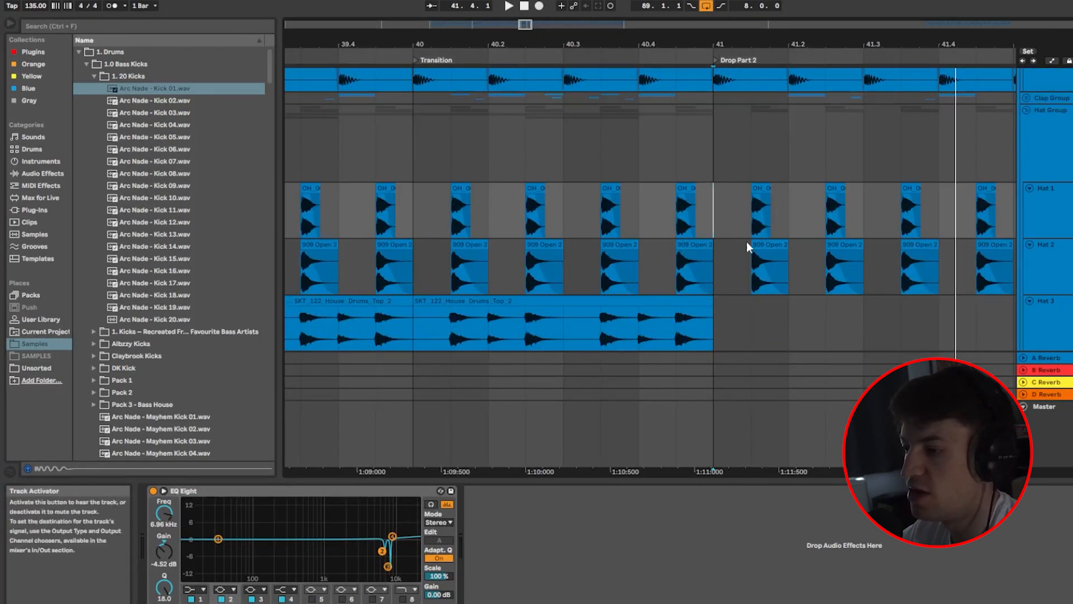
click(724, 207)
key(space)
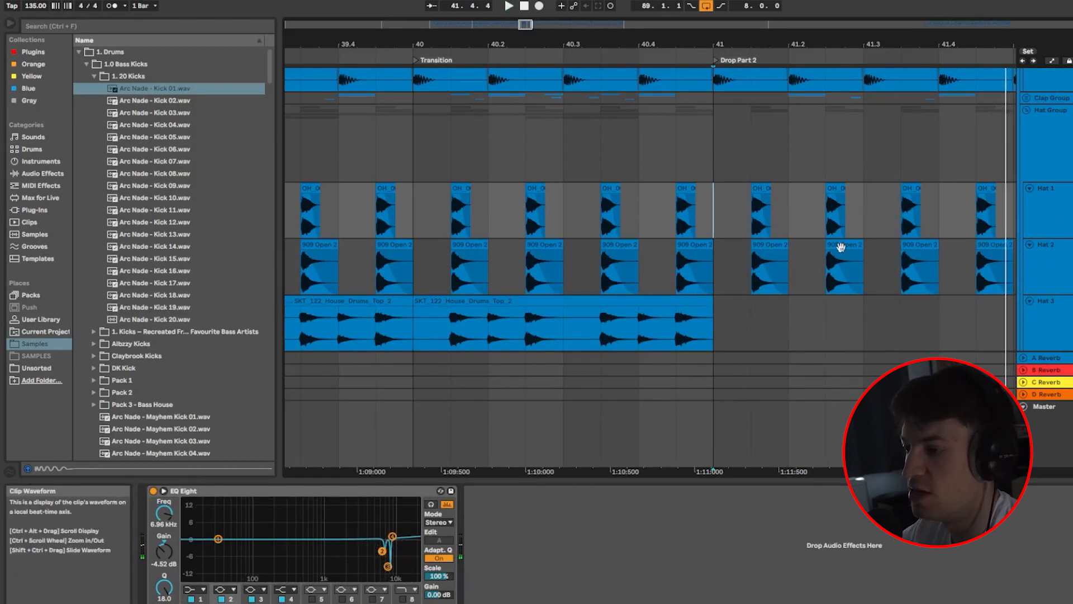
key(space)
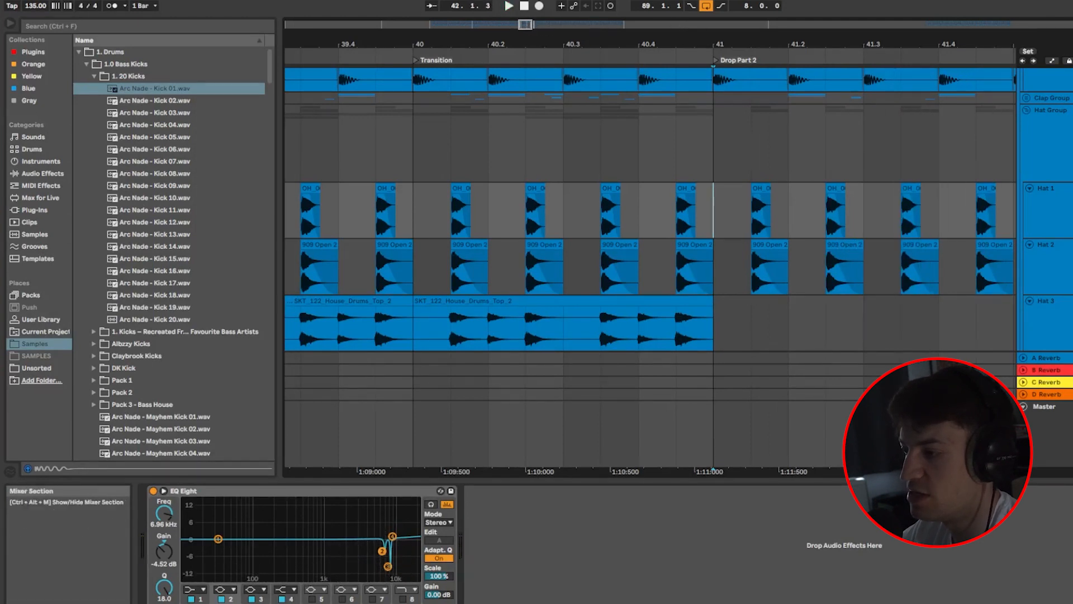
Step: Inspect ValhallaRoom and EQ Eight on the A Reverb return, and replay the drums from the start of Drop Part 2
click(1045, 357)
click(174, 491)
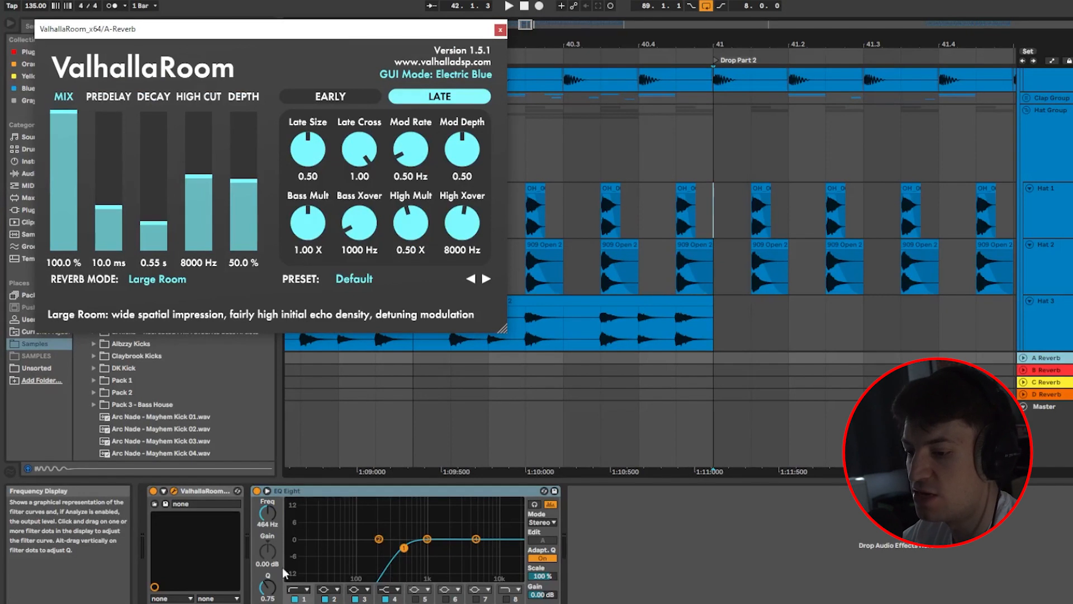
click(501, 29)
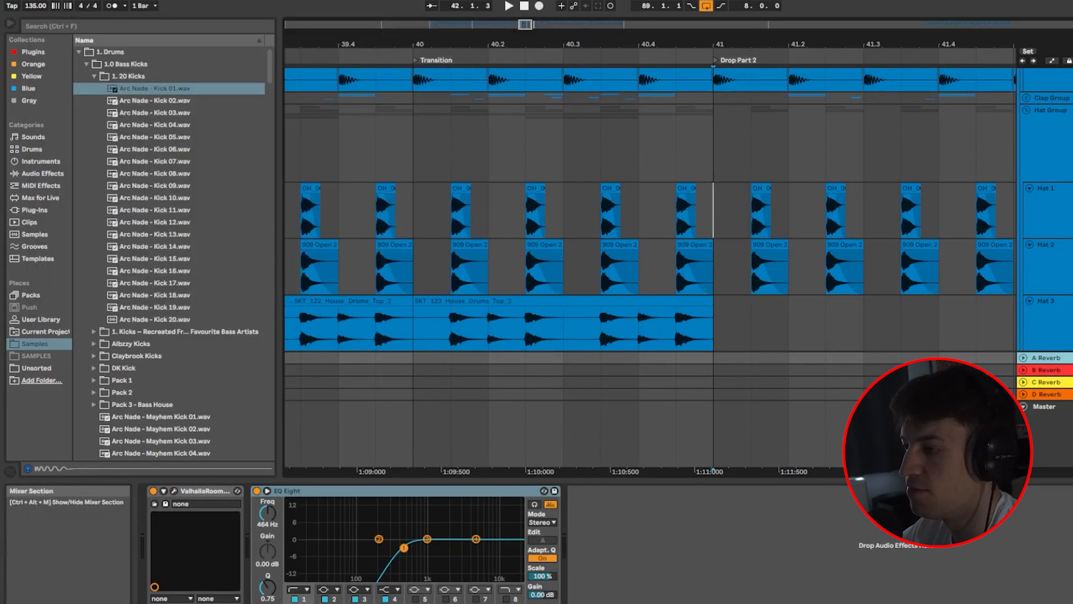
key(space)
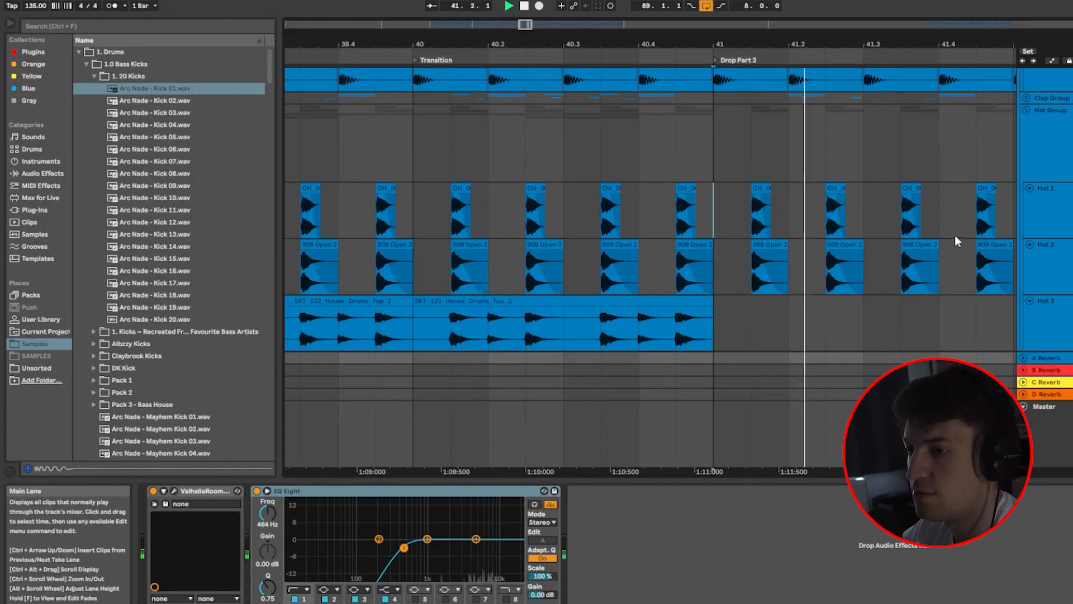
drag(532, 25, 544, 24)
key(space)
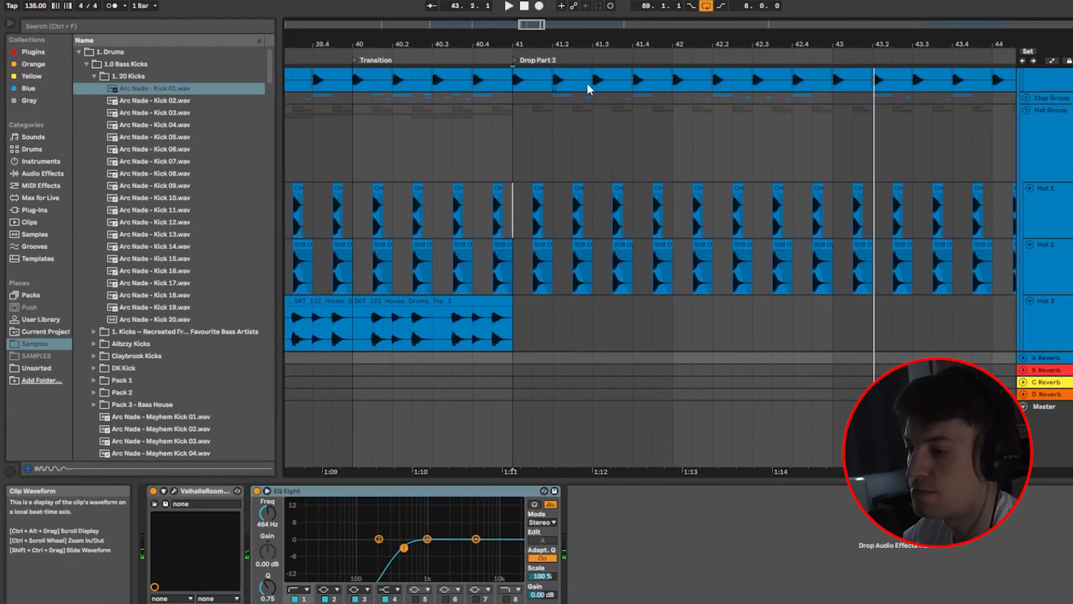
Step: Copy the SKT_127 Courage Drums Top clip on the Groove Loop track from bar 40 to the matching beats of bar 41
scroll(582, 95, down, 4)
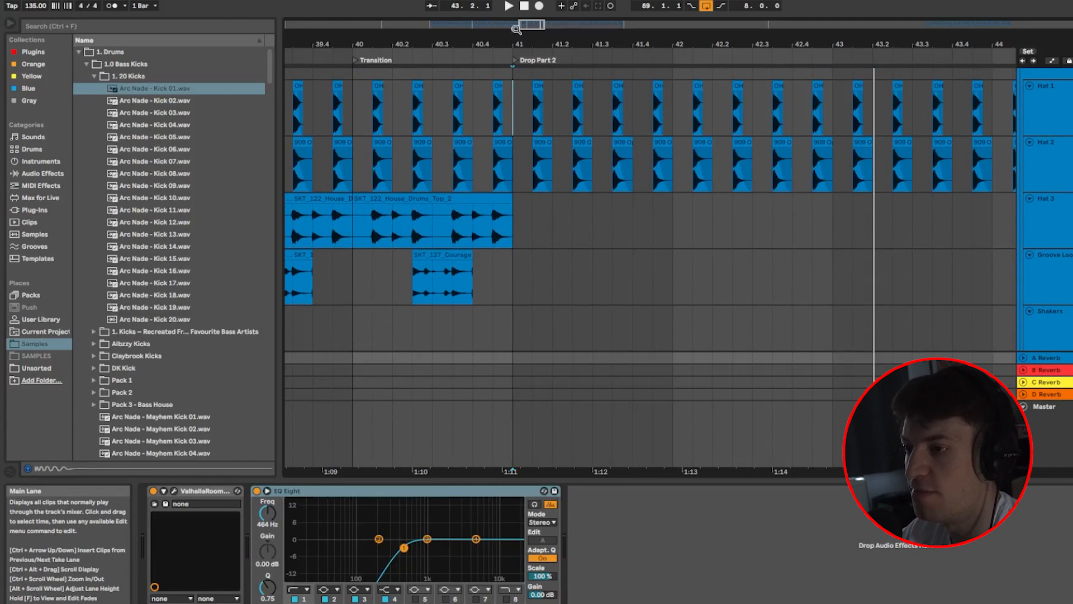
drag(518, 25, 517, 61)
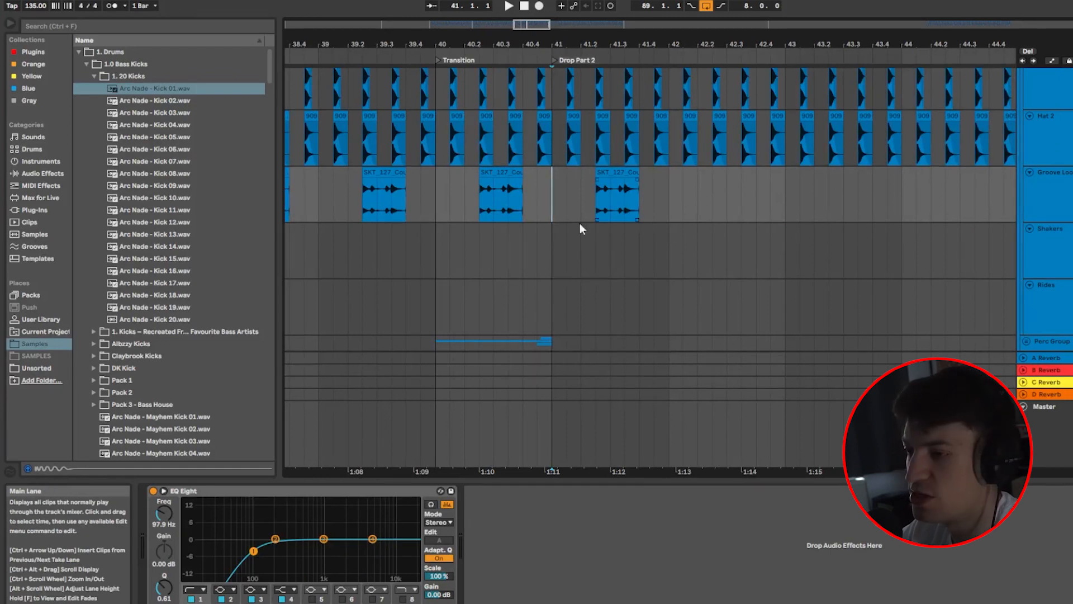
drag(549, 205, 665, 209)
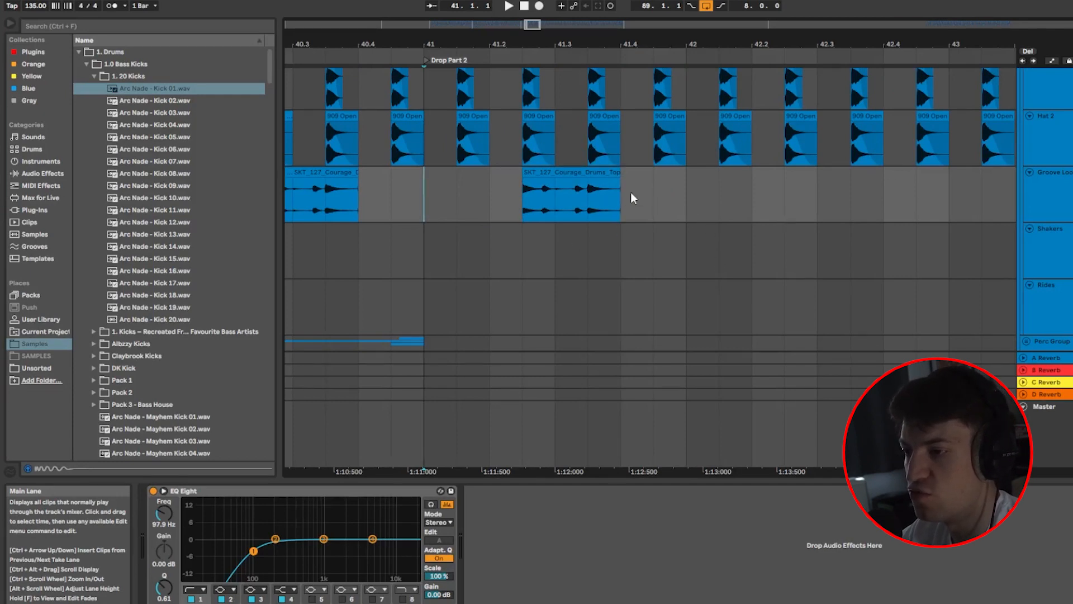
Step: Play bar 41 with the copied groove loop and open the clip's sample settings
key(space)
key(space)
key(space)
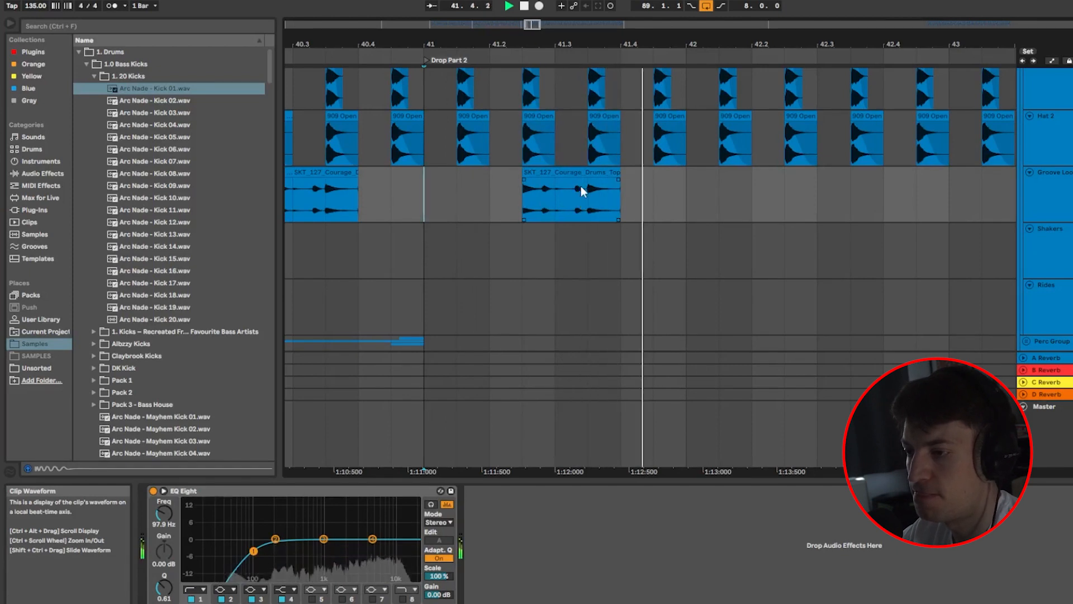
key(space)
click(581, 191)
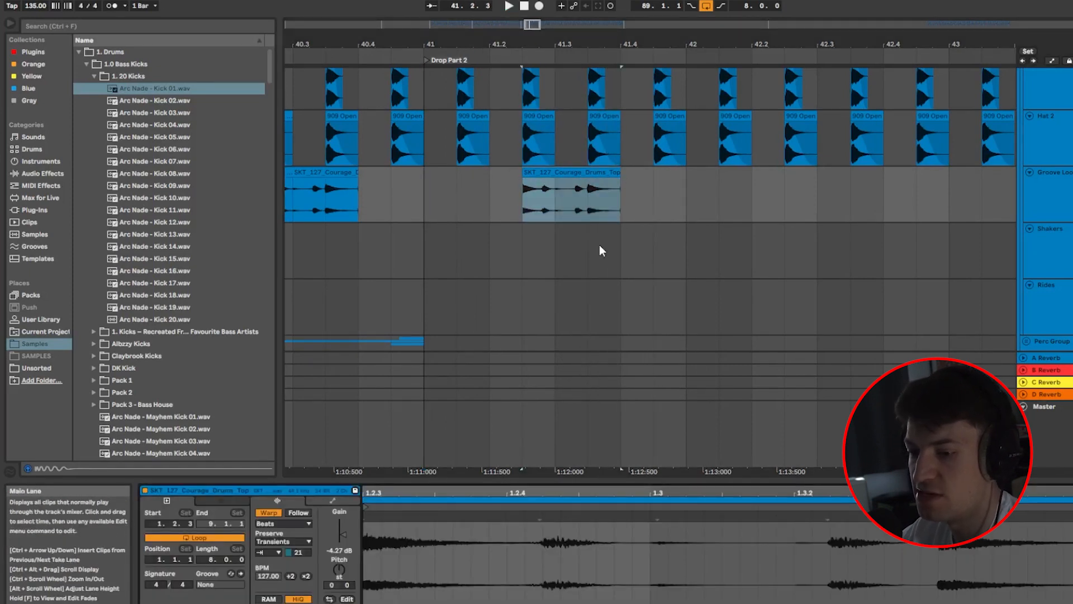
Step: Replay the groove loop against the hats from bar 41 and inspect the EQ Eight on its track
drag(438, 221, 688, 218)
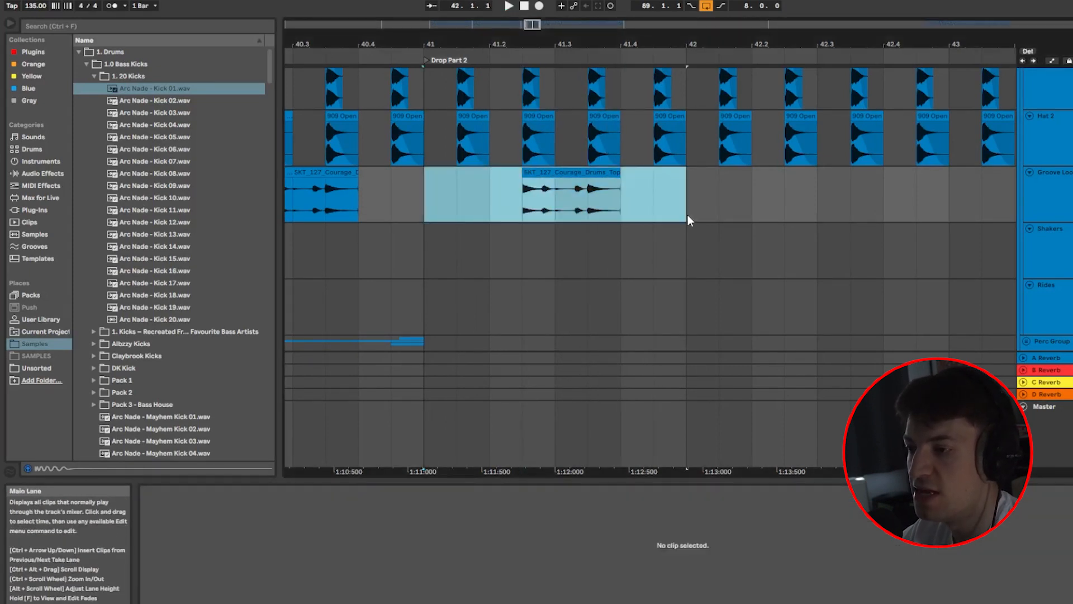
scroll(783, 139, up, 3)
scroll(582, 252, down, 2)
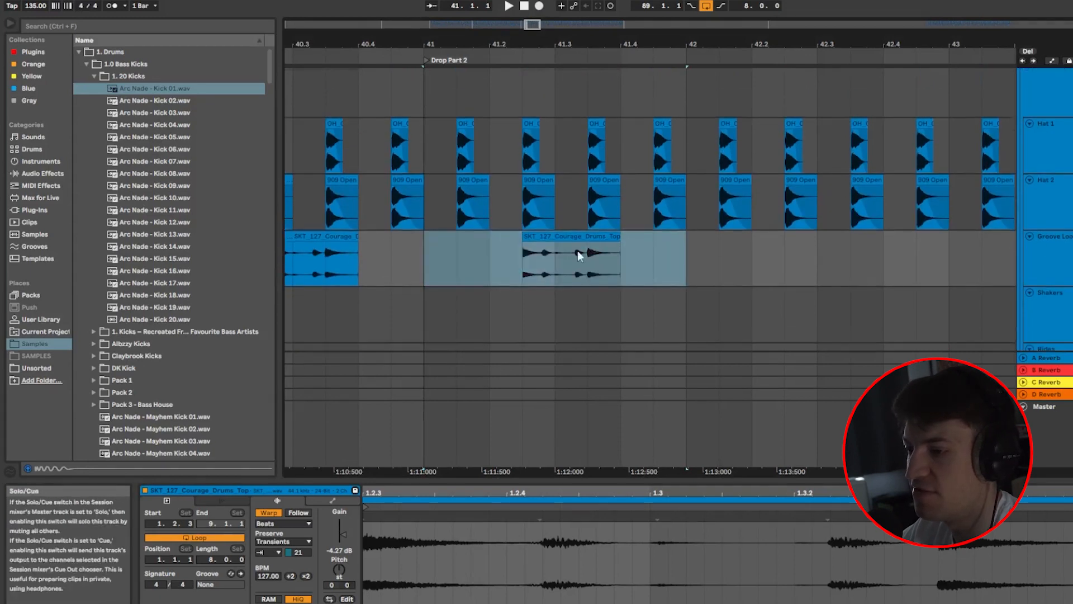
click(431, 249)
key(space)
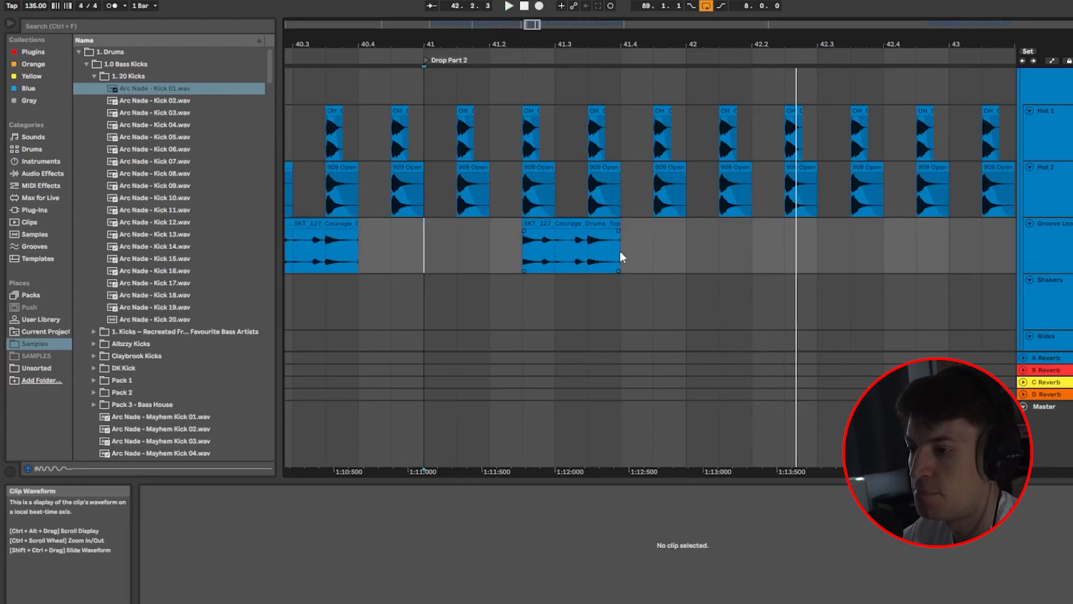
key(space)
drag(684, 254, 438, 259)
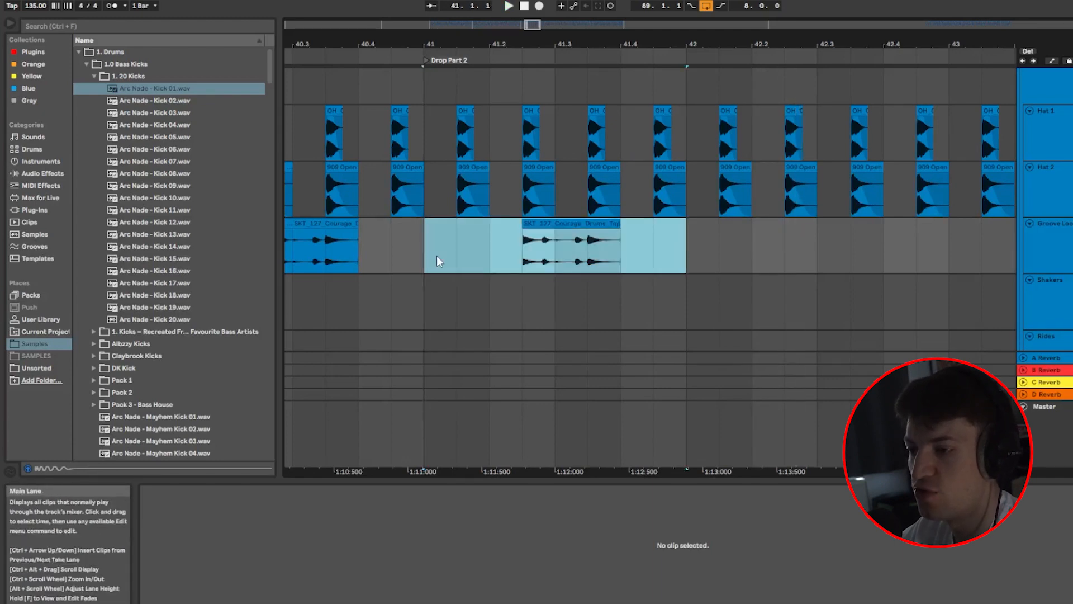
double_click(1071, 259)
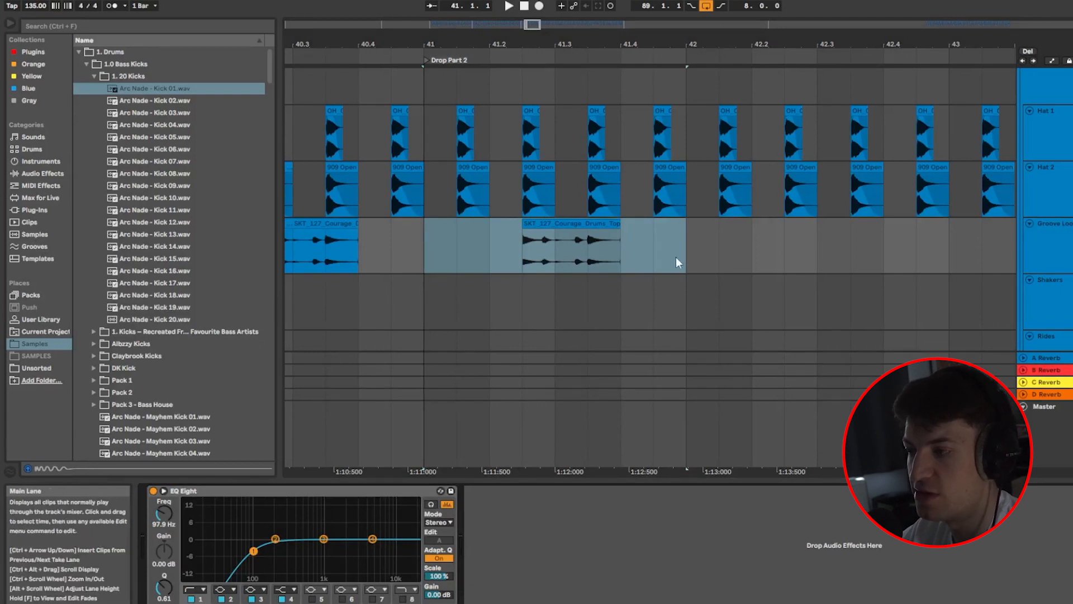
Step: Duplicate the one-bar groove loop pattern from bar 41 through bar 56 and delete the surplus copy in the Breakdown at bar 57
drag(692, 251, 427, 260)
key(ctrl+d)
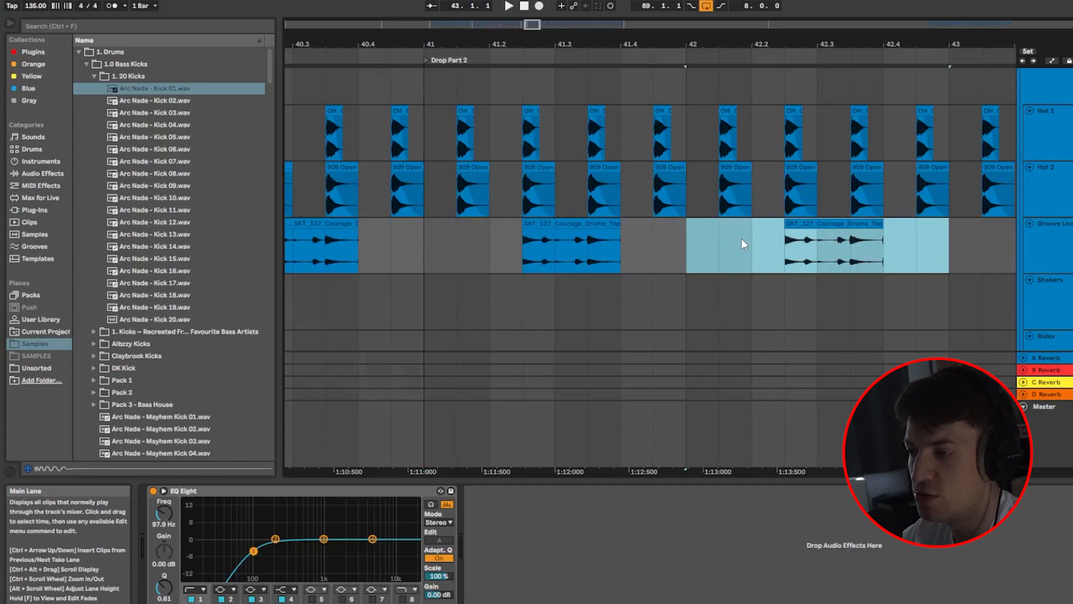
scroll(741, 238, down, 5)
key(ctrl+d)
key(ctrl+d)
key(ctrl+d)
key(ctrl+d)
key(ctrl+d)
key(ctrl+d)
key(ctrl+d)
key(ctrl+d)
key(ctrl+d)
key(ctrl+d)
key(ctrl+d)
key(ctrl+d)
key(ctrl+d)
key(ctrl+d)
key(ctrl+d)
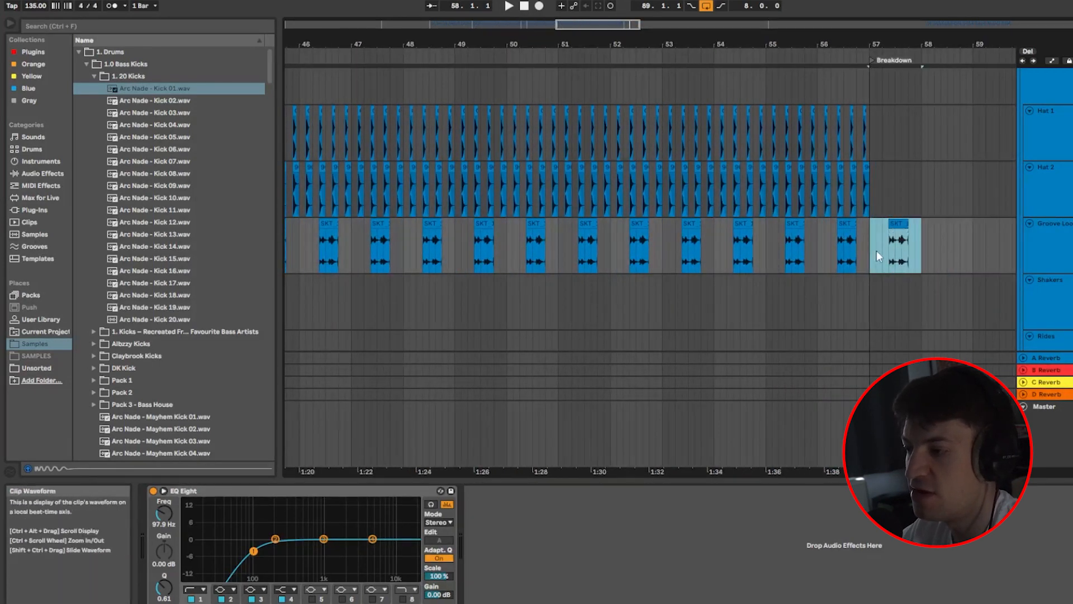
drag(876, 250, 948, 245)
key(Delete)
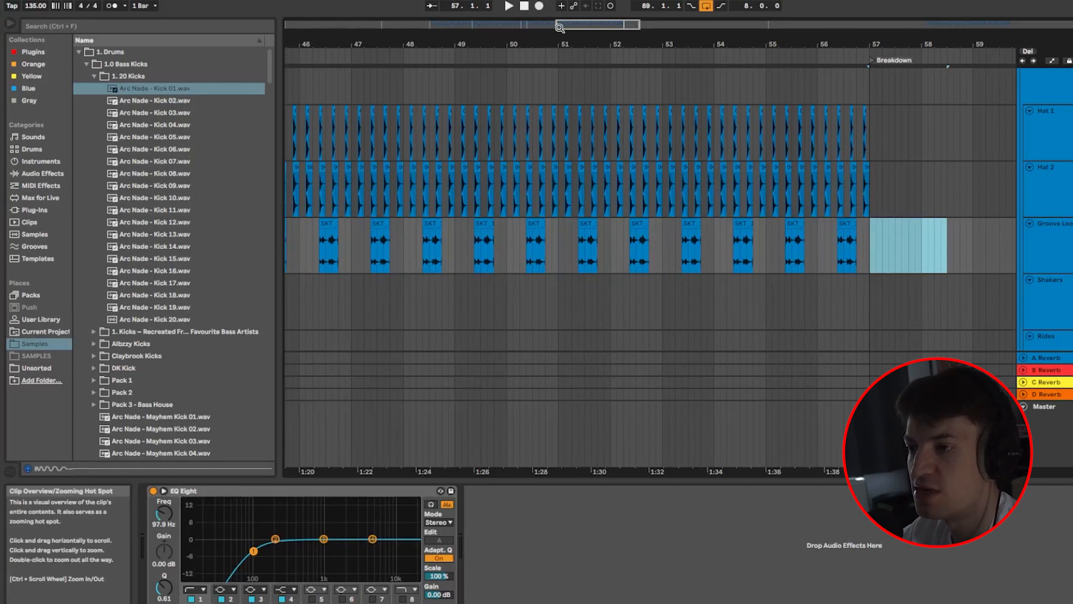
Step: Review the groove loop run across Drop Part 2 and go through the Kick, Clap and Hat Groups
drag(557, 25, 493, 28)
click(451, 244)
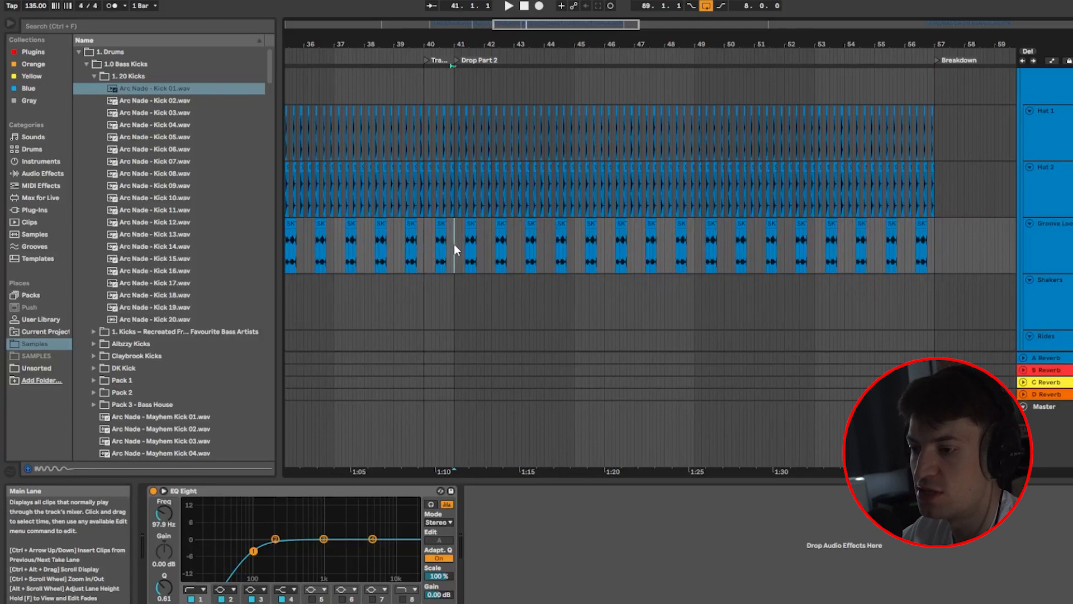
scroll(454, 241, up, 3)
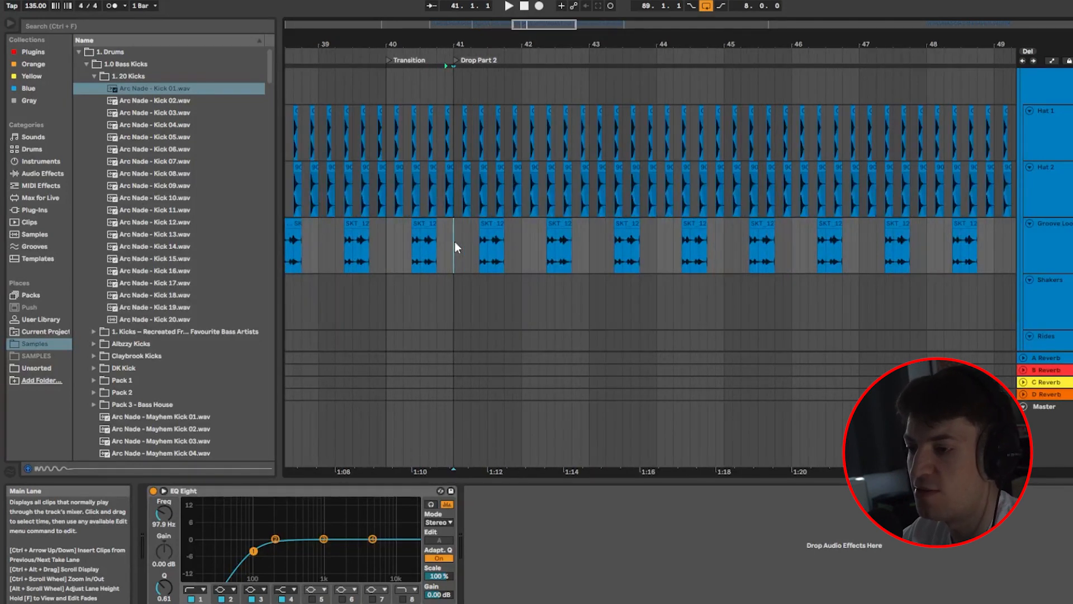
scroll(454, 241, up, 3)
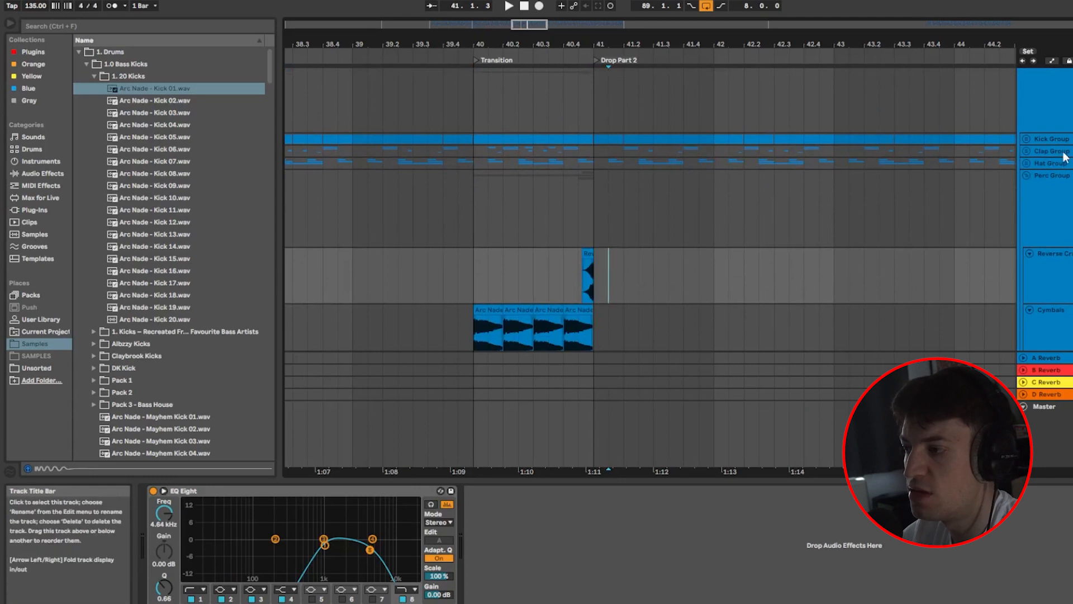
click(1067, 140)
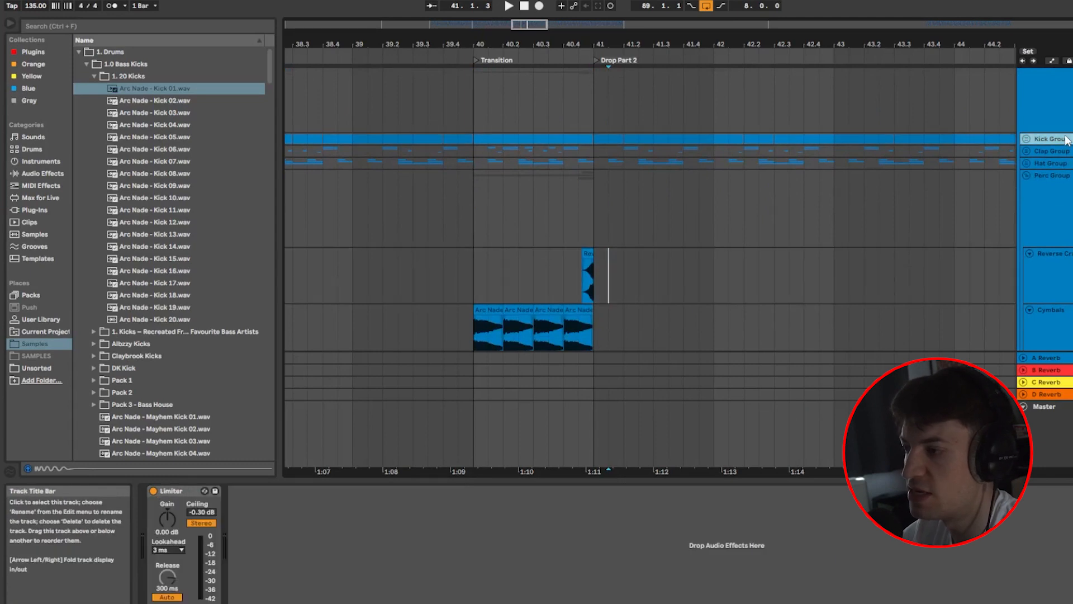
click(1051, 151)
click(1055, 164)
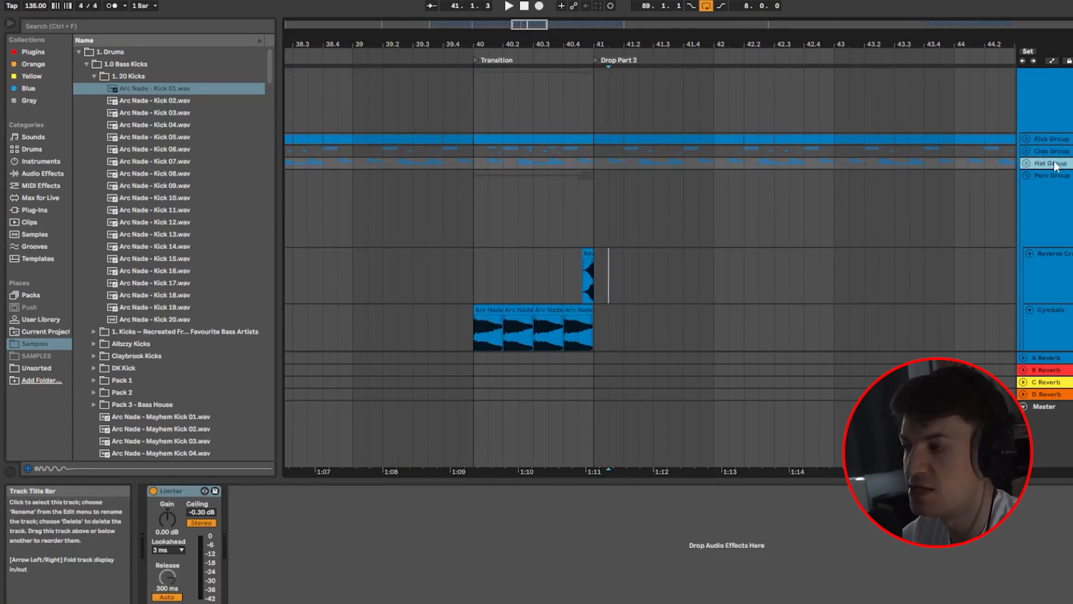
Step: Examine the Perc Group's reverse, cymbal and tom clips in the bar 40 transition and play them into Drop Part 2
scroll(615, 221, down, 3)
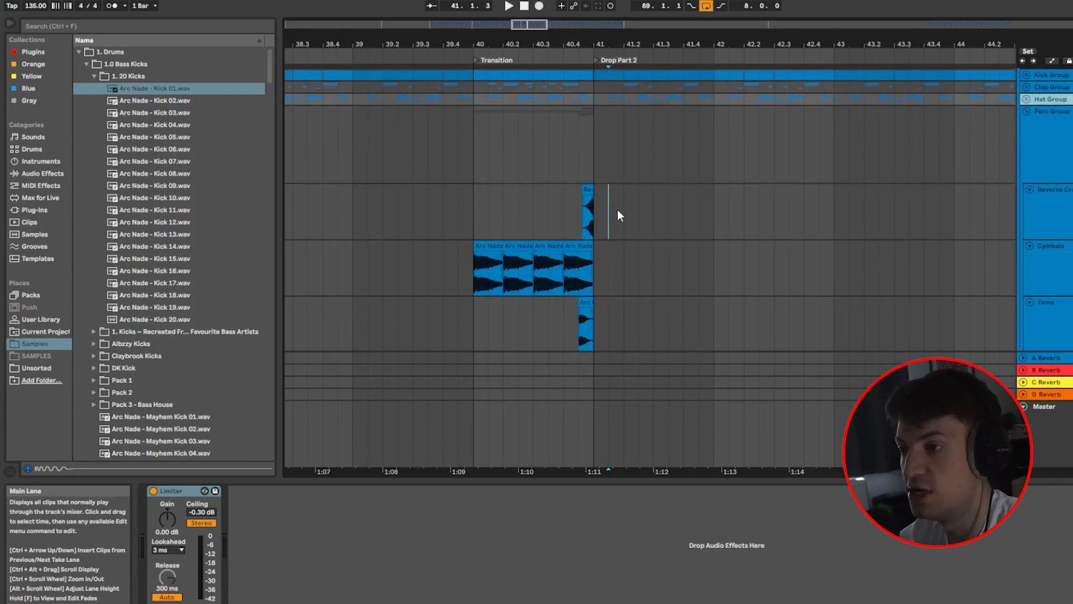
scroll(578, 193, down, 2)
scroll(578, 194, down, 1)
scroll(578, 194, up, 2)
drag(512, 24, 428, 60)
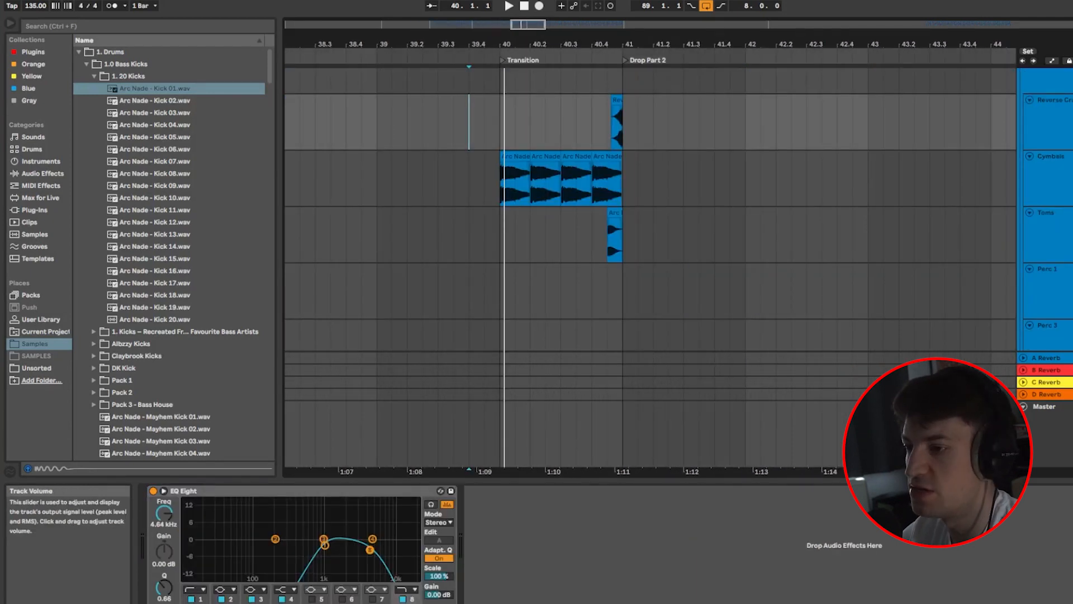
key(space)
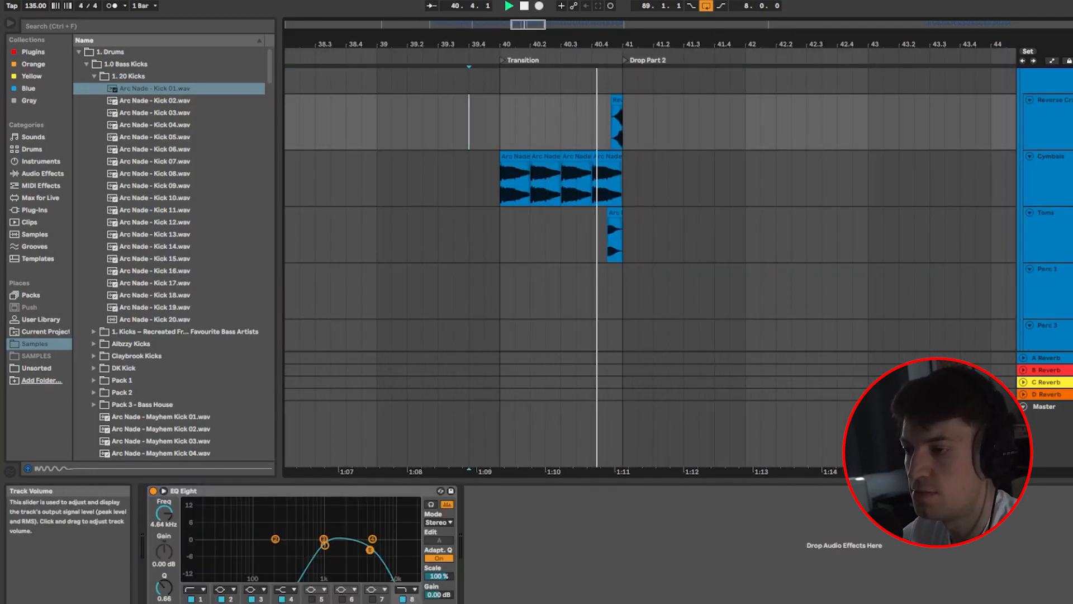
key(space)
Step: Copy the reverse crash clip from the end of bar 40 to the end of bar 44, finishing at bar 45
drag(545, 26, 553, 27)
scroll(609, 201, up, 2)
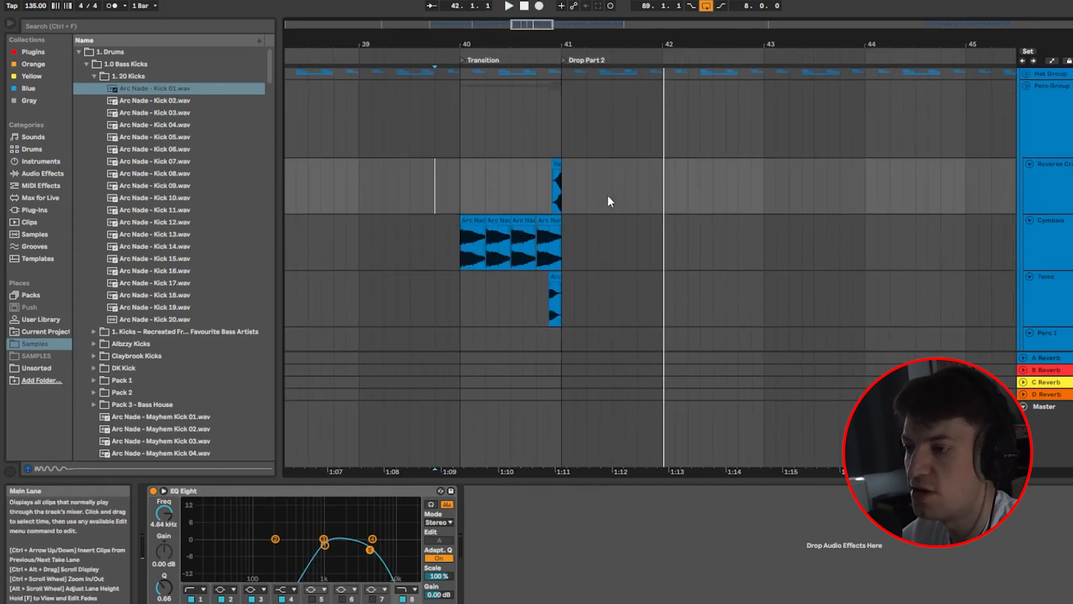
click(556, 192)
scroll(624, 190, down, 6)
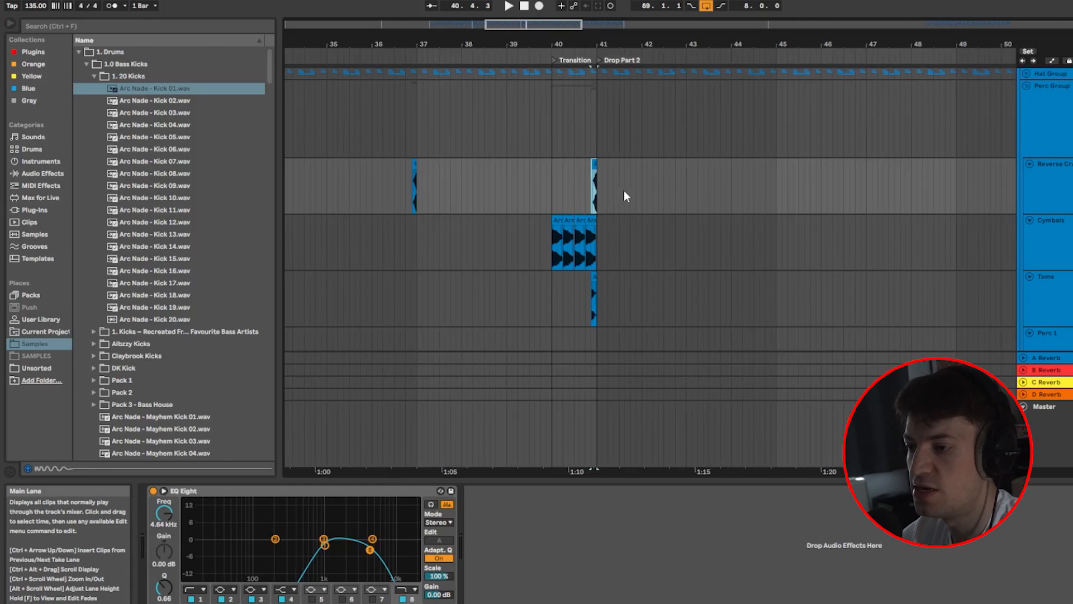
scroll(621, 191, down, 3)
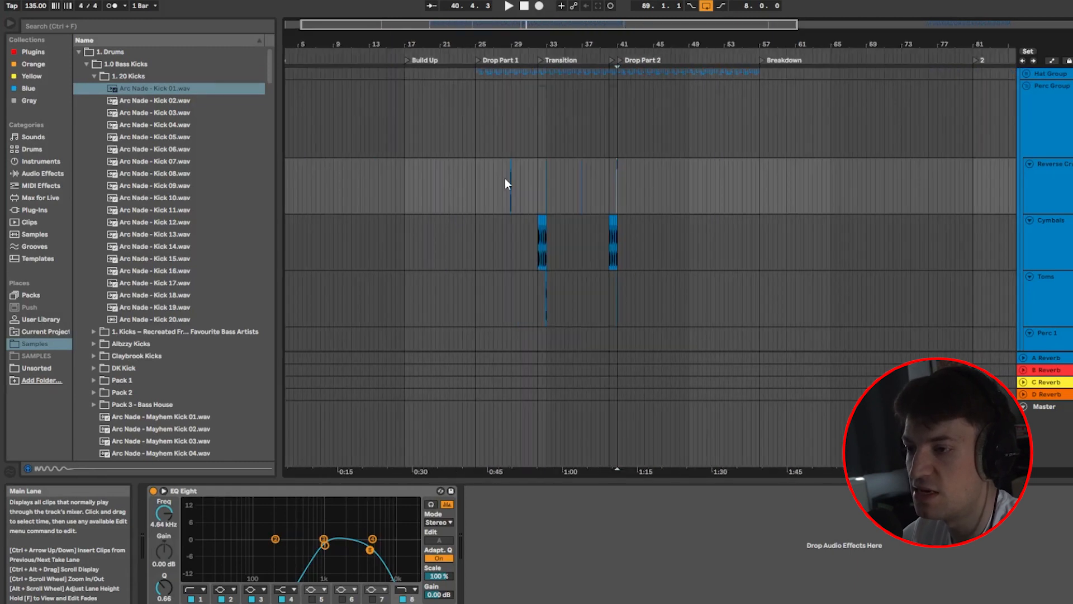
scroll(506, 182, up, 3)
drag(520, 24, 295, 24)
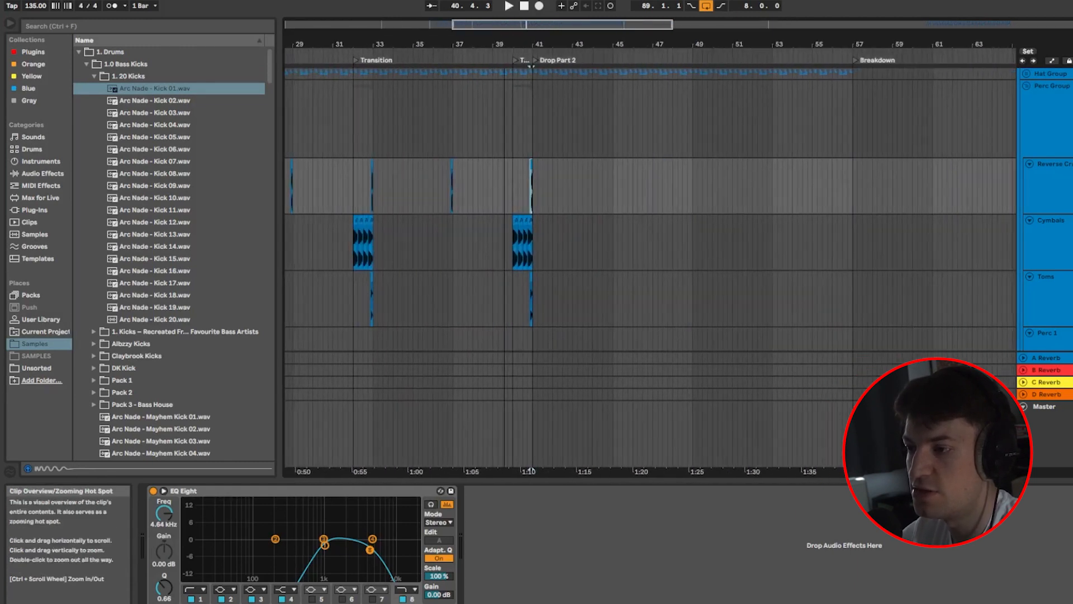
scroll(608, 192, up, 2)
scroll(609, 212, up, 10)
click(672, 234)
key(ctrl+v)
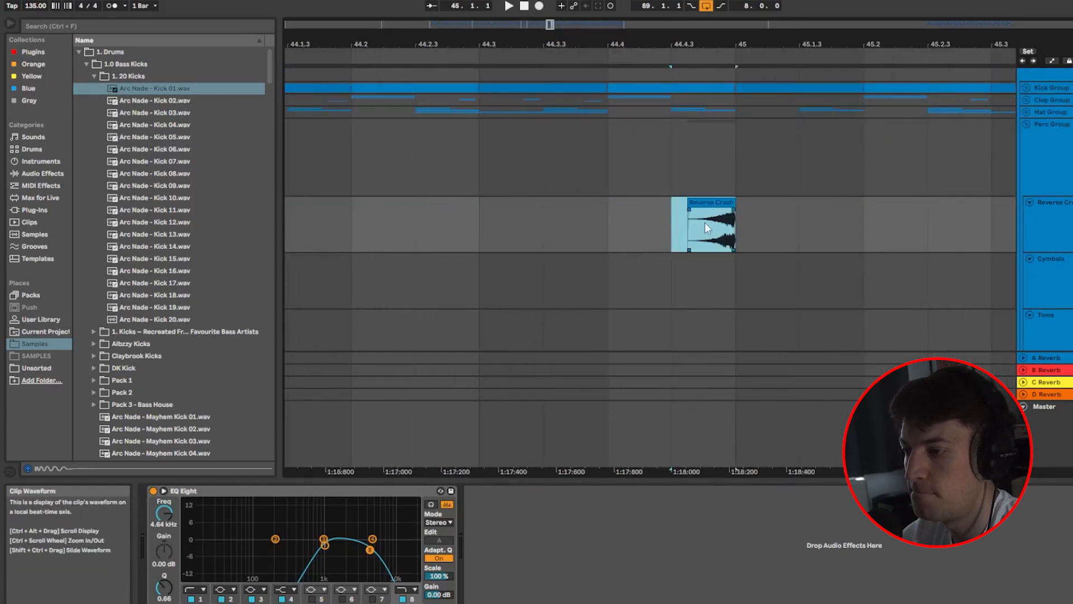
Step: Paste further reverse crash copies at the ends of bars 48 and 52 on the same track
scroll(702, 223, down, 10)
click(876, 225)
key(ctrl+v)
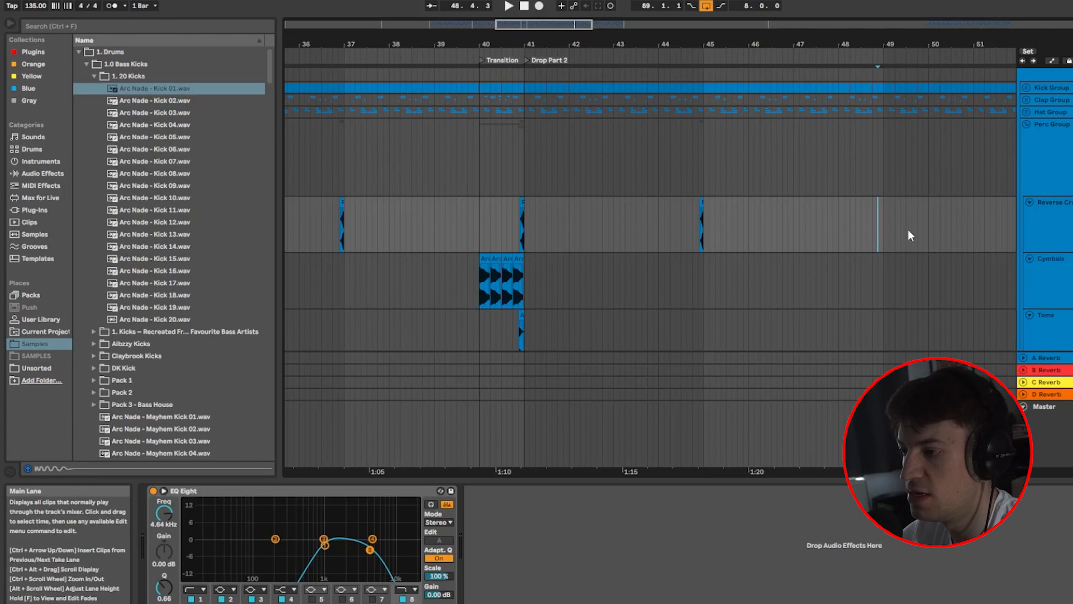
scroll(916, 229, down, 4)
click(984, 230)
scroll(999, 223, up, 8)
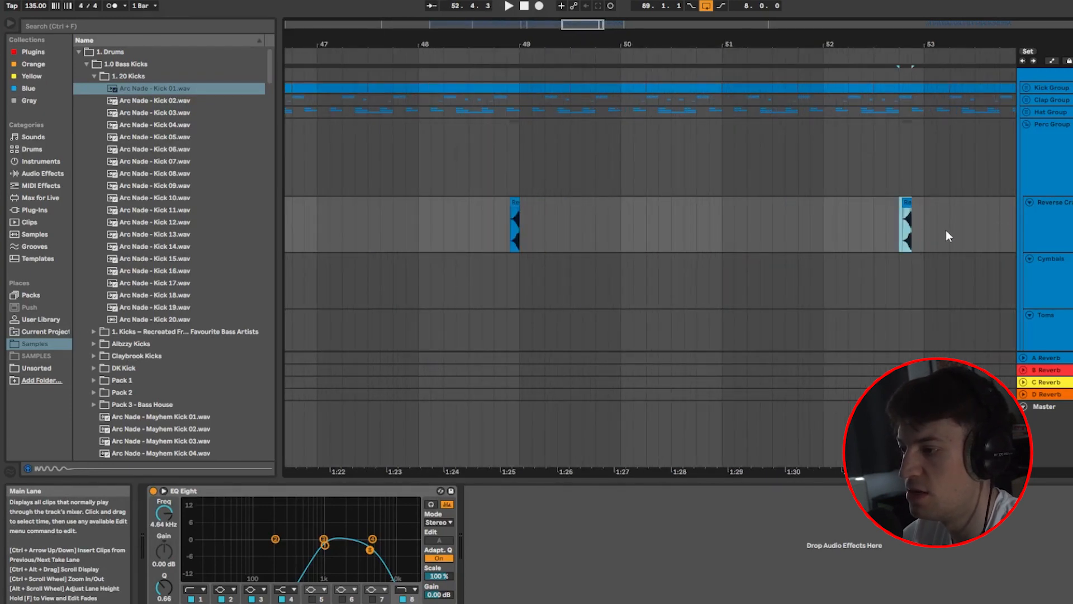
Step: Paste another reverse crash at the end of bar 56, leading into the Breakdown
scroll(951, 223, down, 12)
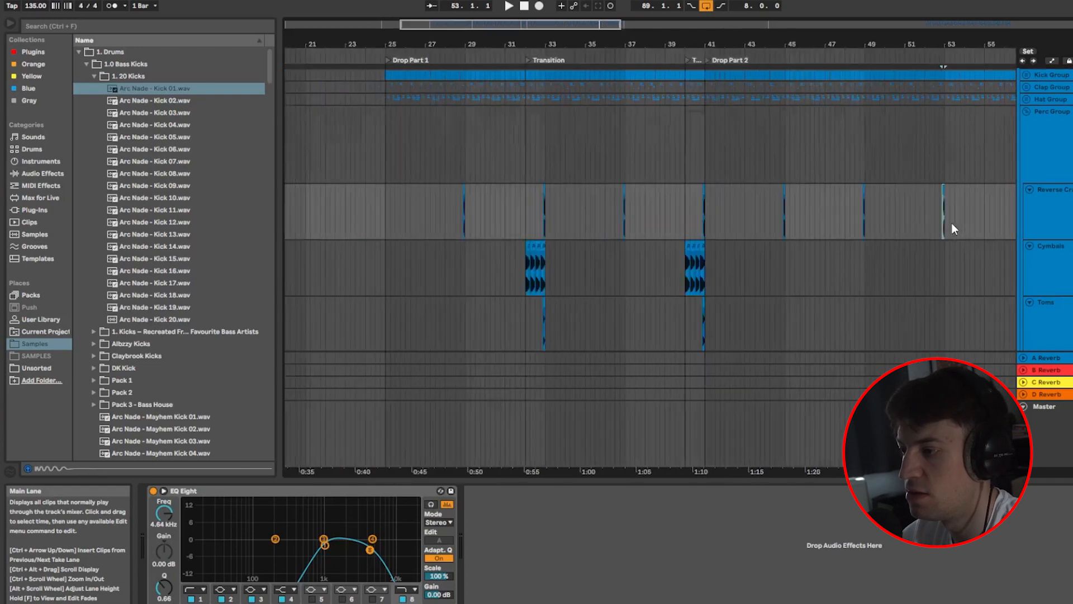
click(779, 210)
scroll(777, 215, up, 10)
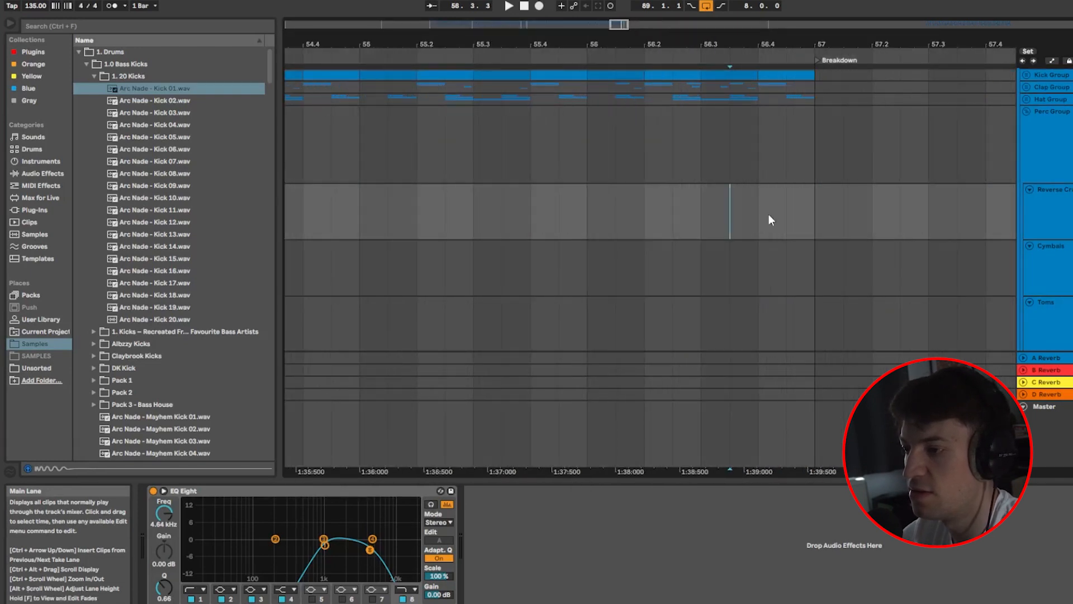
key(ctrl+v)
scroll(612, 183, down, 5)
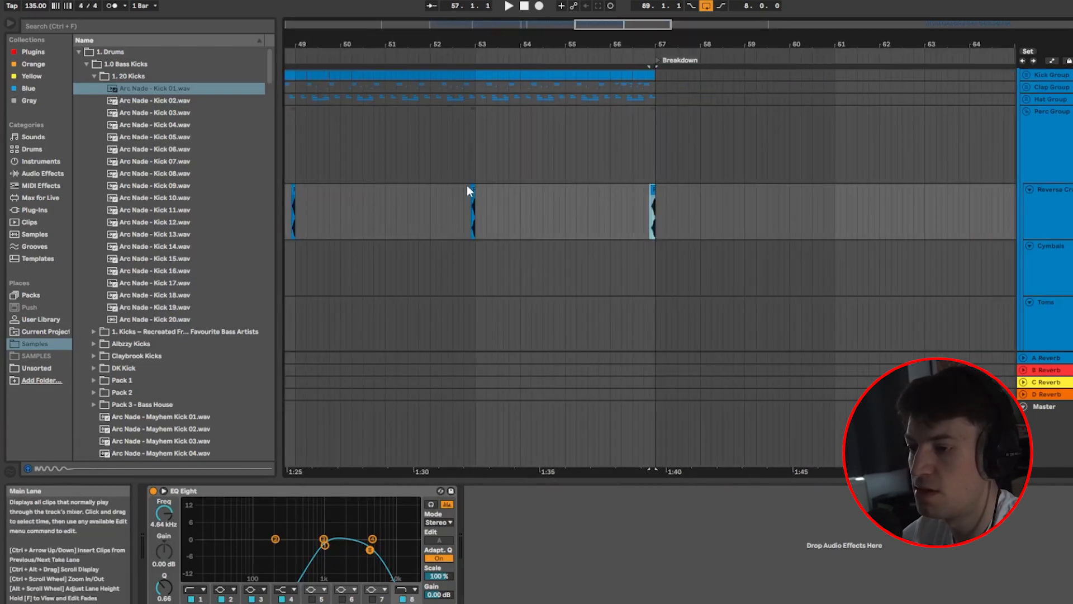
scroll(469, 186, down, 4)
drag(543, 24, 446, 24)
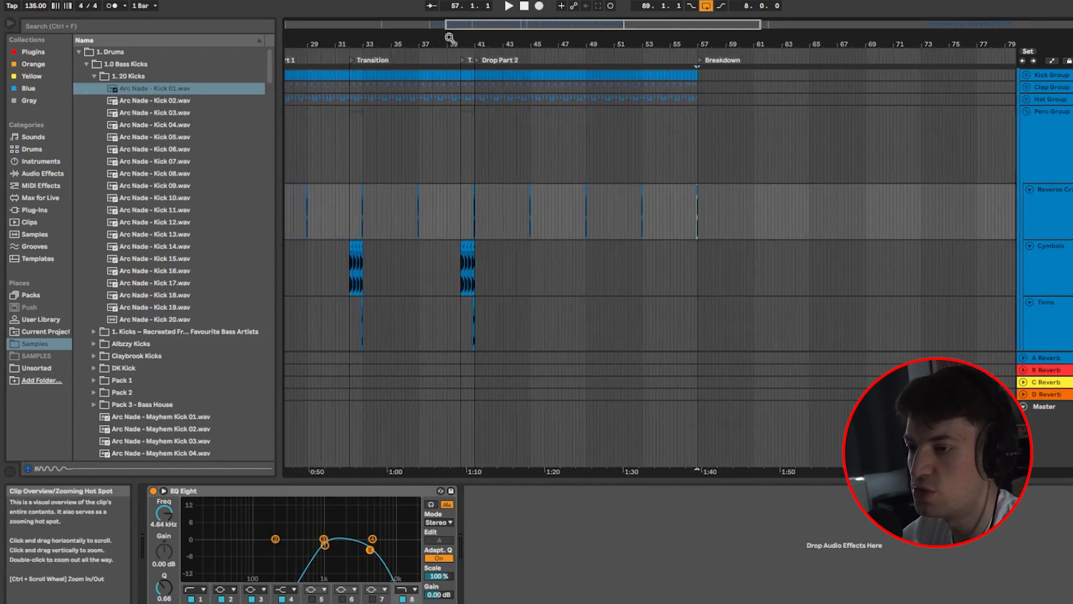
Step: Play from bar 44 to hear the copied reverse crash leading into bar 45
scroll(504, 217, up, 5)
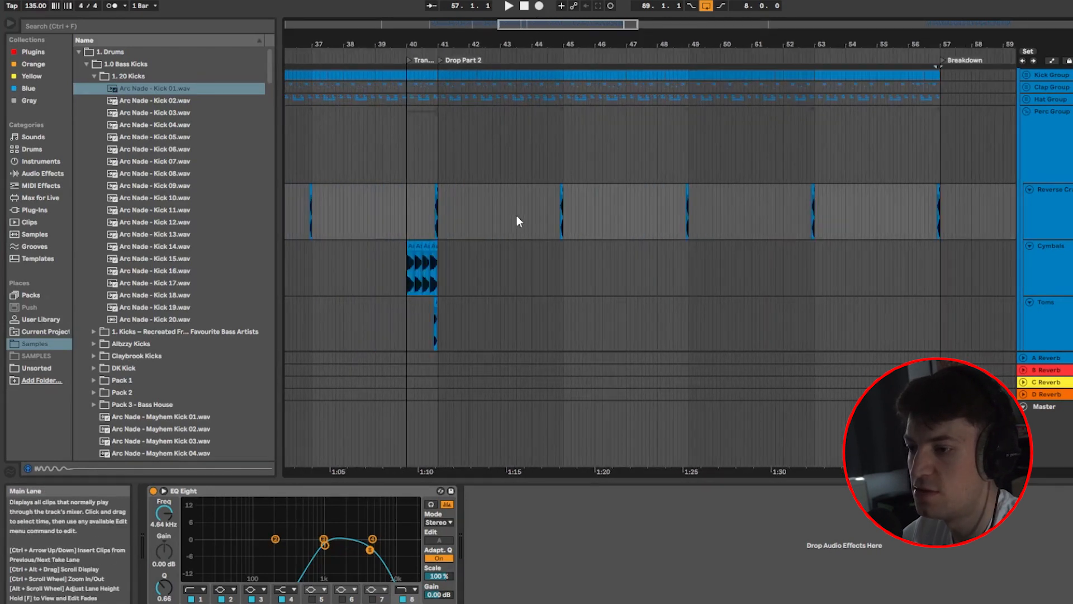
scroll(557, 218, up, 10)
click(566, 219)
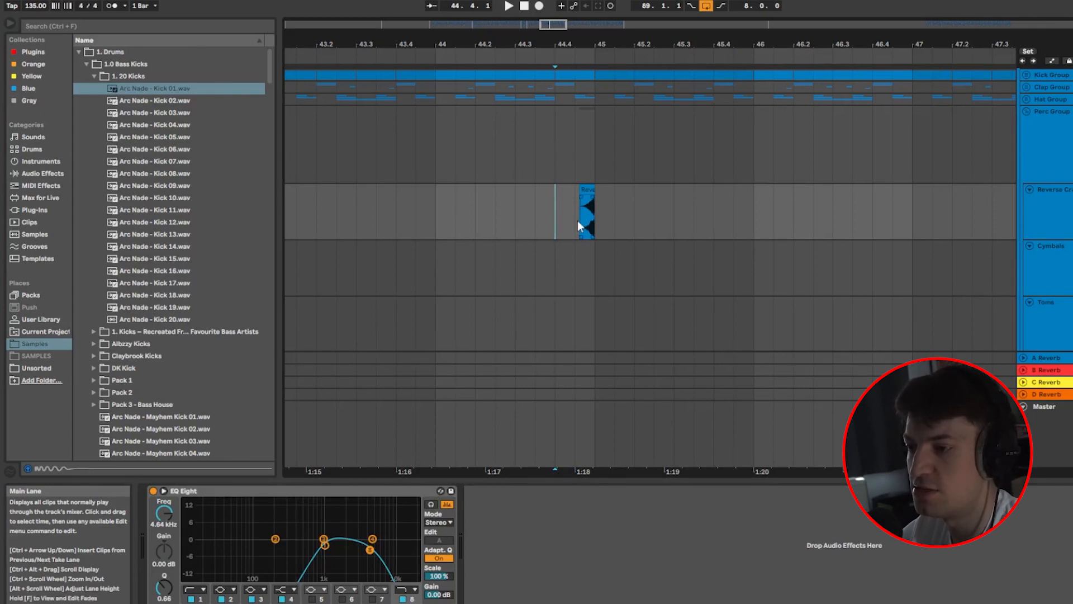
key(space)
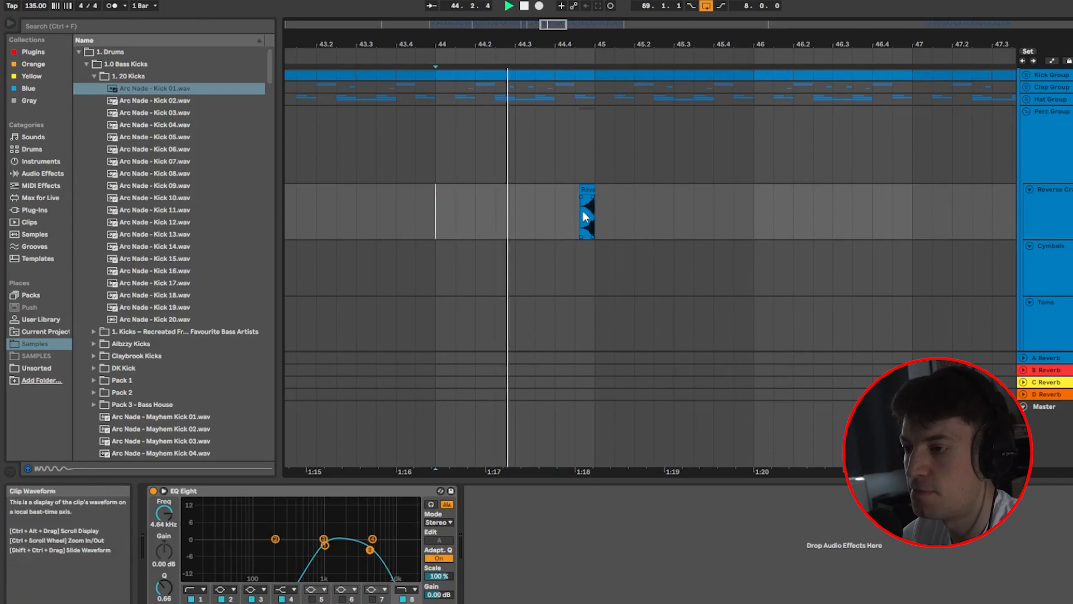
key(space)
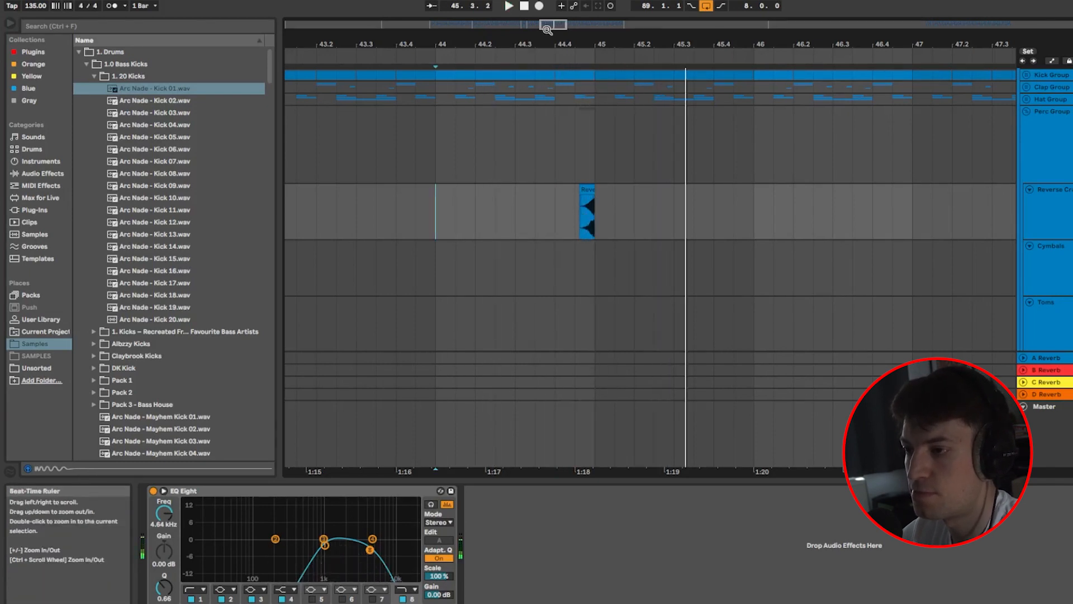
Step: Copy the tom clip from the end of bar 40 to the end of bar 48 on the Toms track
drag(540, 26, 498, 31)
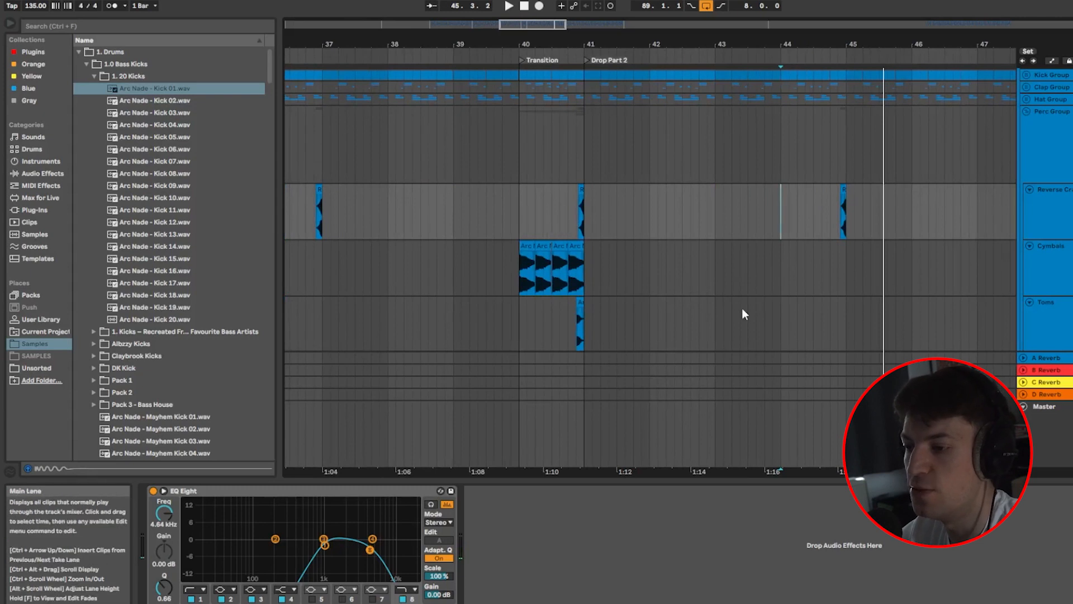
scroll(739, 310, down, 2)
click(578, 267)
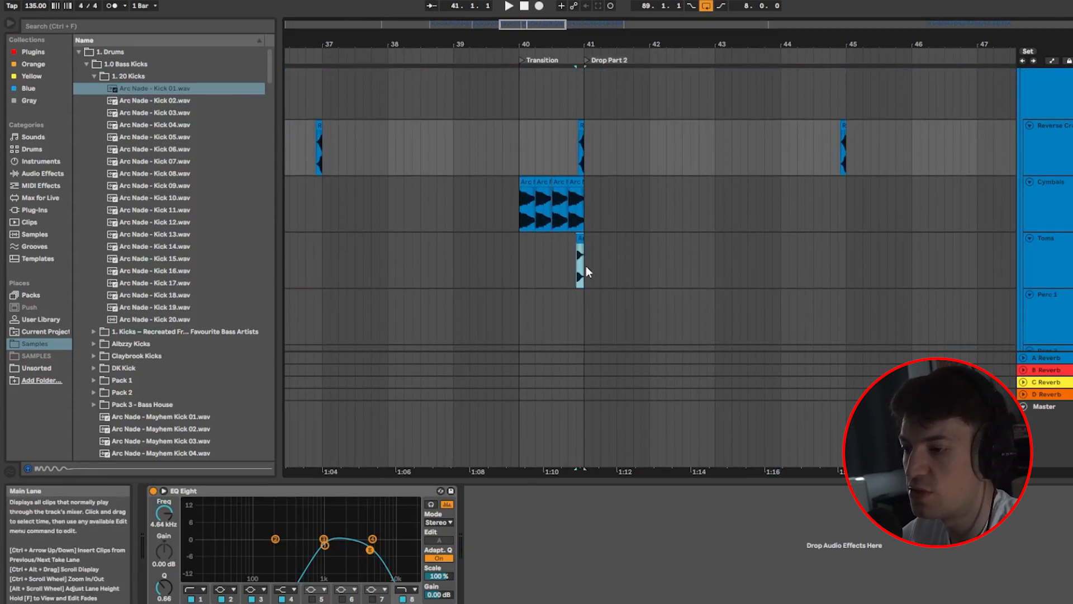
mouse_move(502, 22)
mouse_down()
mouse_move(513, 25)
mouse_move(492, 28)
mouse_move(514, 38)
mouse_up()
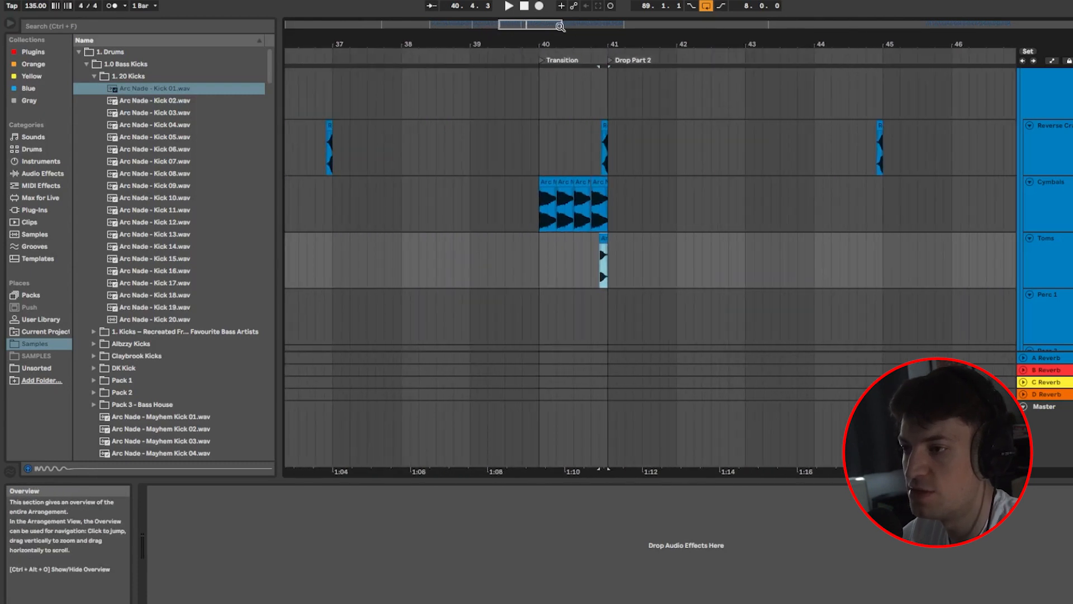
drag(561, 24, 664, 25)
click(618, 270)
scroll(617, 270, up, 8)
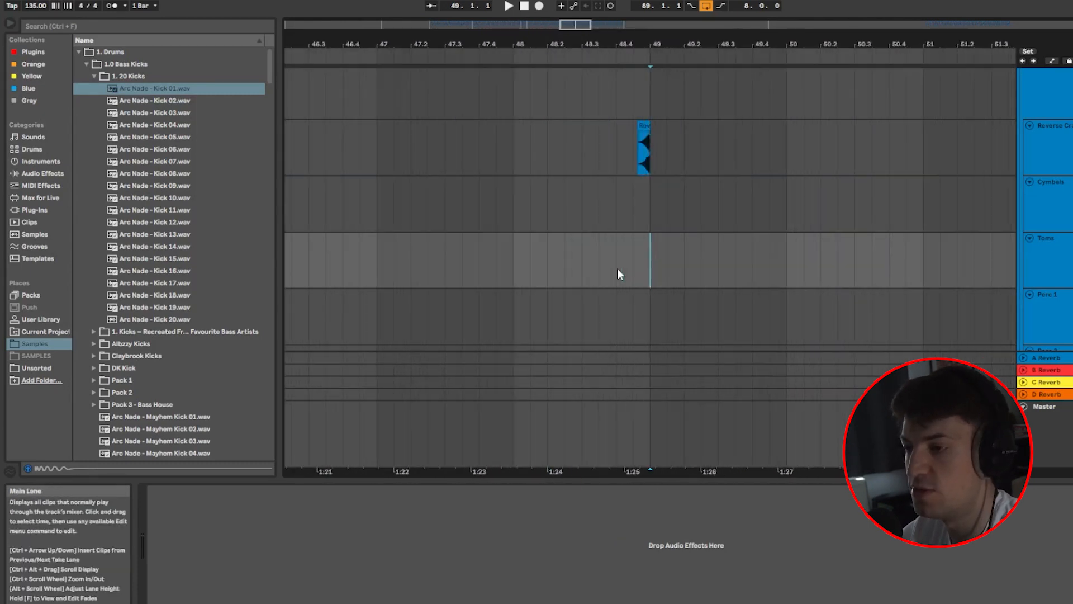
key(ctrl+v)
Step: Play bar 48 to hear the copied tom hit with the reverse crash and review the clips around it
click(465, 261)
drag(580, 25, 620, 24)
key(space)
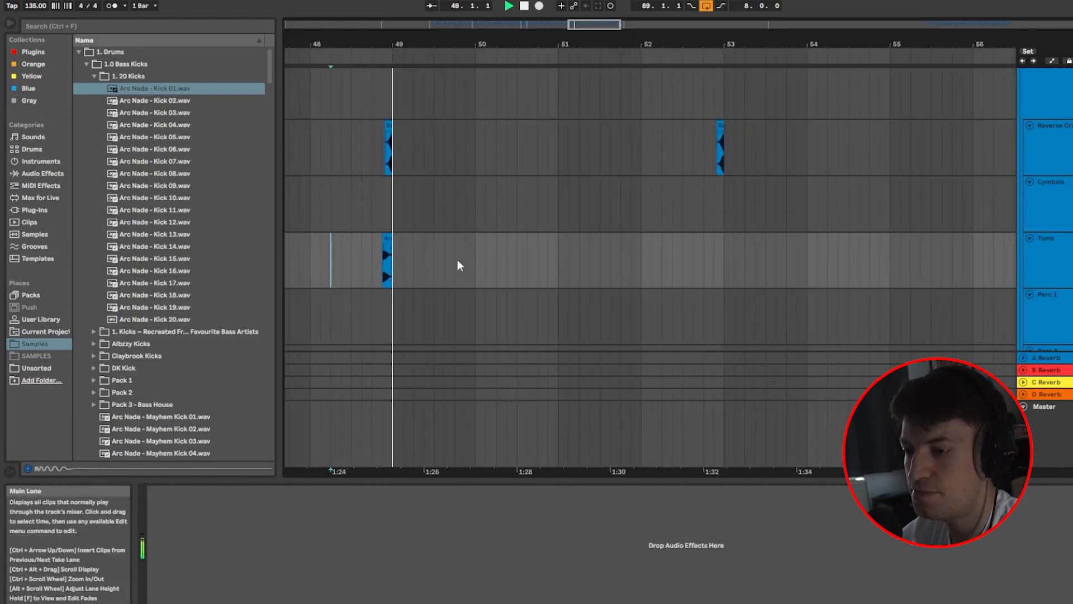
key(space)
drag(620, 24, 661, 25)
drag(569, 24, 542, 24)
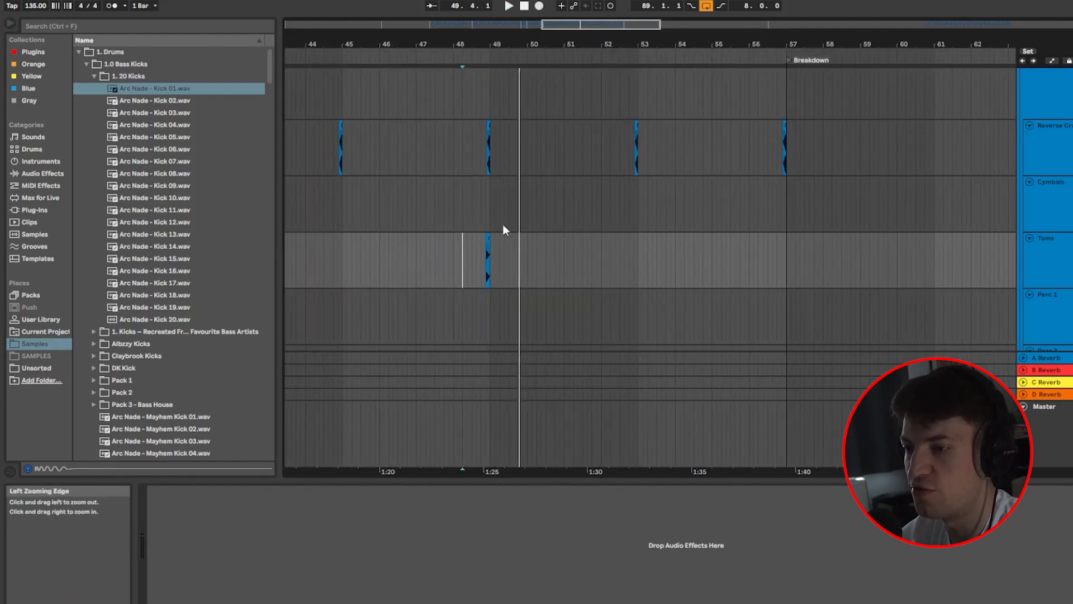
Step: Paste the tom clip at the end of bar 56, right before the Breakdown
click(541, 25)
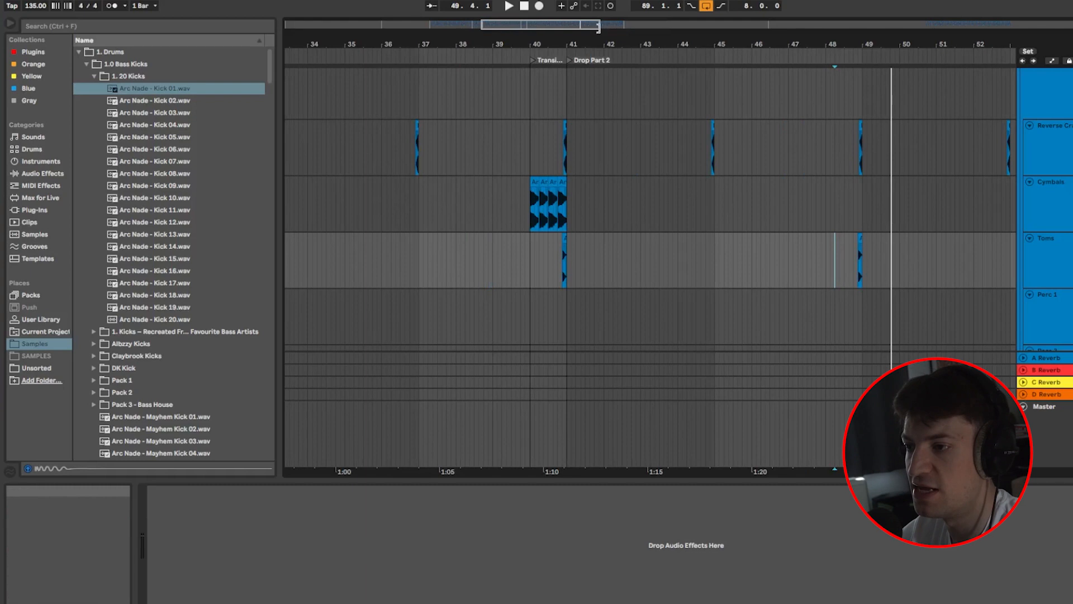
drag(599, 24, 720, 28)
click(642, 272)
scroll(639, 271, up, 10)
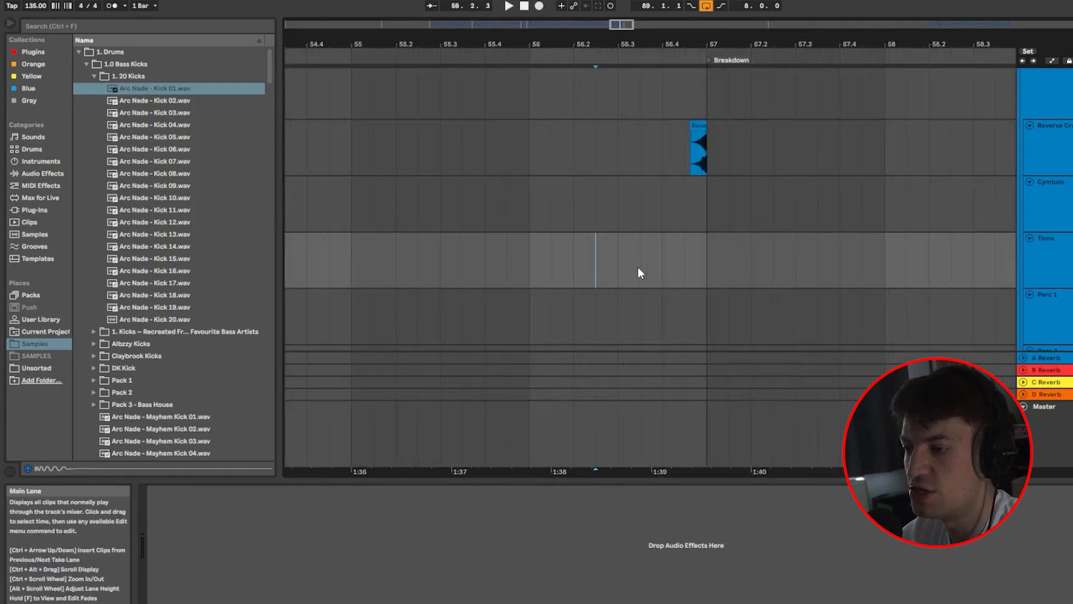
key(ctrl+v)
Step: Copy the four cymbal clips from the bar 40 transition into bar 48 and play them up to bar 49
drag(617, 25, 496, 49)
click(427, 205)
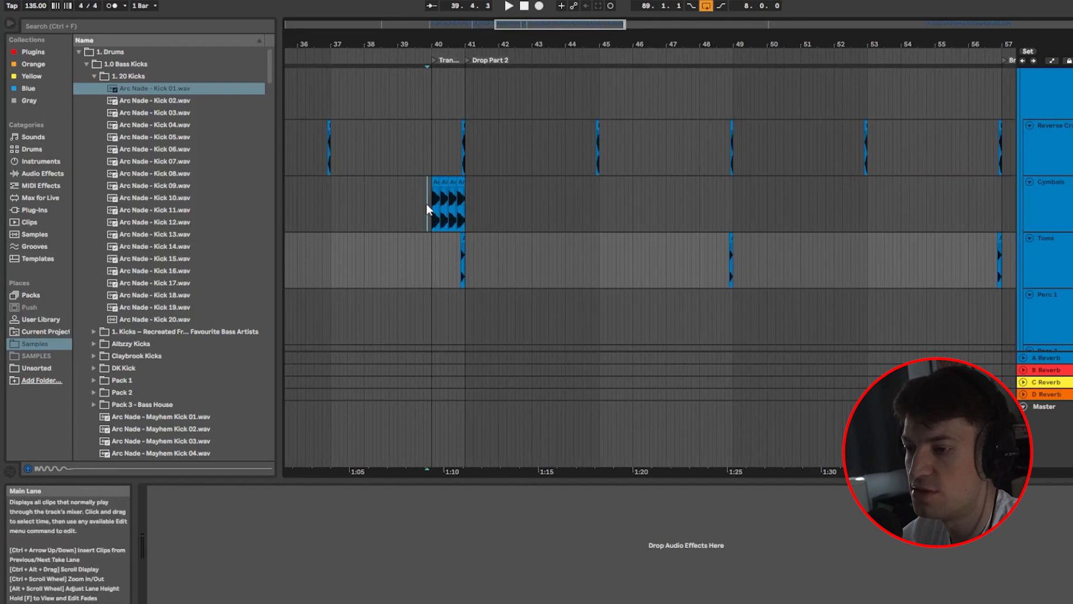
scroll(440, 209, up, 5)
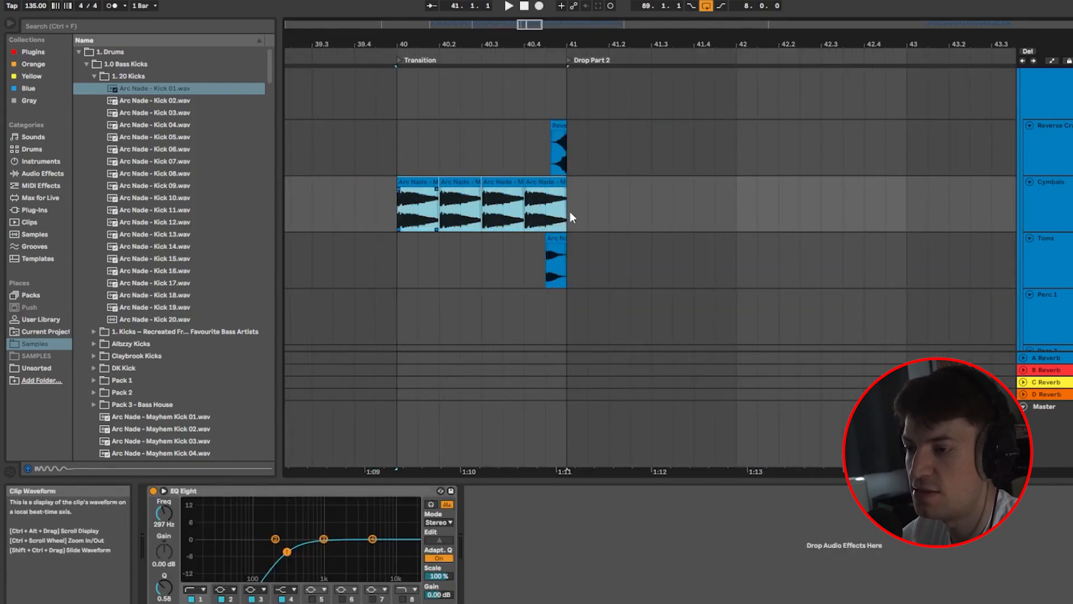
click(402, 161)
drag(519, 25, 405, 25)
drag(520, 25, 603, 25)
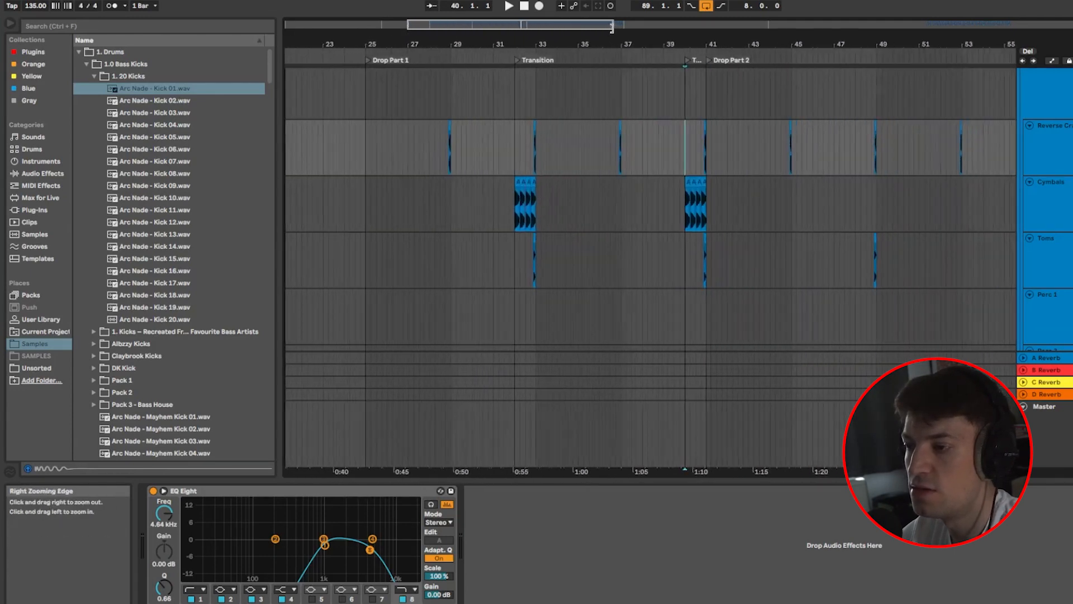
scroll(643, 215, right, 5)
click(642, 209)
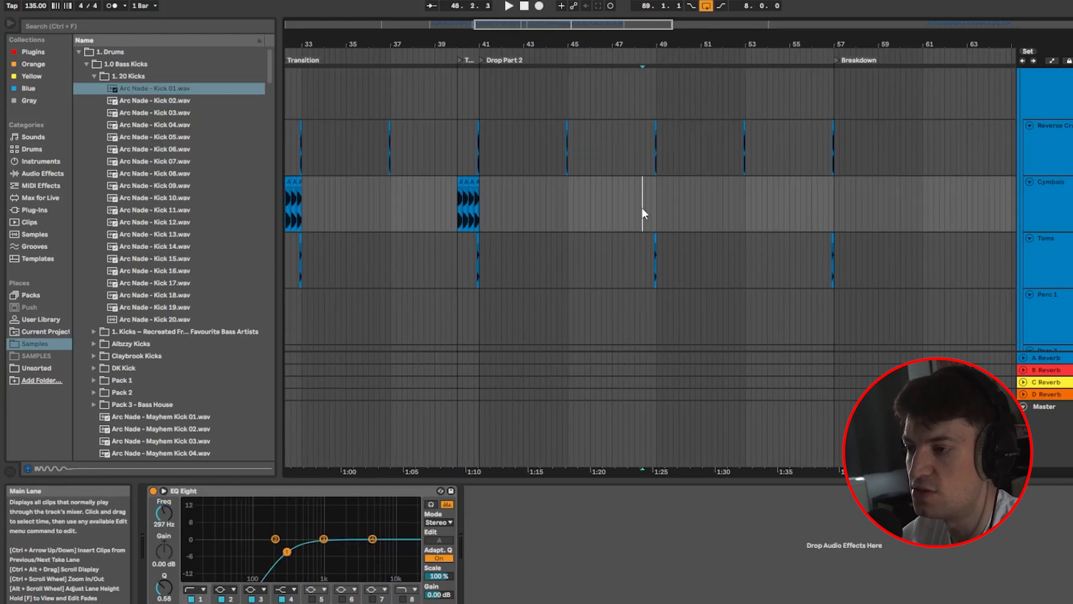
scroll(643, 207, up, 6)
click(554, 208)
key(ctrl+v)
click(542, 195)
key(space)
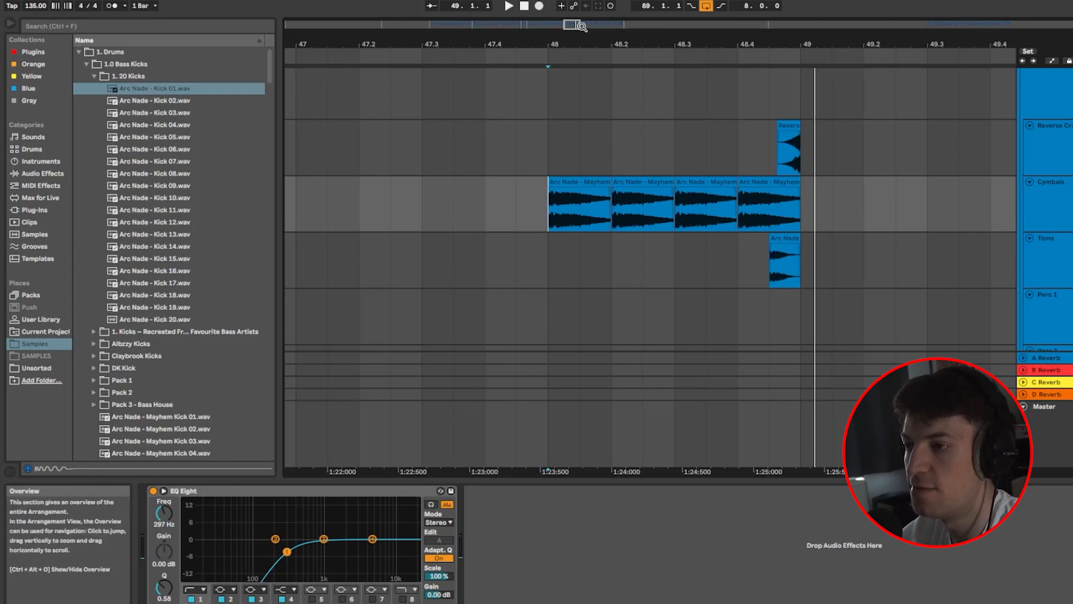
Step: Paste the four cymbal clips into bar 56 on the Cymbals track, ending at the Breakdown
drag(584, 29, 727, 25)
drag(607, 28, 596, 38)
click(605, 208)
scroll(605, 208, up, 3)
scroll(605, 208, up, 3)
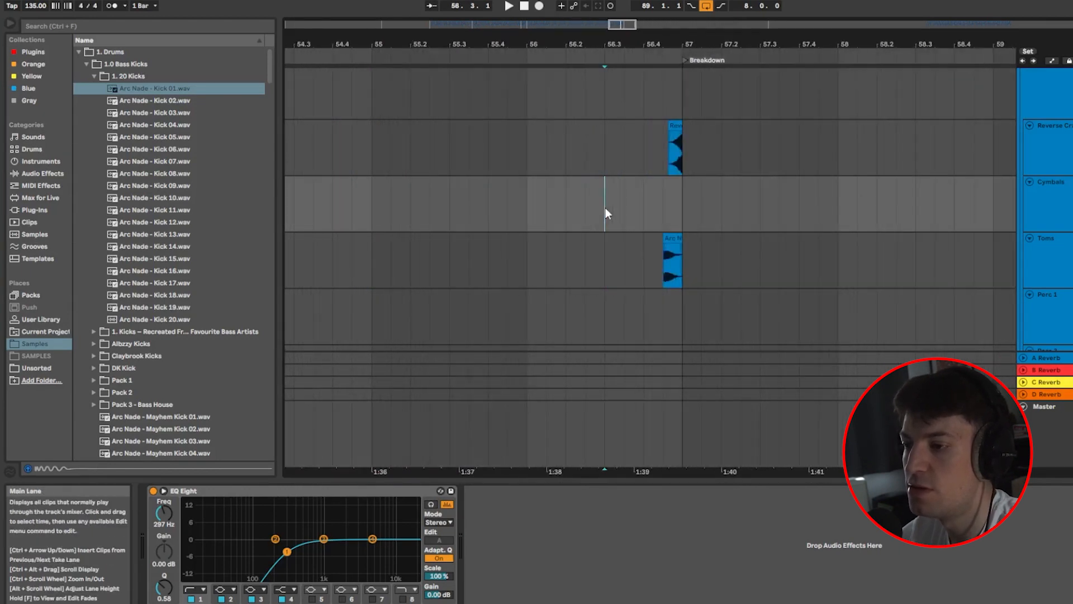
click(531, 213)
key(ctrl+v)
Step: Select the Perc 1 track and open the Acoustic folder within 3. Snares > 3. 45 Snares in the sample library
drag(608, 26, 552, 39)
scroll(1038, 255, down, 2)
click(1040, 261)
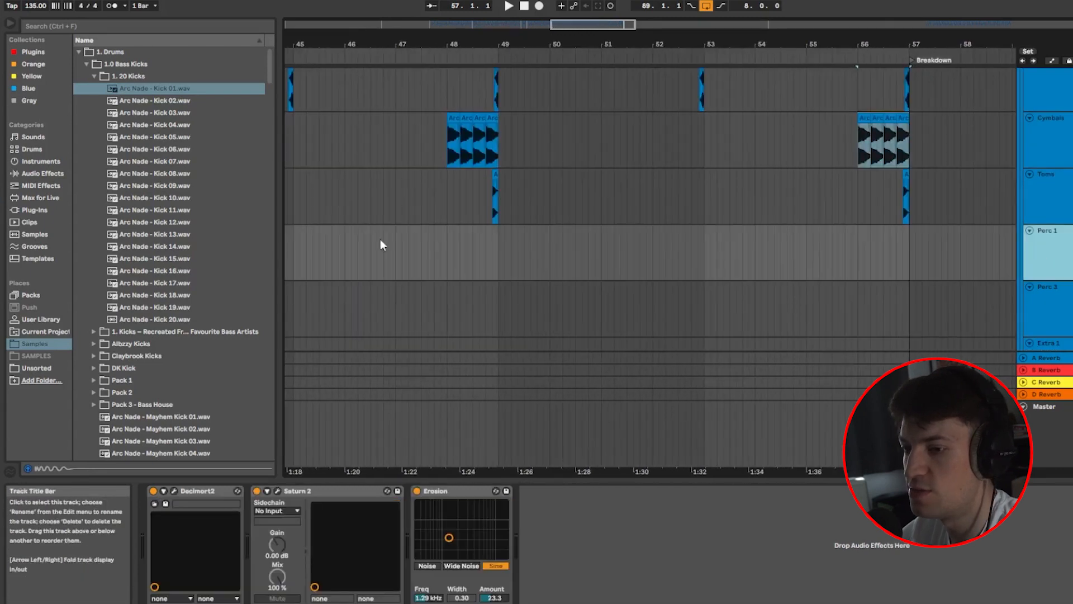
click(39, 341)
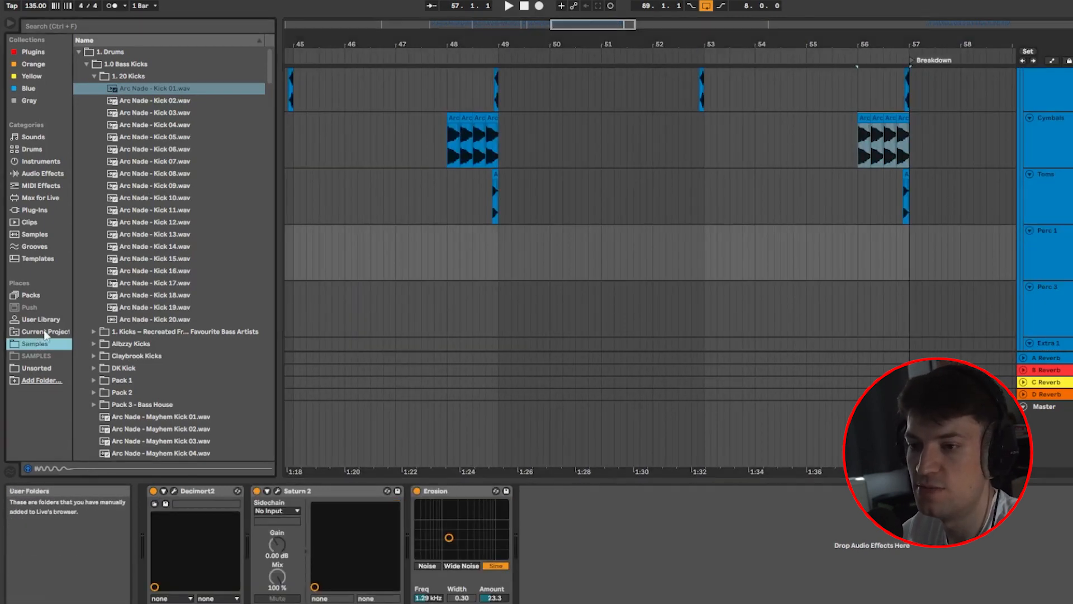
click(86, 64)
click(87, 113)
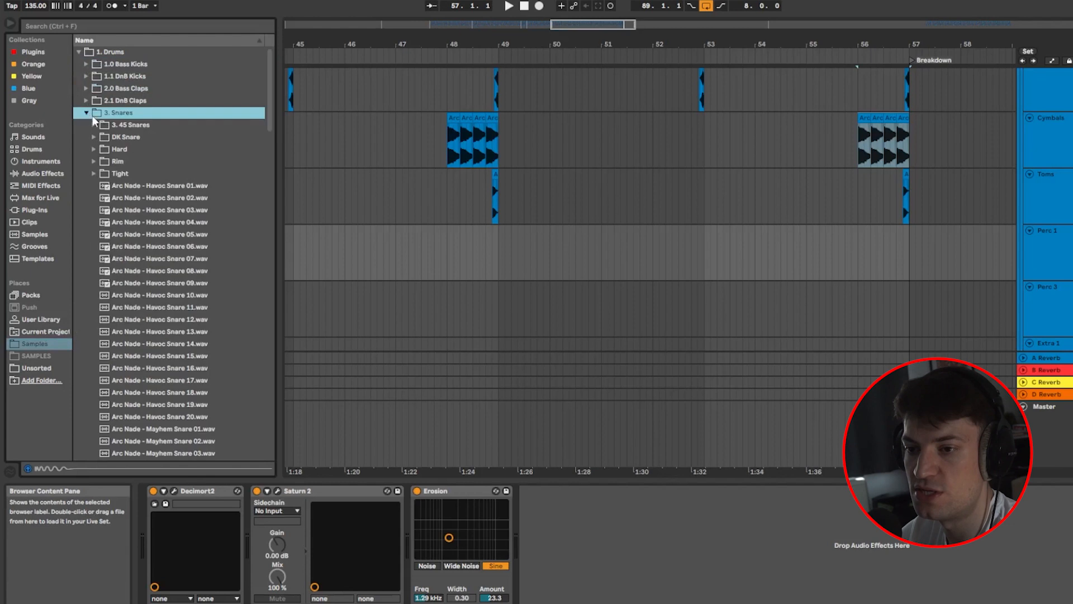
click(93, 125)
click(102, 138)
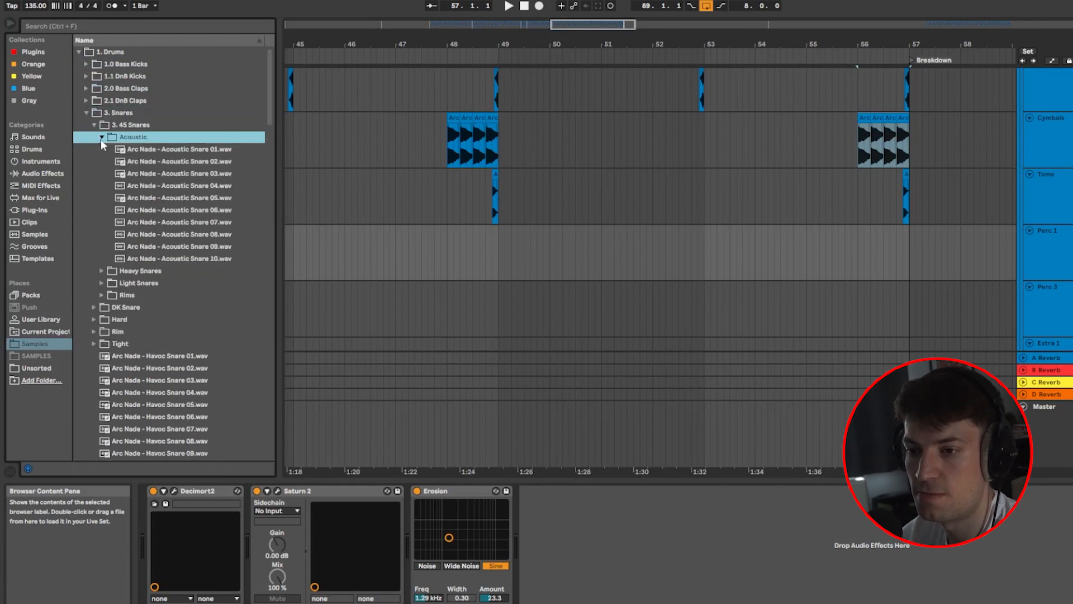
Step: Audition the acoustic snares, place Arc Nade - Acoustic Snare 03 at bar 48 on Perc 1, and play it with the cymbals
click(134, 151)
click(145, 164)
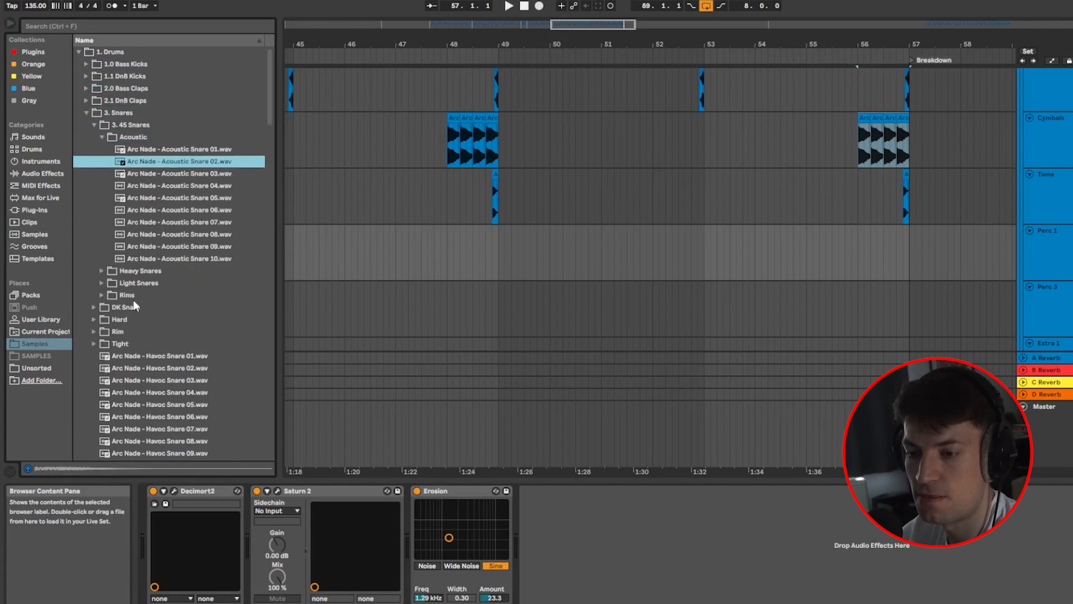
click(184, 172)
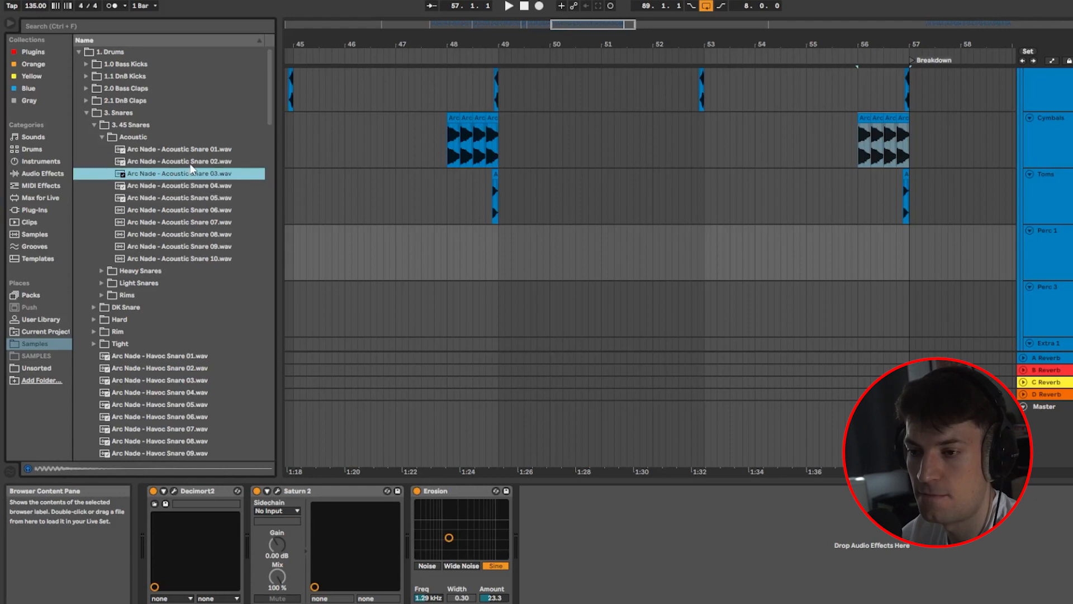
drag(190, 167, 449, 251)
click(395, 213)
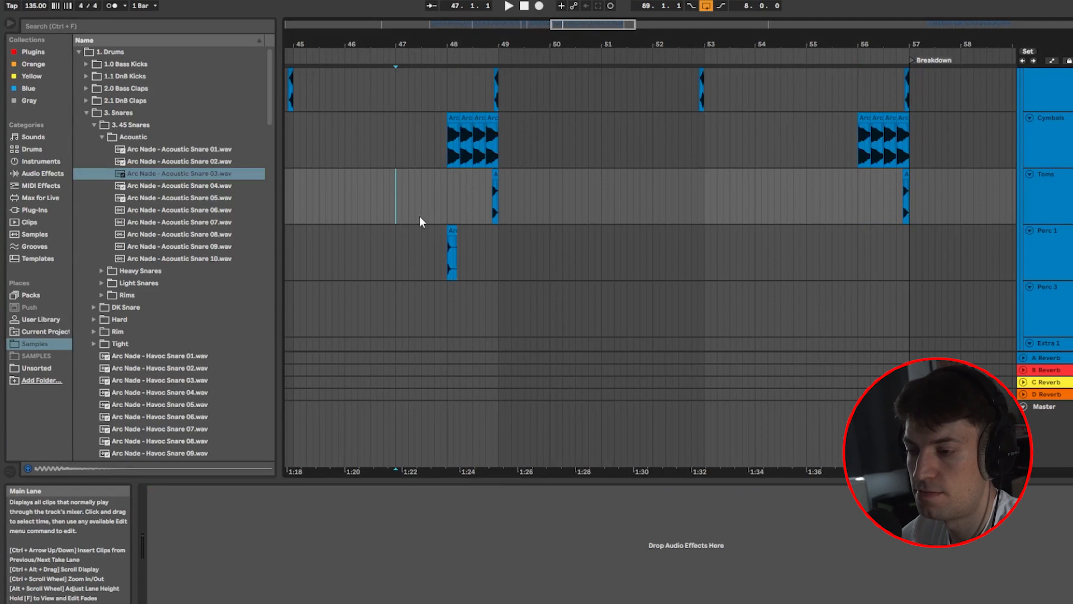
scroll(419, 216, up, 2)
key(space)
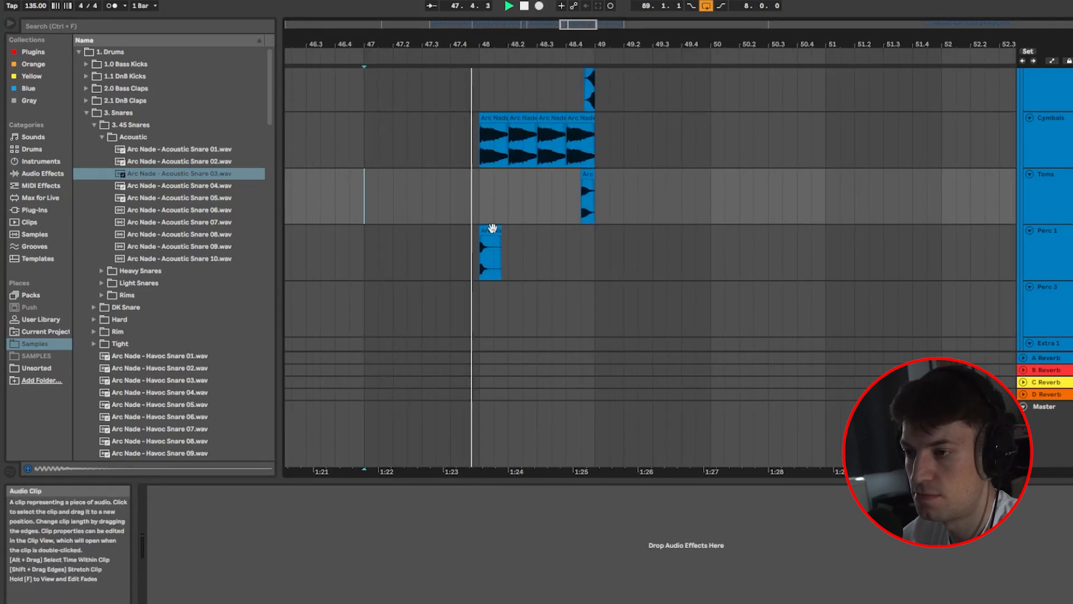
scroll(476, 226, up, 3)
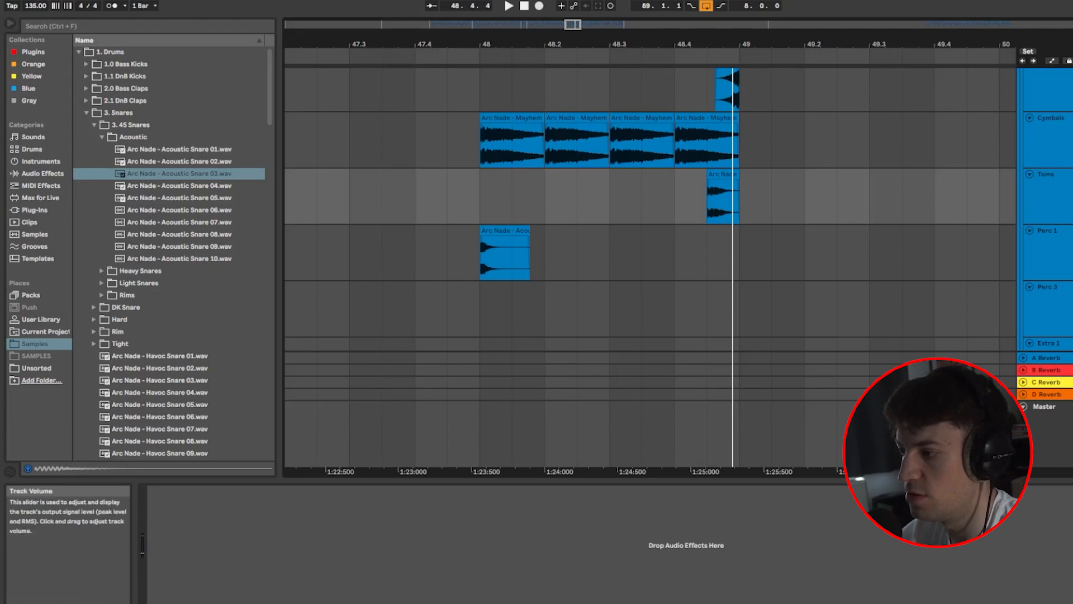
click(464, 268)
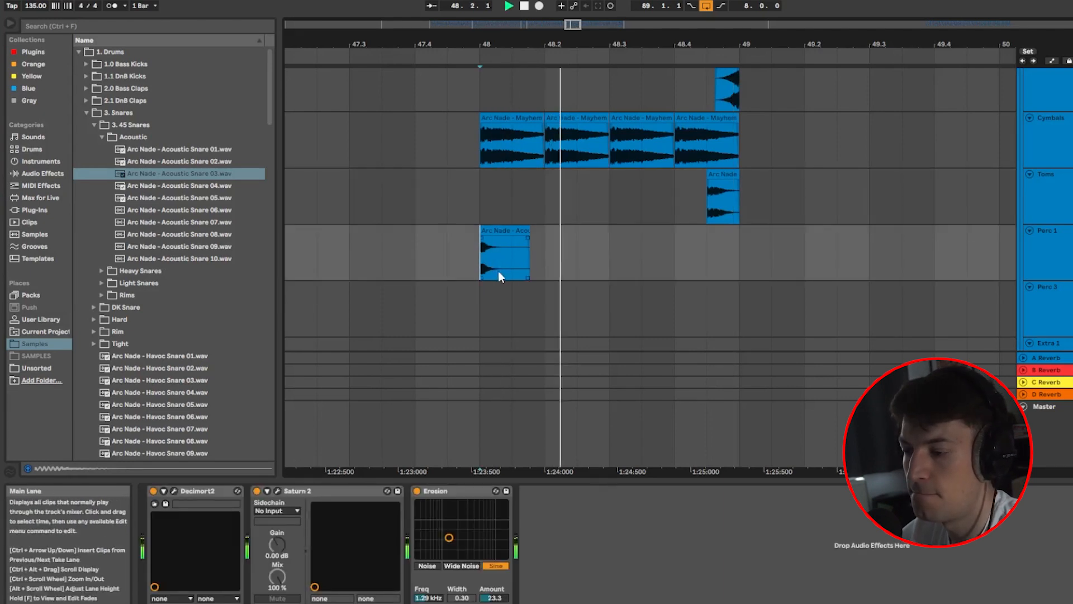
key(space)
Step: Set the fixed grid to 1/16 and cut the tail of the Perc 1 snare clip to an eighth note
right_click(559, 265)
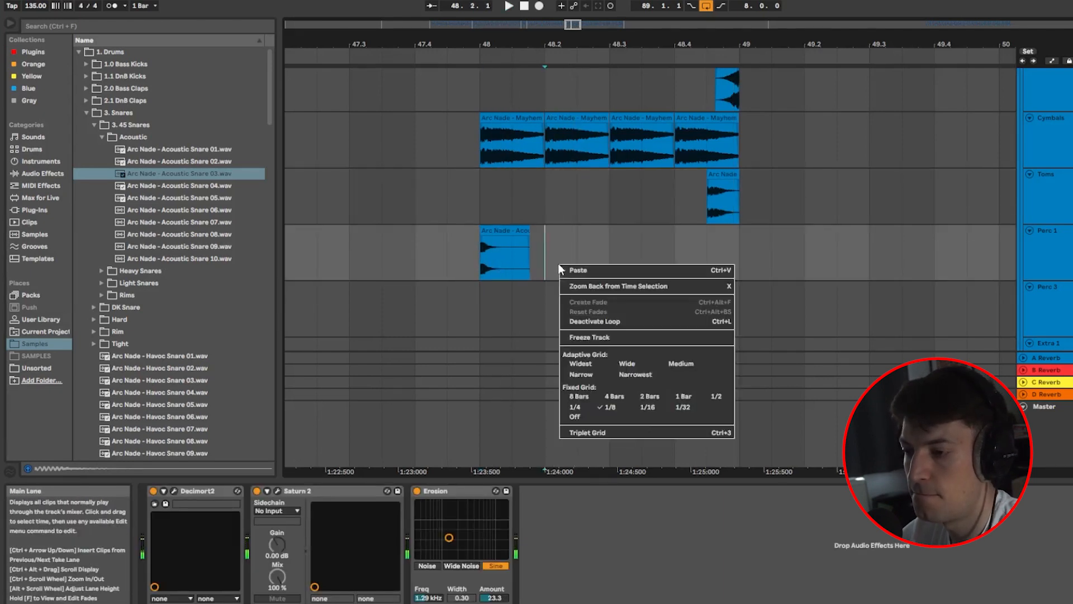
click(647, 407)
mouse_move(512, 269)
mouse_down()
mouse_move(547, 264)
mouse_move(485, 260)
mouse_up()
key(Delete)
Step: Copy the trimmed snare clip to 48.1.4 and 48.2.3 on Perc 1 and play the three hits
click(510, 261)
key(ctrl+c)
scroll(524, 261, up, 3)
click(525, 259)
key(ctrl+v)
click(634, 263)
key(ctrl+v)
click(384, 247)
key(space)
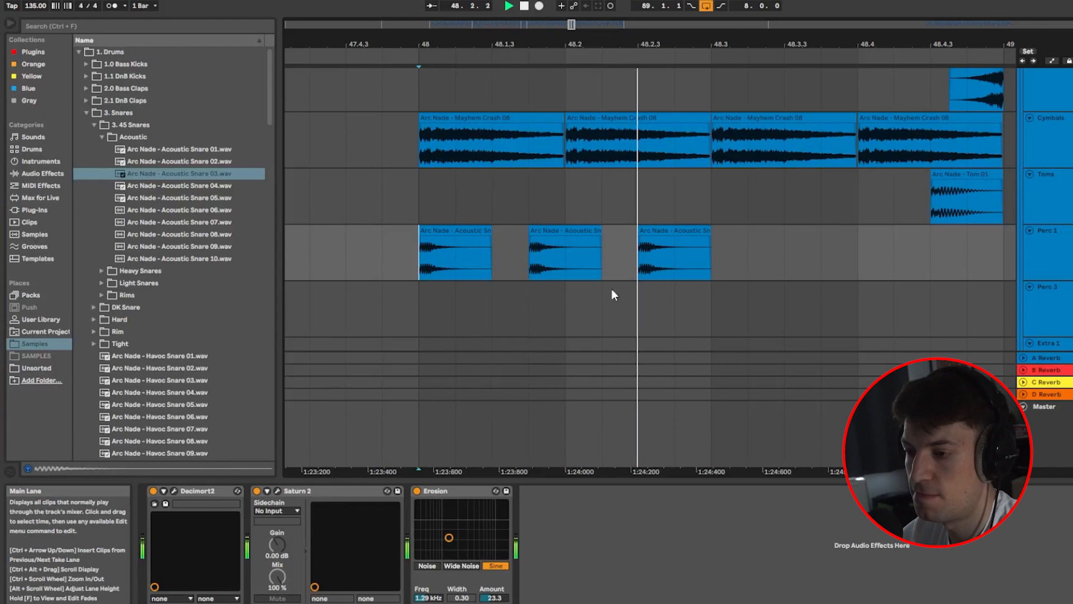
scroll(686, 262, down, 3)
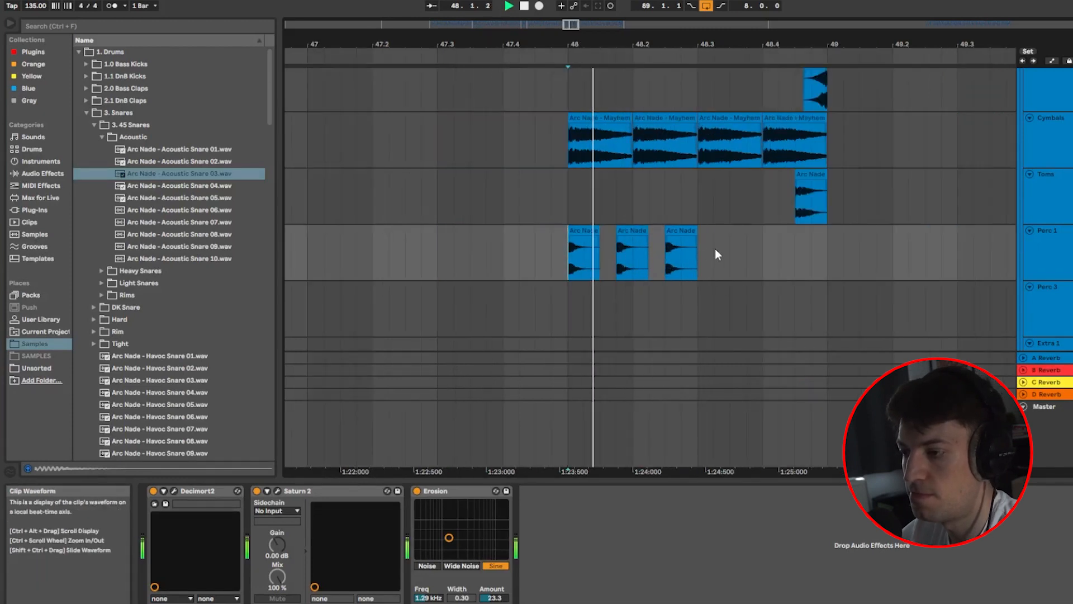
key(space)
Step: Paste three more snare hits at 48.3, 48.3.4 and 48.4.3 on Perc 1 and play the fill into bar 49
click(706, 256)
key(ctrl+v)
click(749, 256)
key(ctrl+v)
click(797, 255)
key(ctrl+v)
key(space)
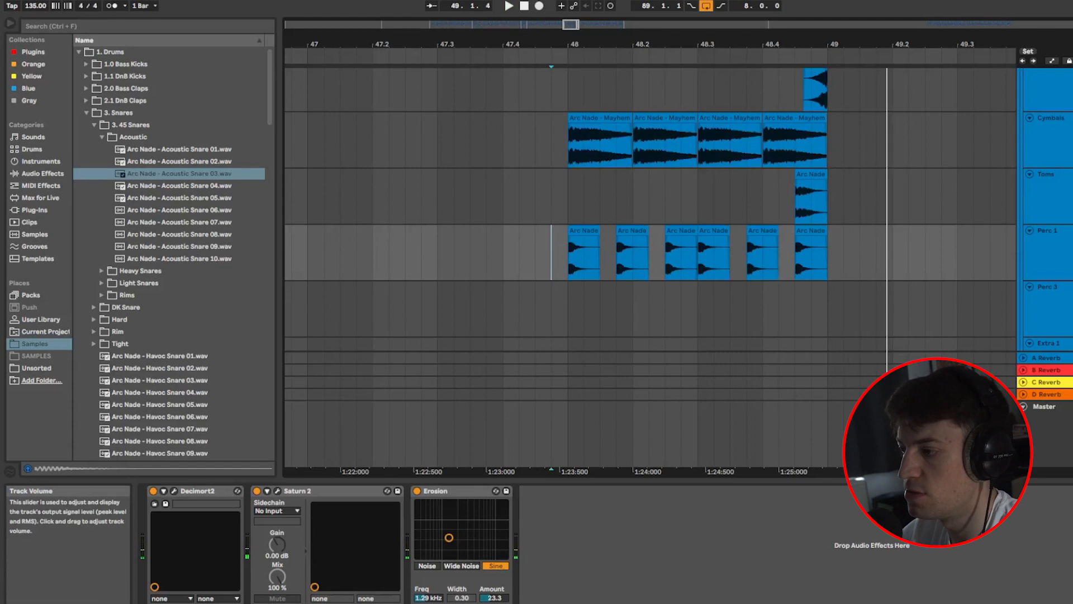
click(439, 150)
key(space)
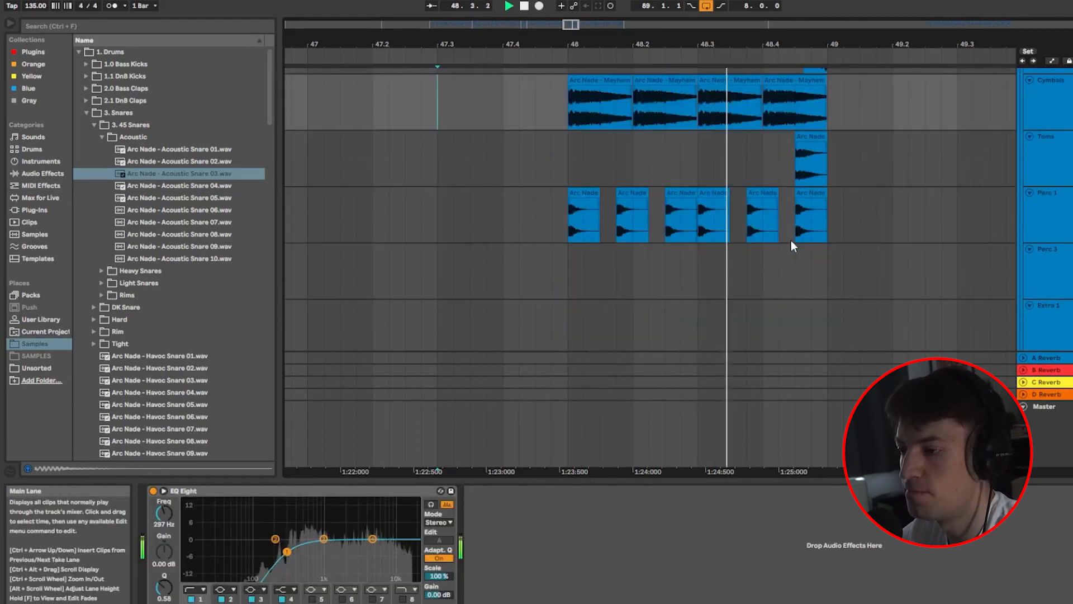
scroll(784, 240, down, 2)
key(space)
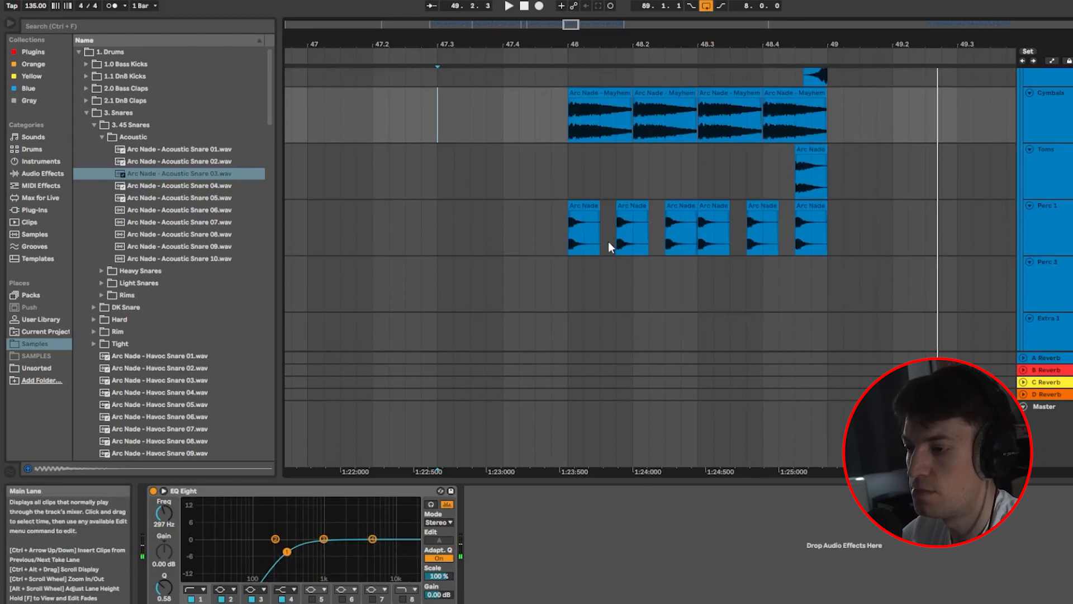
Step: Shorten the snare hit at 48.1.4 to a sixteenth note, duplicate it at 48.2, and play the pattern
scroll(698, 226, up, 3)
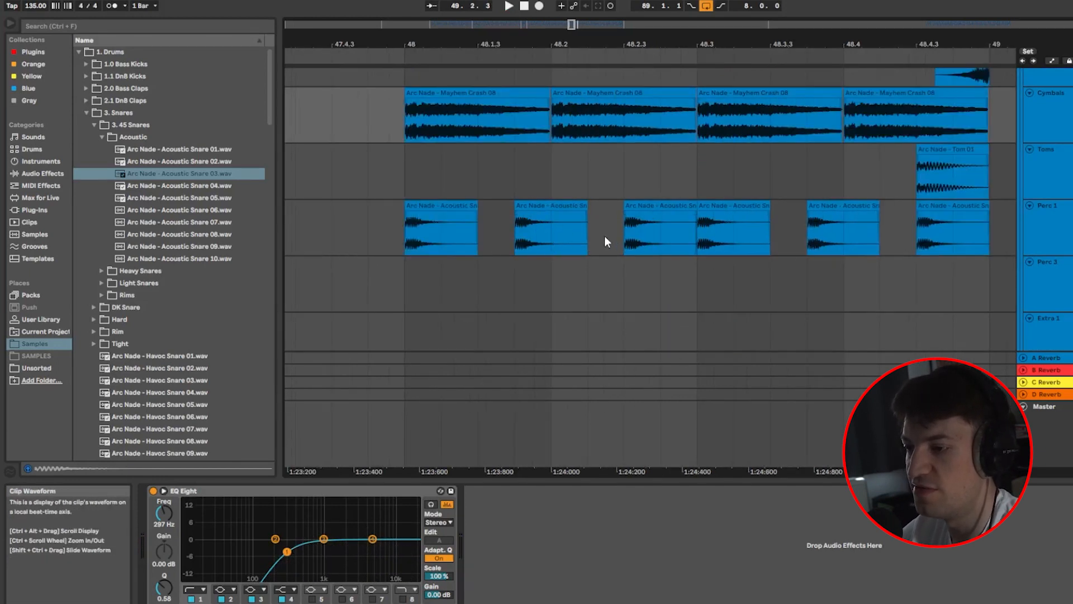
drag(605, 242, 561, 240)
key(Delete)
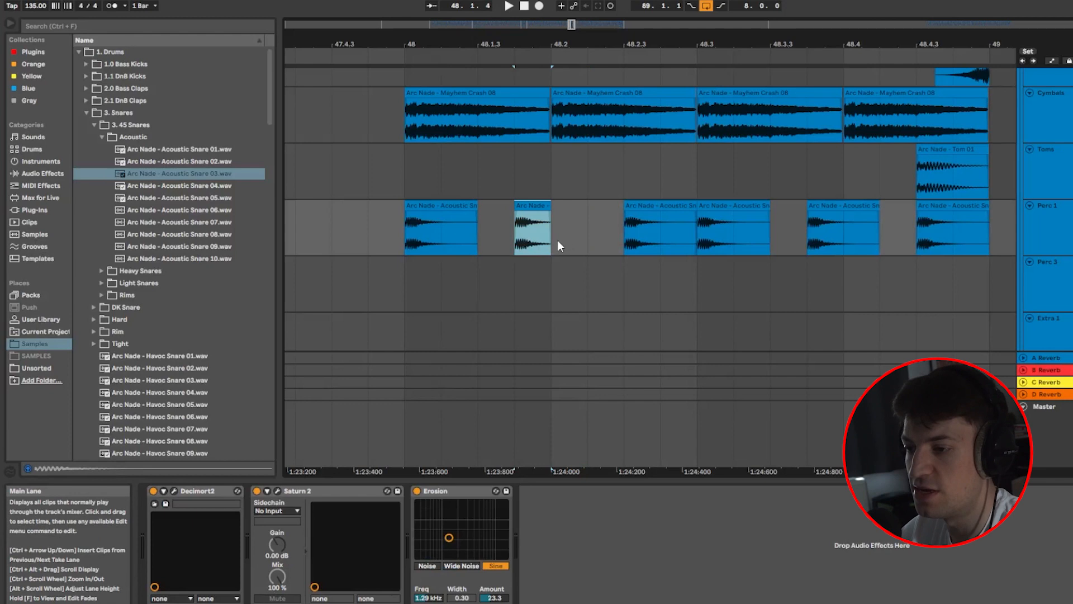
key(ctrl+d)
click(408, 234)
key(space)
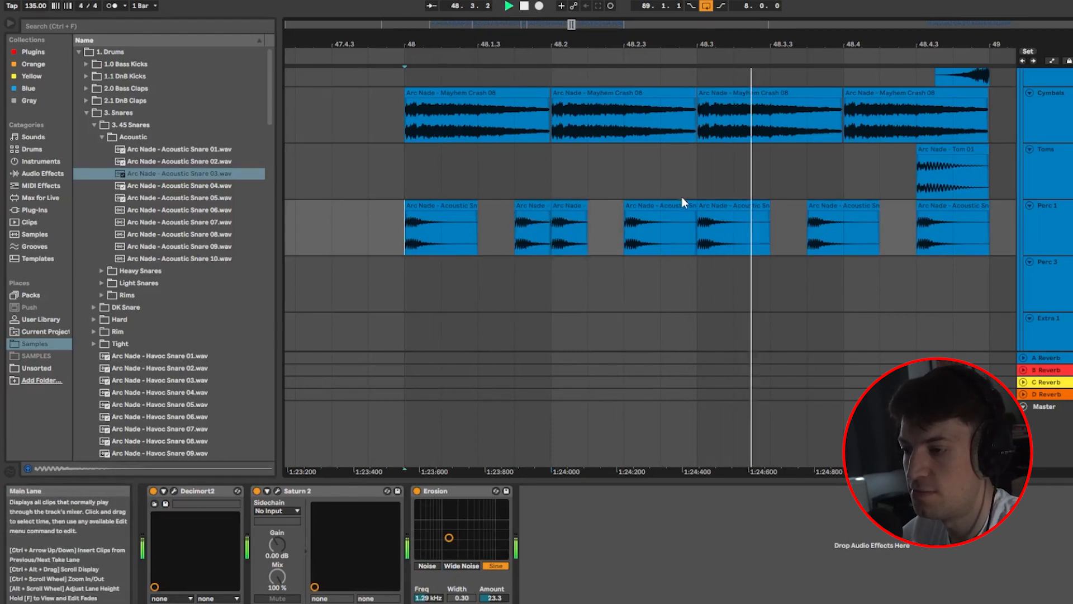
key(space)
Step: Try an extra sixteenth-note snare hit at 48.3.3 on Perc 1, play it, and delete it
click(770, 229)
key(ctrl+v)
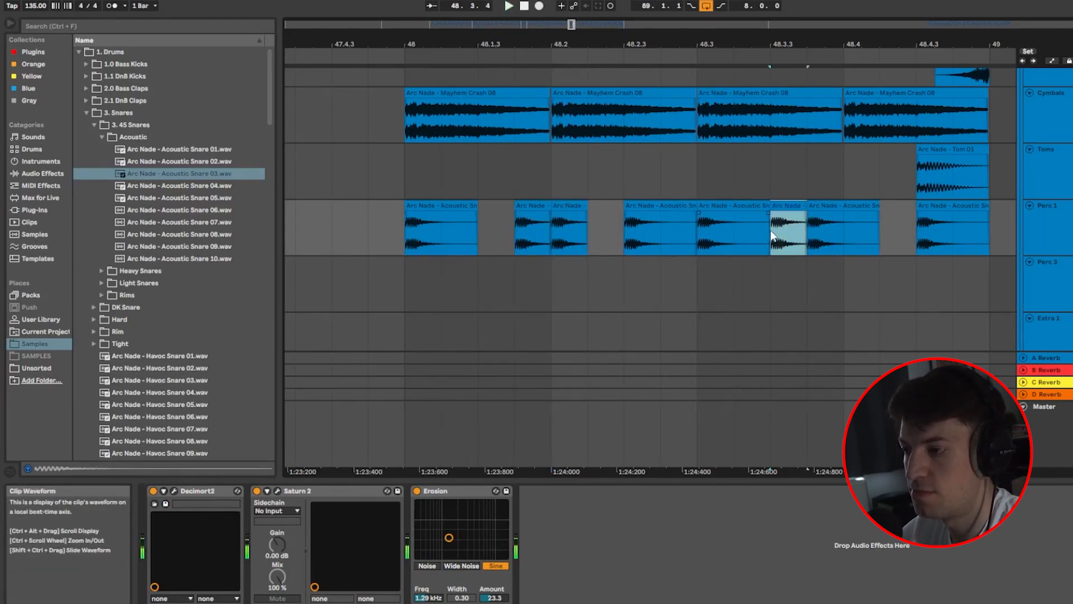
click(414, 233)
key(space)
scroll(683, 218, down, 3)
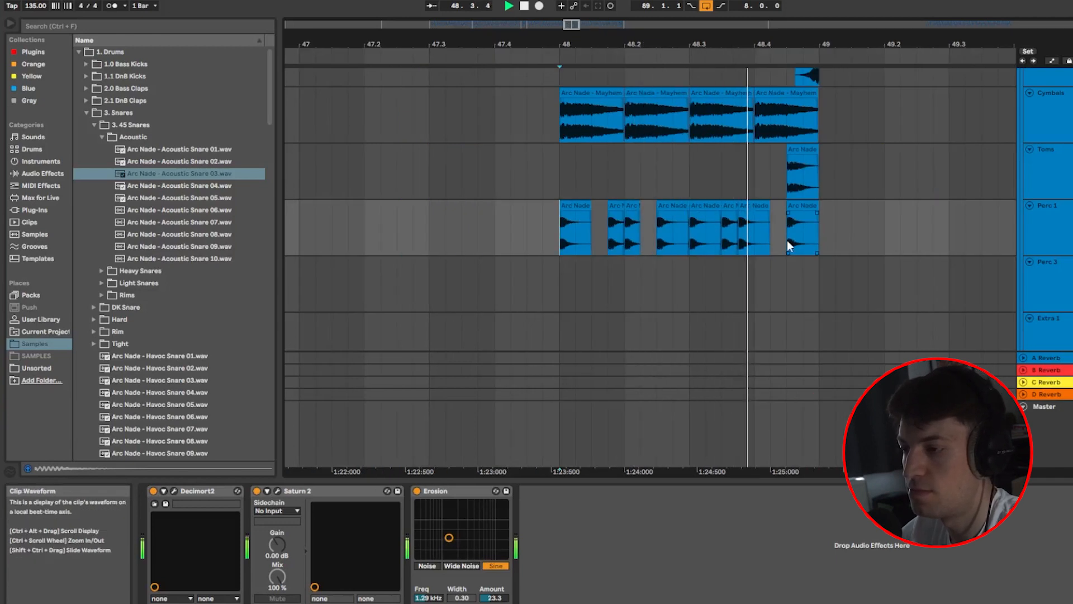
key(space)
click(729, 237)
key(Delete)
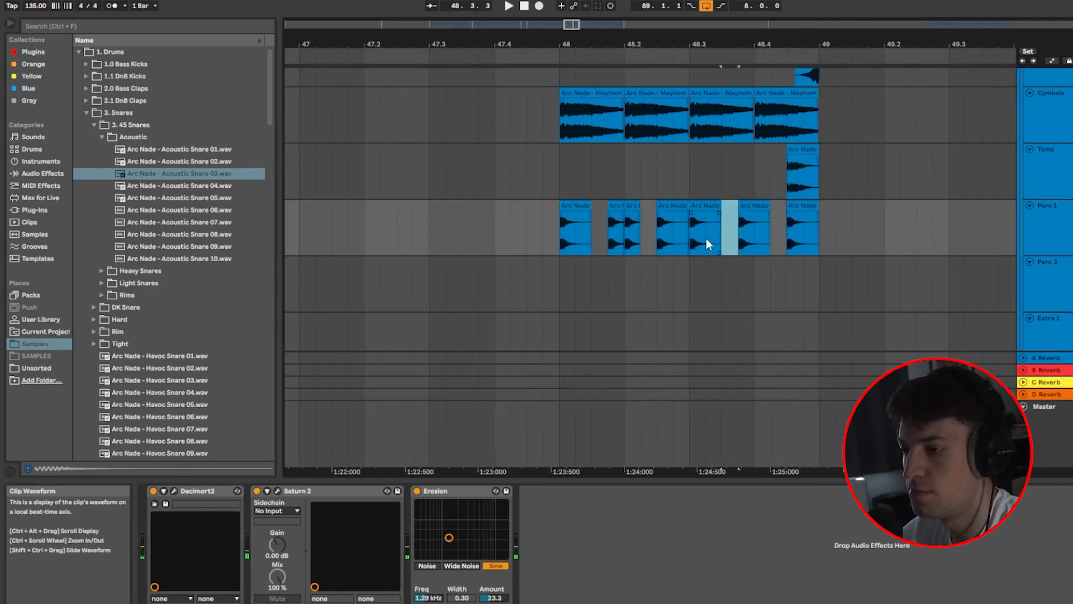
Step: Try an extra short snare hit at 48.3.2 on Perc 1, play the fill, and delete that hit
click(706, 238)
key(ctrl+v)
click(565, 233)
key(space)
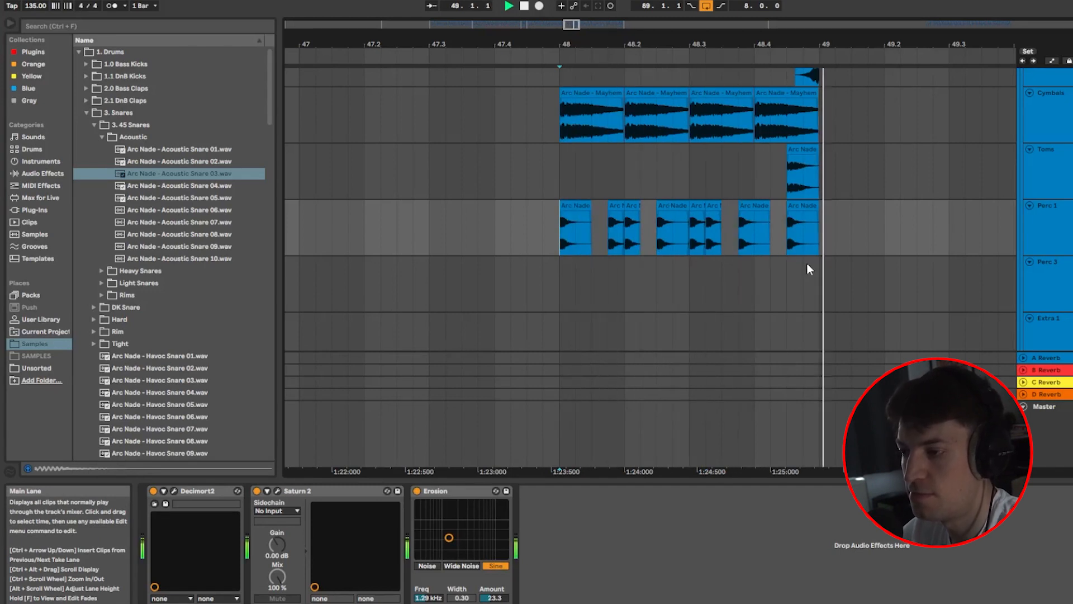
key(space)
drag(706, 229, 723, 228)
key(Delete)
Step: Try a short snare hit at 48.4.2 on Perc 1, play the fill, and undo the paste
click(770, 229)
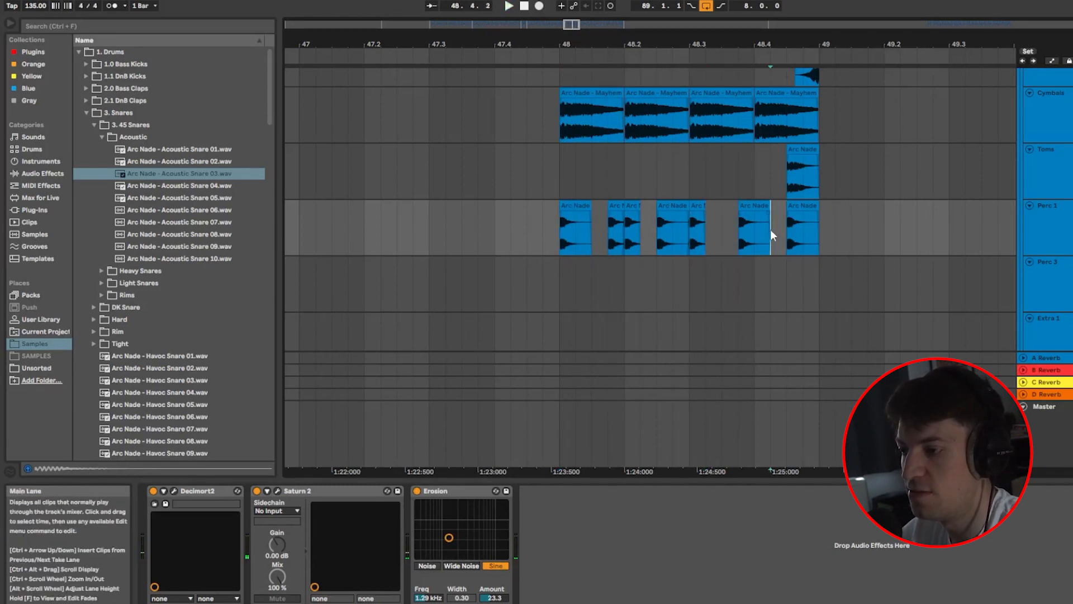
key(ctrl+v)
click(559, 246)
key(space)
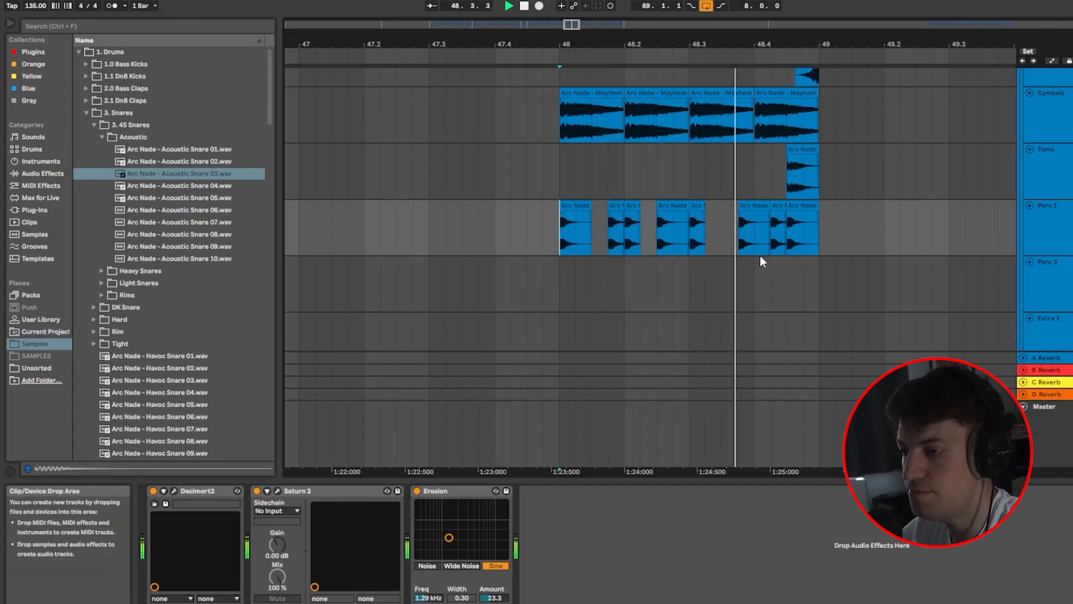
key(space)
key(space)
key(ctrl+z)
key(space)
Step: Extend the snare clip at 48.3 on Perc 1 to an eighth note and play the fill
drag(703, 207, 714, 206)
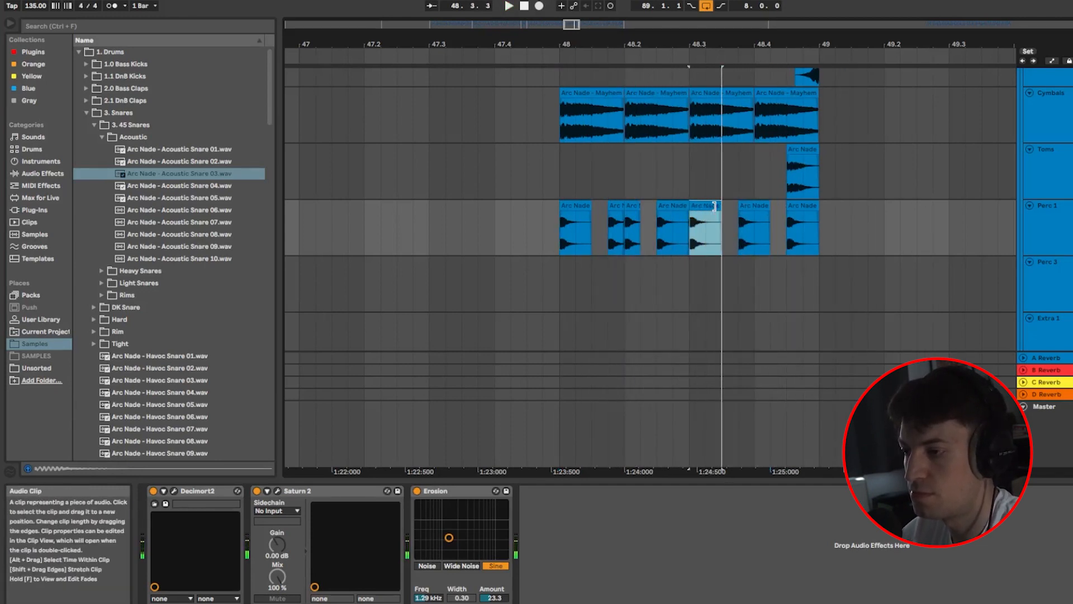
click(561, 232)
key(space)
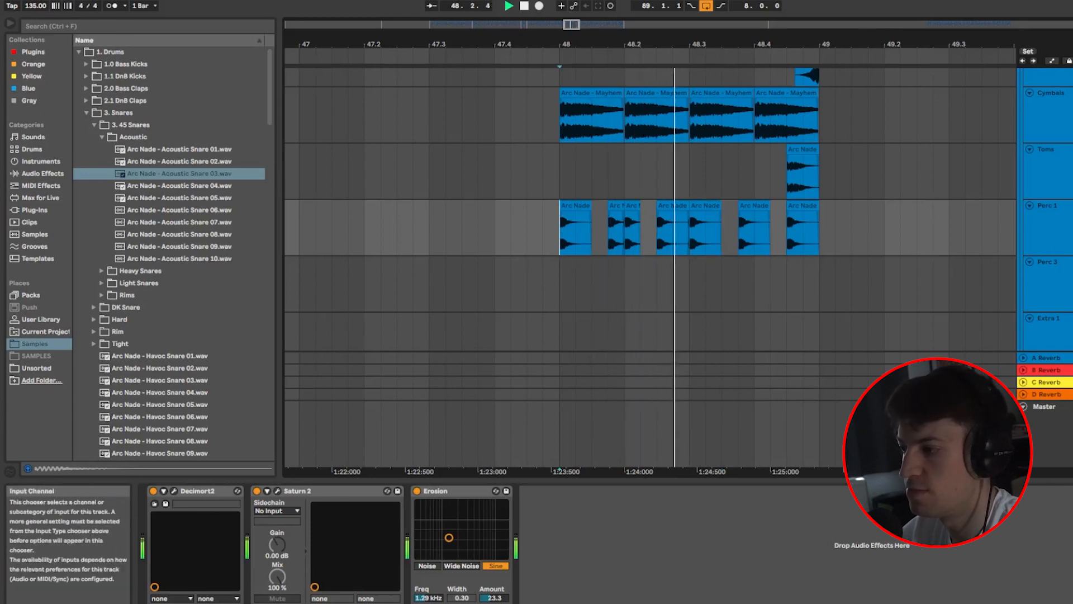
key(space)
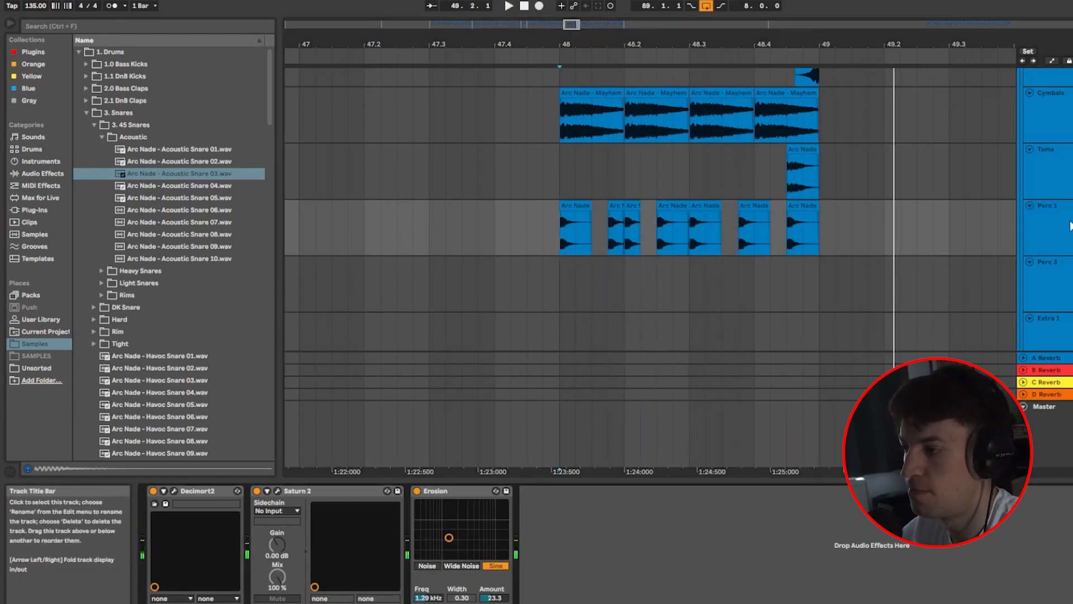
Step: Play the transition through bar 48 and review how the reverse crash, cymbals, tom and snare percussion work together
scroll(740, 268, up, 3)
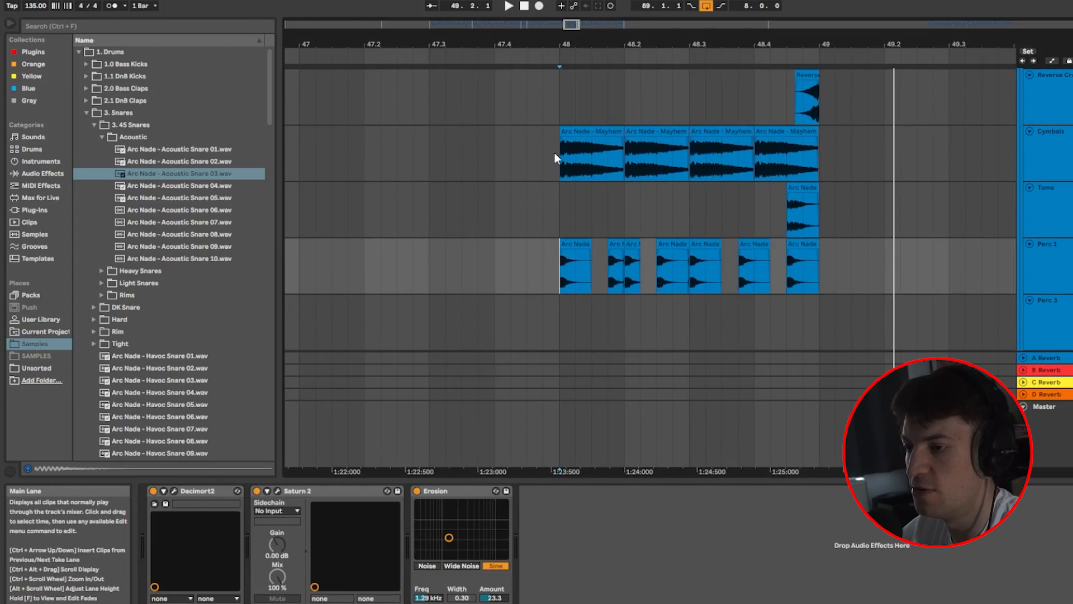
click(555, 158)
scroll(656, 271, up, 3)
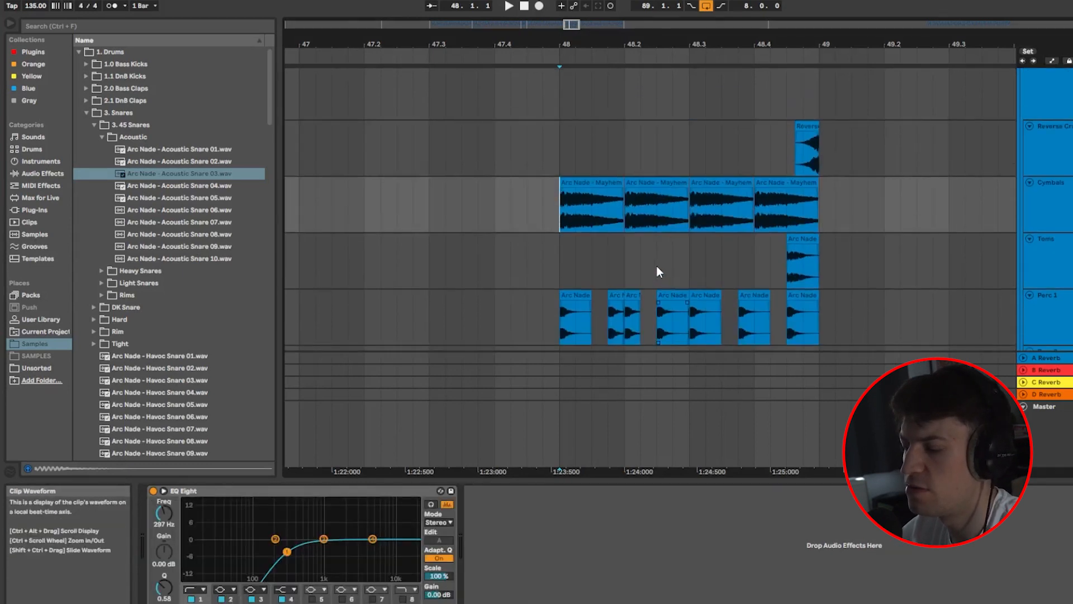
scroll(657, 266, down, 2)
click(552, 169)
scroll(634, 259, down, 4)
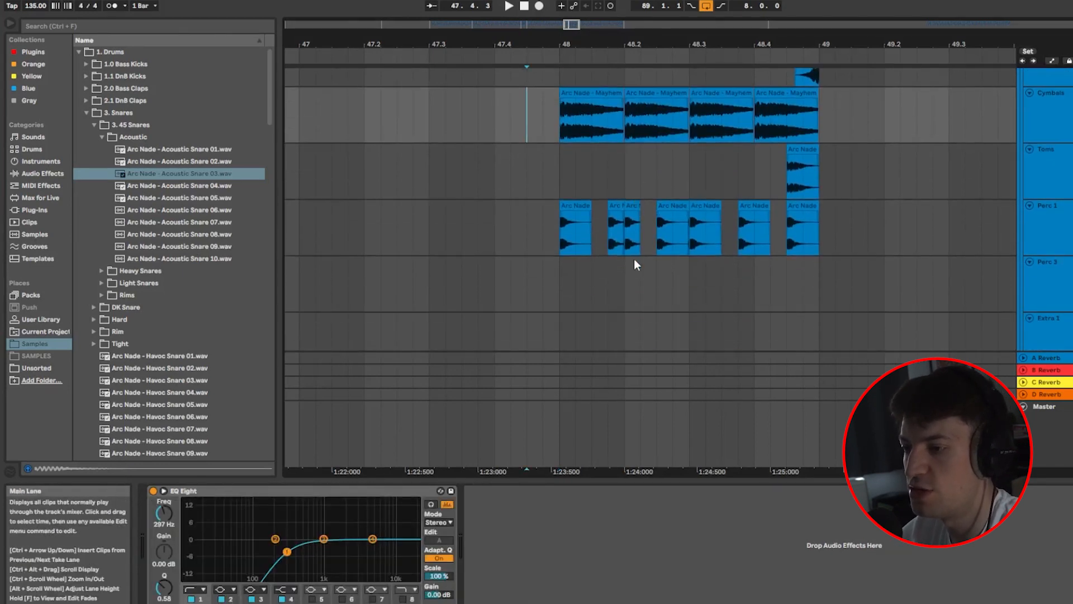
key(space)
scroll(796, 214, down, 6)
scroll(804, 220, up, 10)
scroll(815, 205, down, 2)
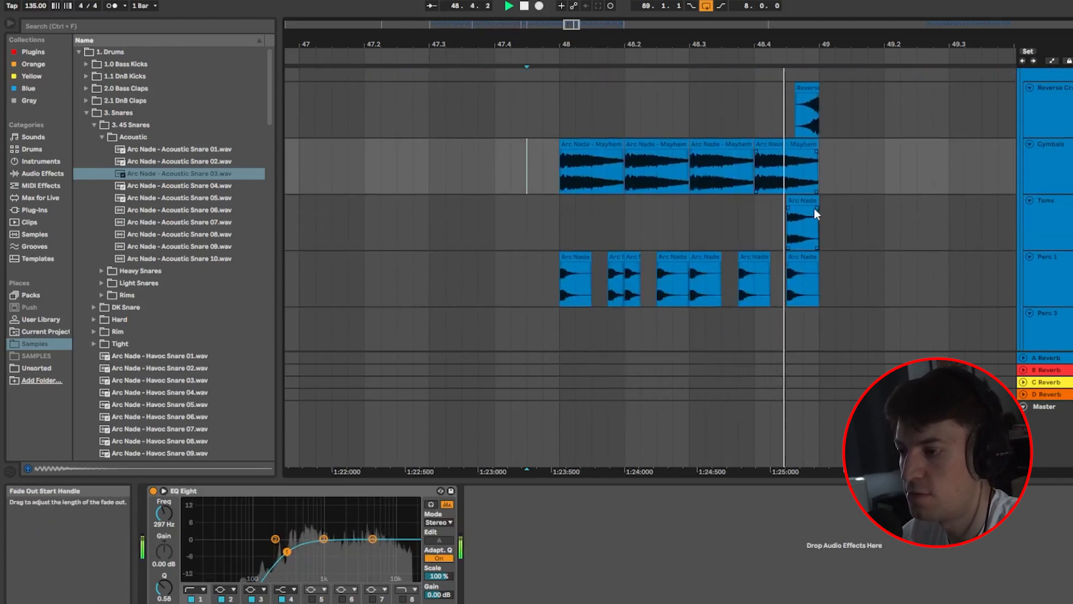
scroll(796, 204, down, 2)
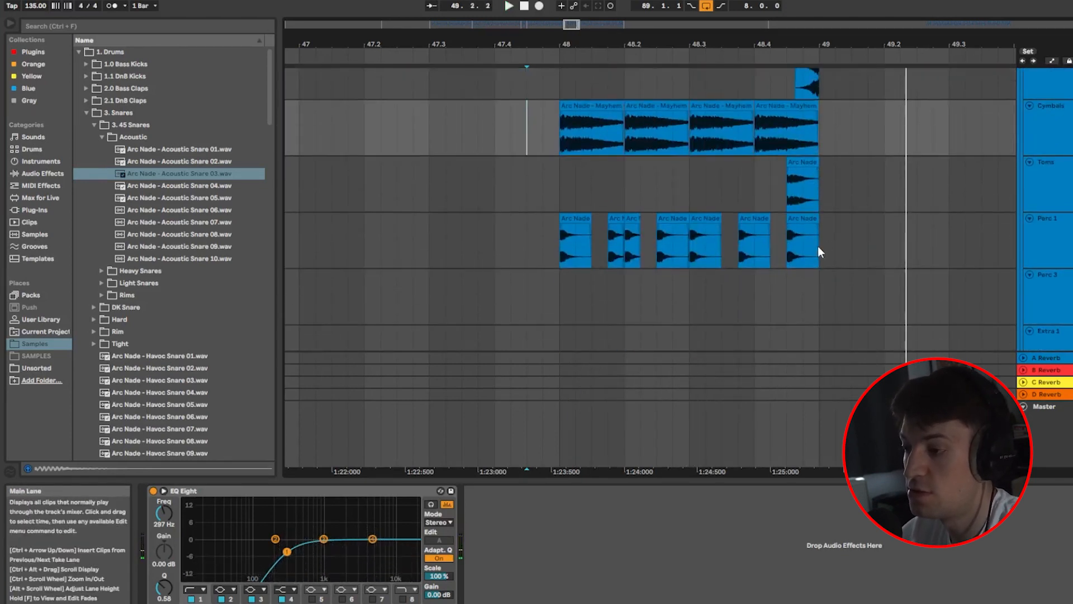
Step: Copy the whole snare pattern in bar 48 on Perc 1 to bar 56, ending at the Breakdown
drag(818, 246, 572, 257)
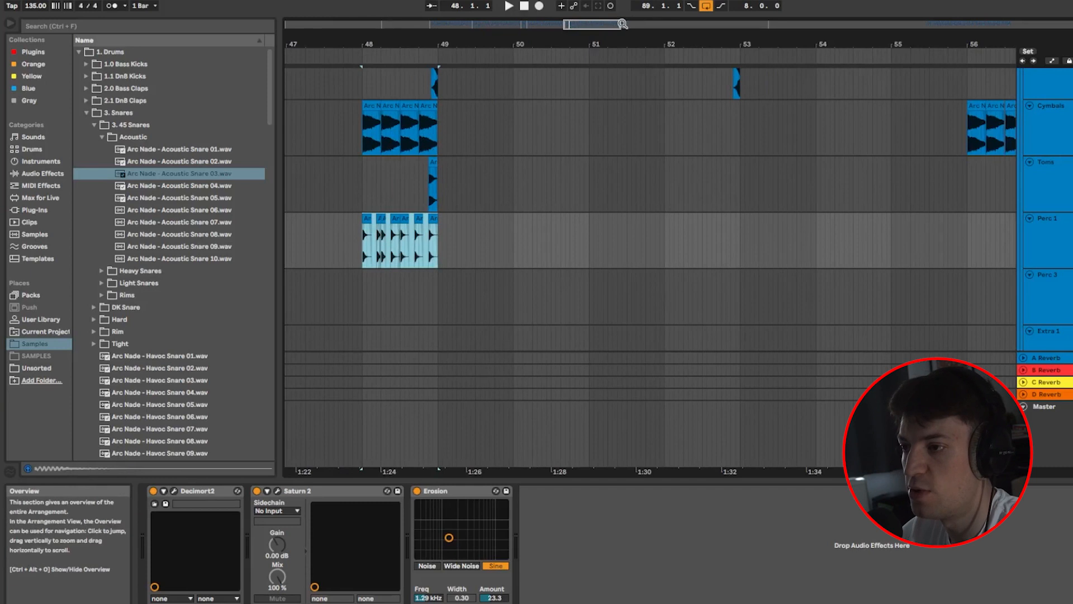
drag(622, 24, 648, 25)
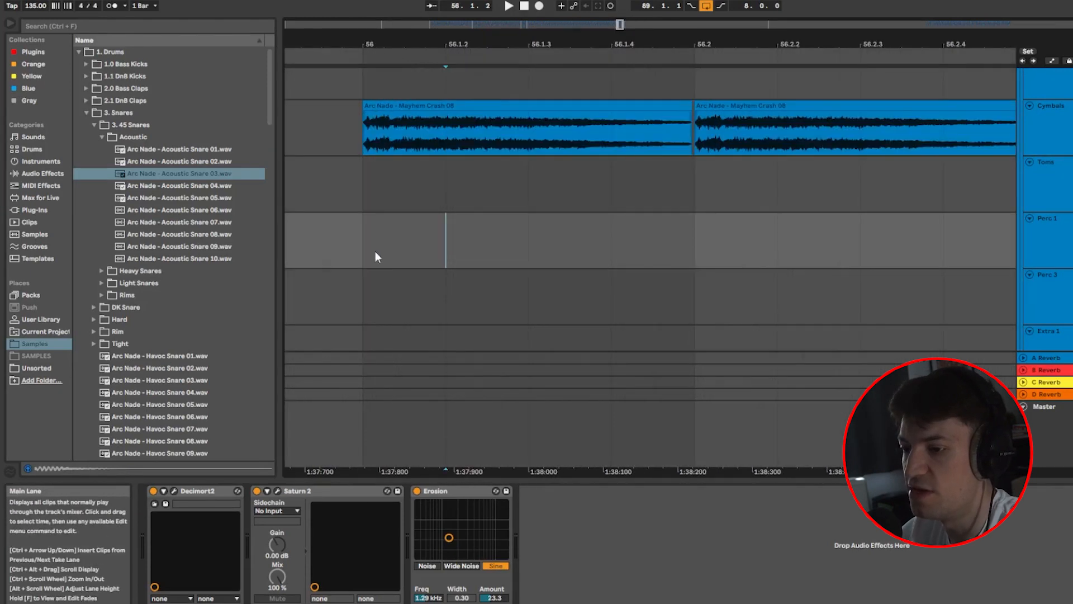
key(ctrl+v)
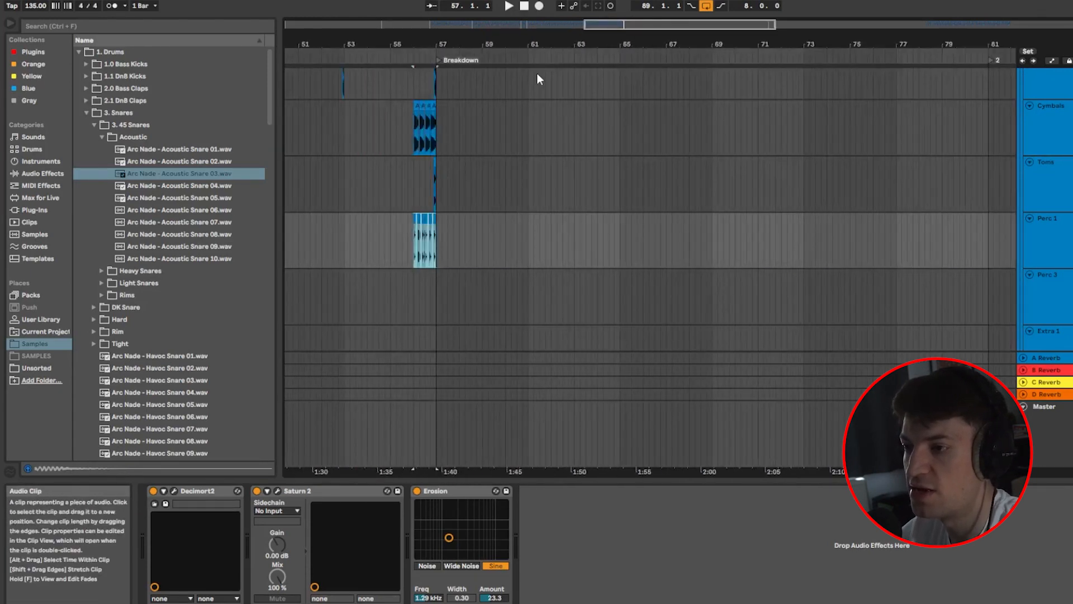
Step: Collapse the Perc Group and examine the Clap 2 and Clap 3 clips across Drop Part 2 inside the Clap Group
drag(535, 45, 692, 29)
scroll(517, 172, up, 4)
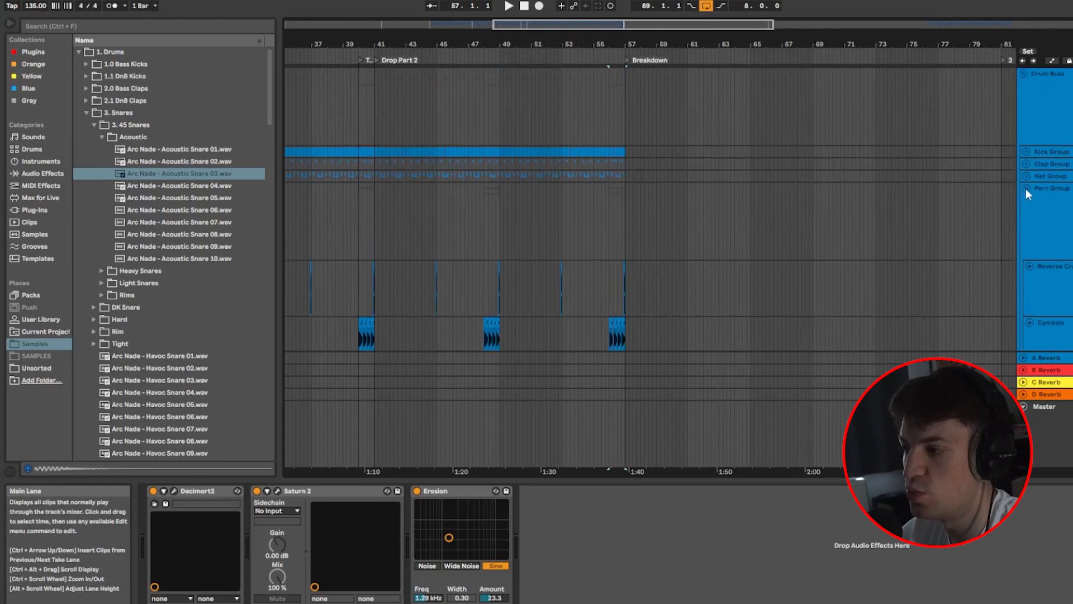
click(1026, 189)
click(1025, 164)
scroll(599, 273, down, 4)
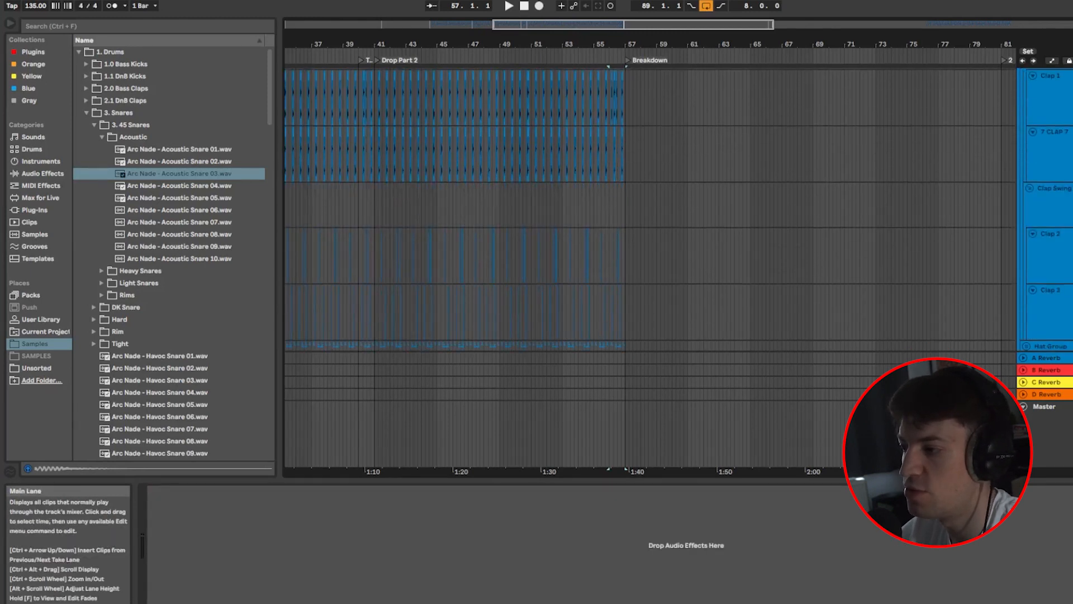
scroll(646, 246, down, 2)
drag(609, 313, 374, 268)
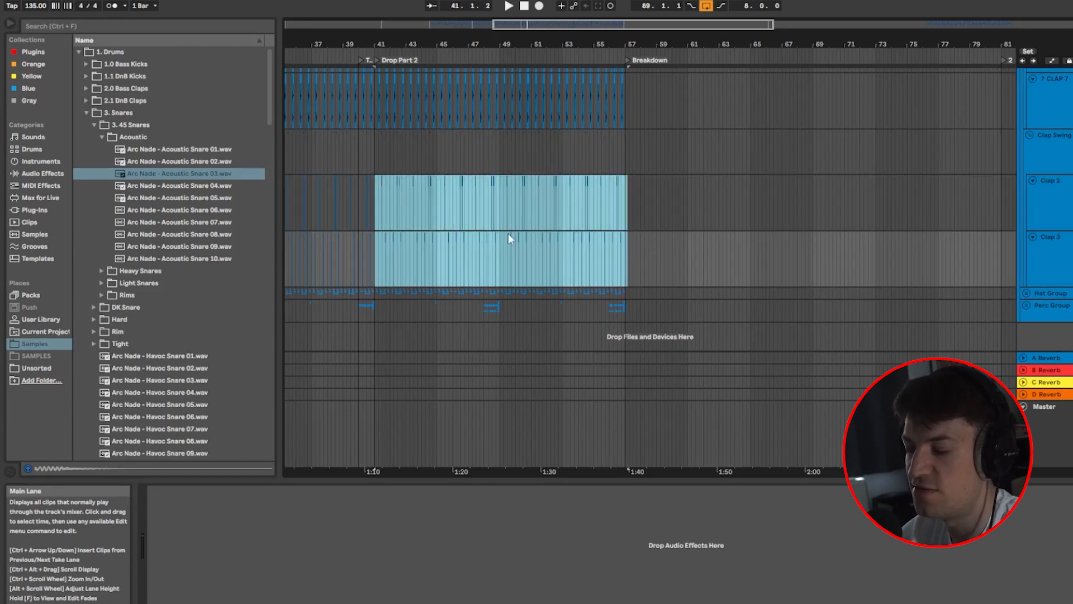
scroll(666, 159, up, 4)
scroll(686, 180, up, 1)
click(1026, 164)
drag(493, 24, 333, 112)
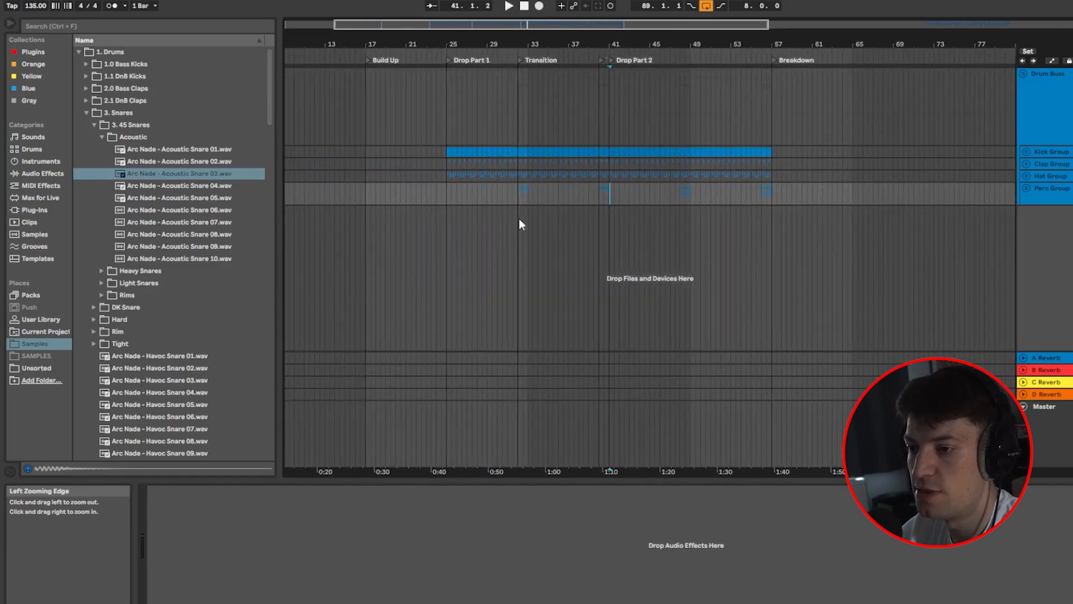